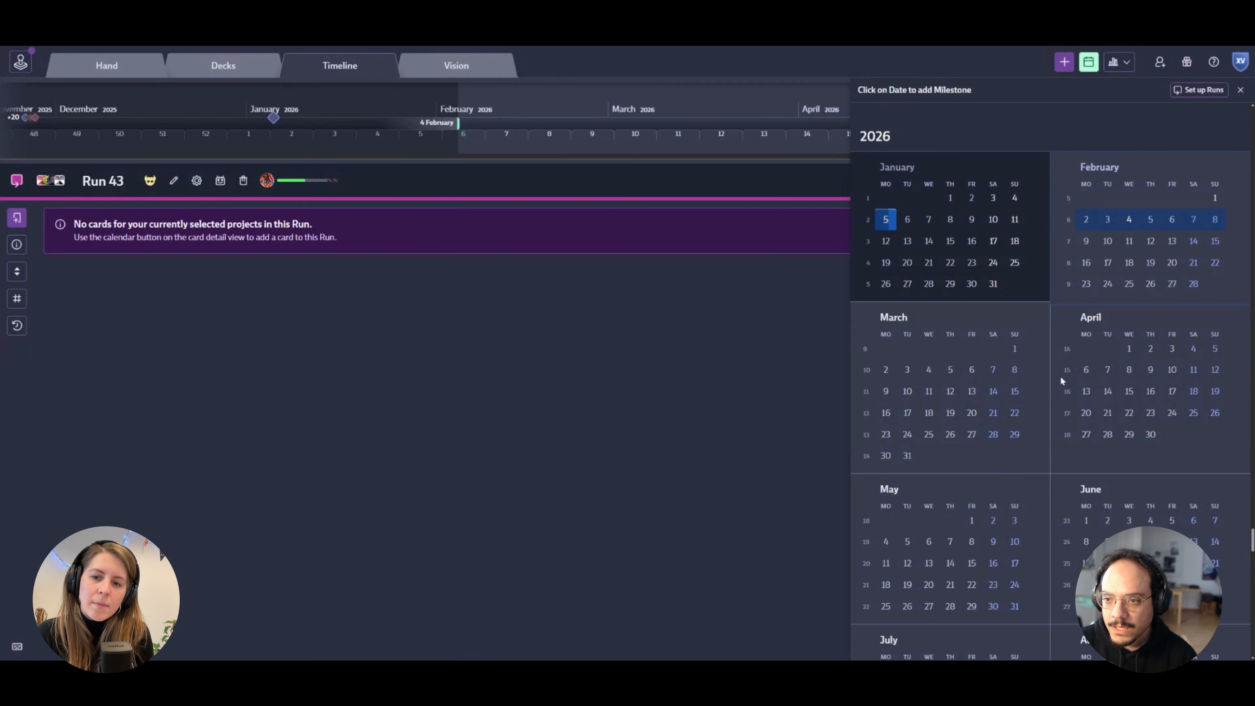
Step: Create a milestone titled Alpha on 9 March 2026 in the calendar
{"action": "left_click", "coordinate": [886, 392]}
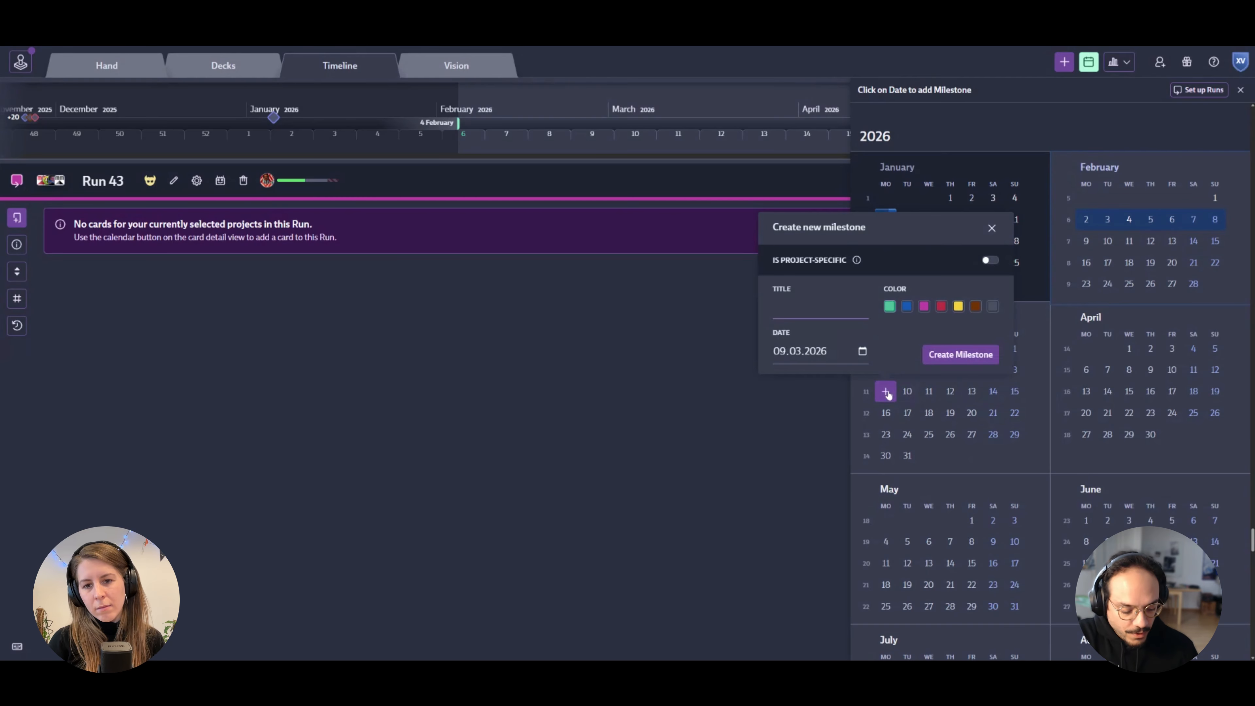
{"action": "type", "text": "Alpha"}
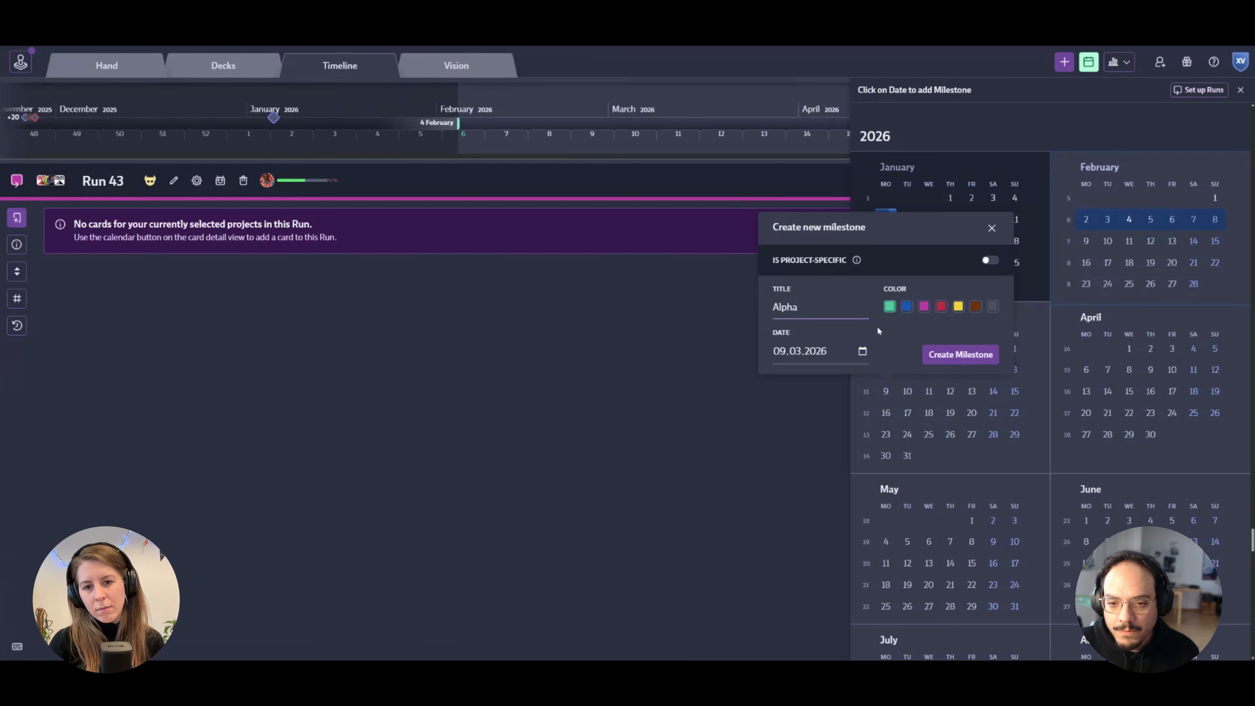
{"action": "left_click", "coordinate": [982, 353]}
Step: Create a milestone titled Beta on 7 September 2026
{"action": "scroll", "coordinate": [1054, 494], "scroll_direction": "down", "scroll_amount": 3}
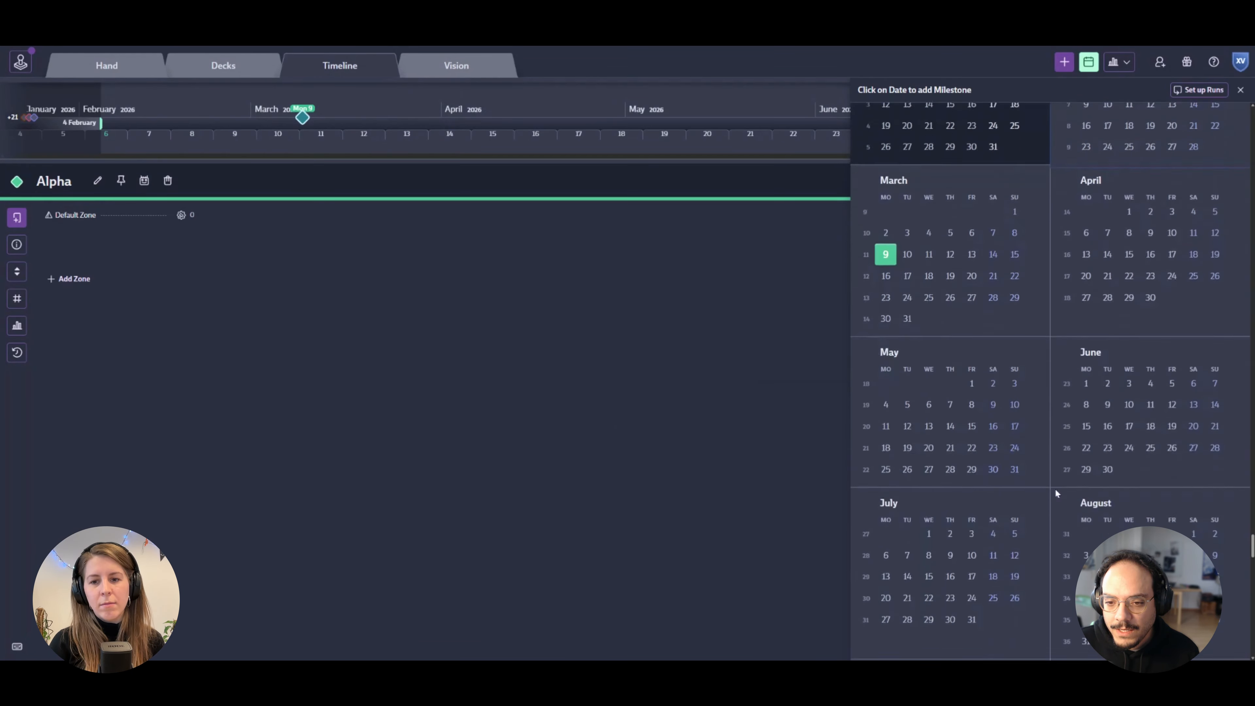
{"action": "scroll", "coordinate": [1055, 484], "scroll_direction": "down", "scroll_amount": 5}
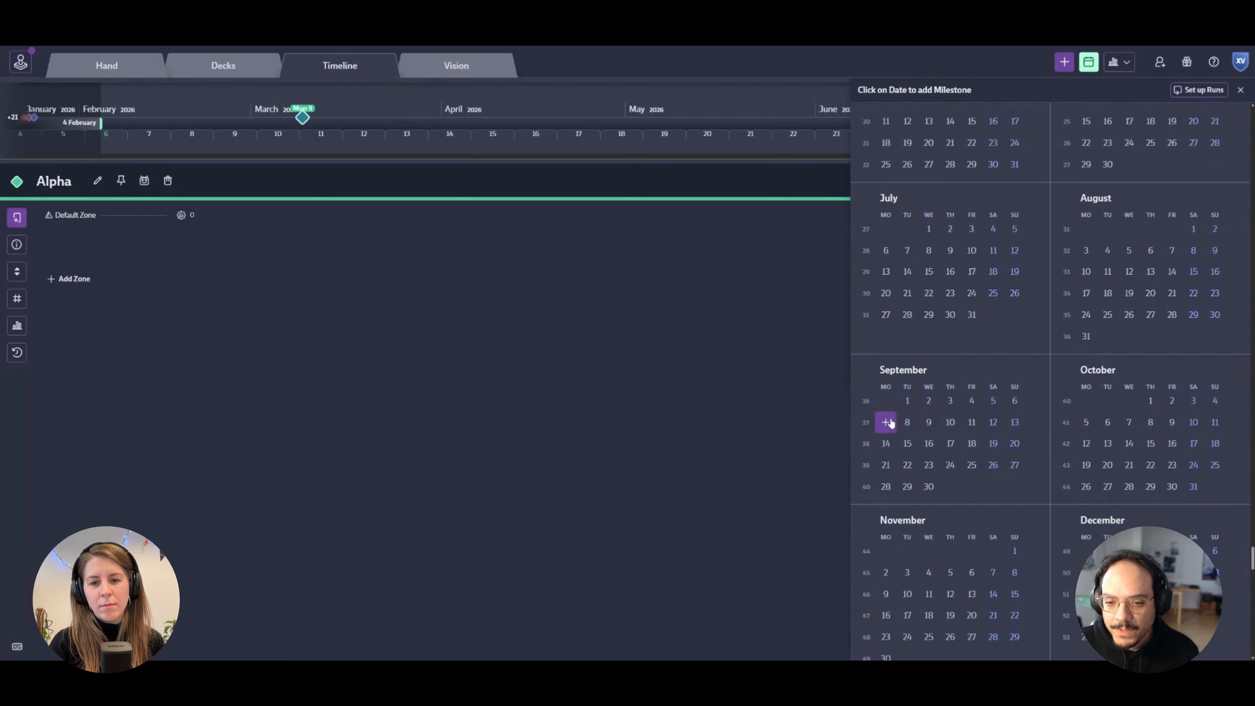
{"action": "left_click", "coordinate": [886, 422]}
{"action": "type", "text": "Beta"}
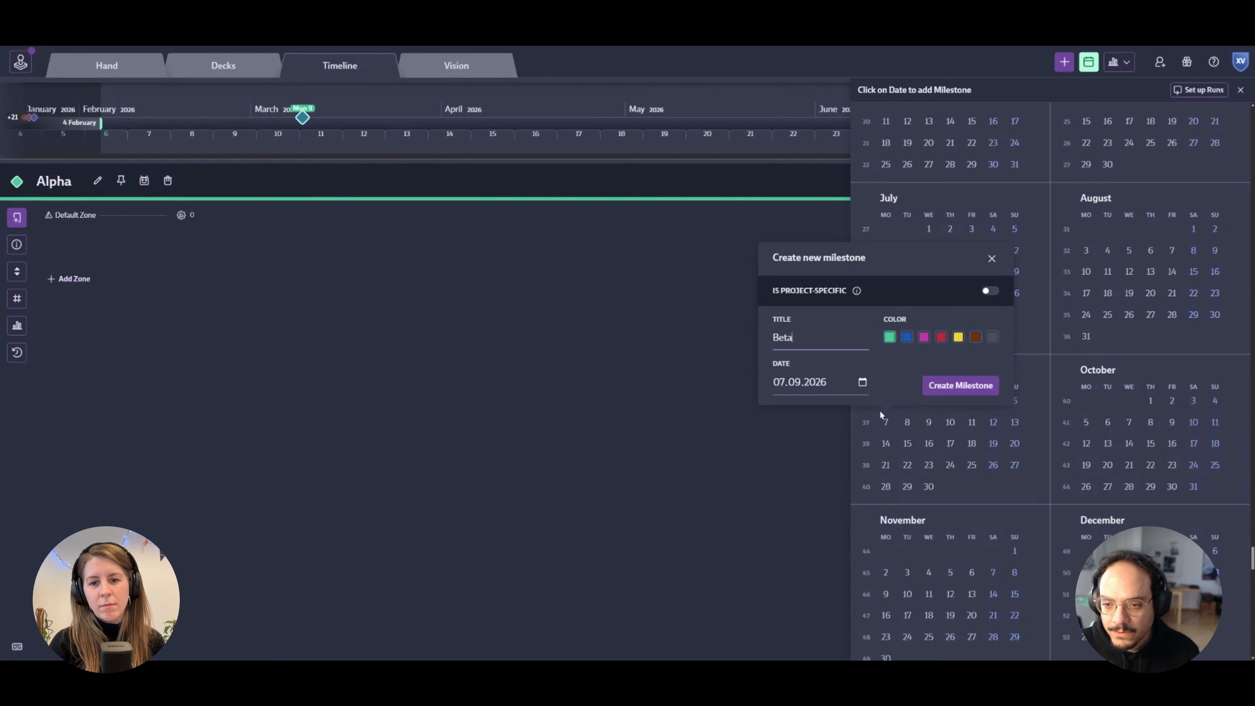
{"action": "left_click", "coordinate": [959, 385]}
Step: Create a milestone titled Early Access on 11 January 2027
{"action": "scroll", "coordinate": [981, 466], "scroll_direction": "down", "scroll_amount": 5}
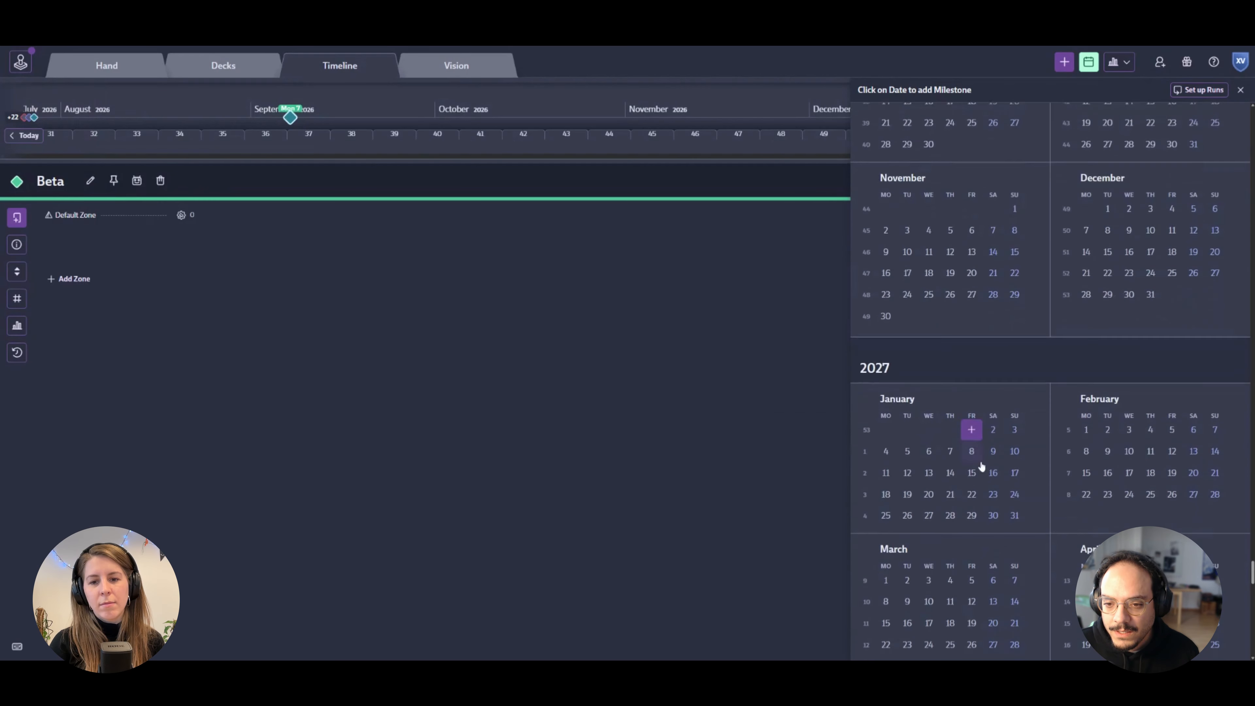
{"action": "scroll", "coordinate": [980, 466], "scroll_direction": "down", "scroll_amount": 3}
{"action": "left_click", "coordinate": [886, 324]}
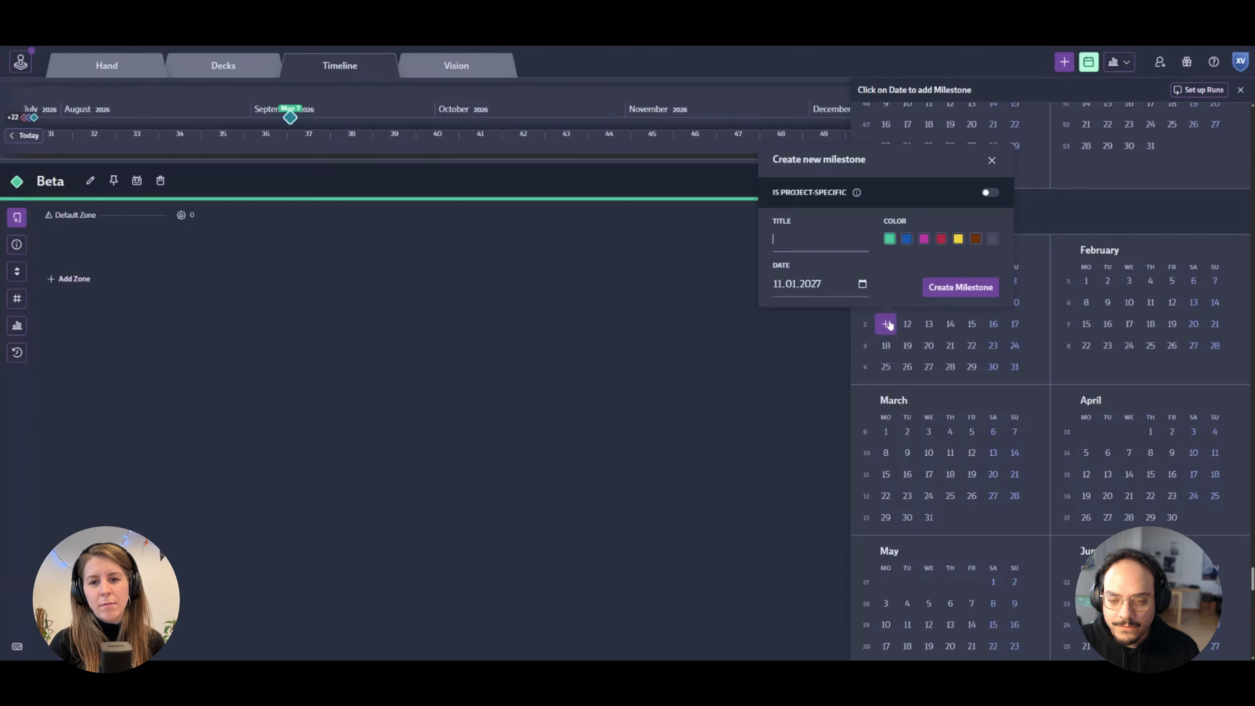
{"action": "type", "text": "Early"}
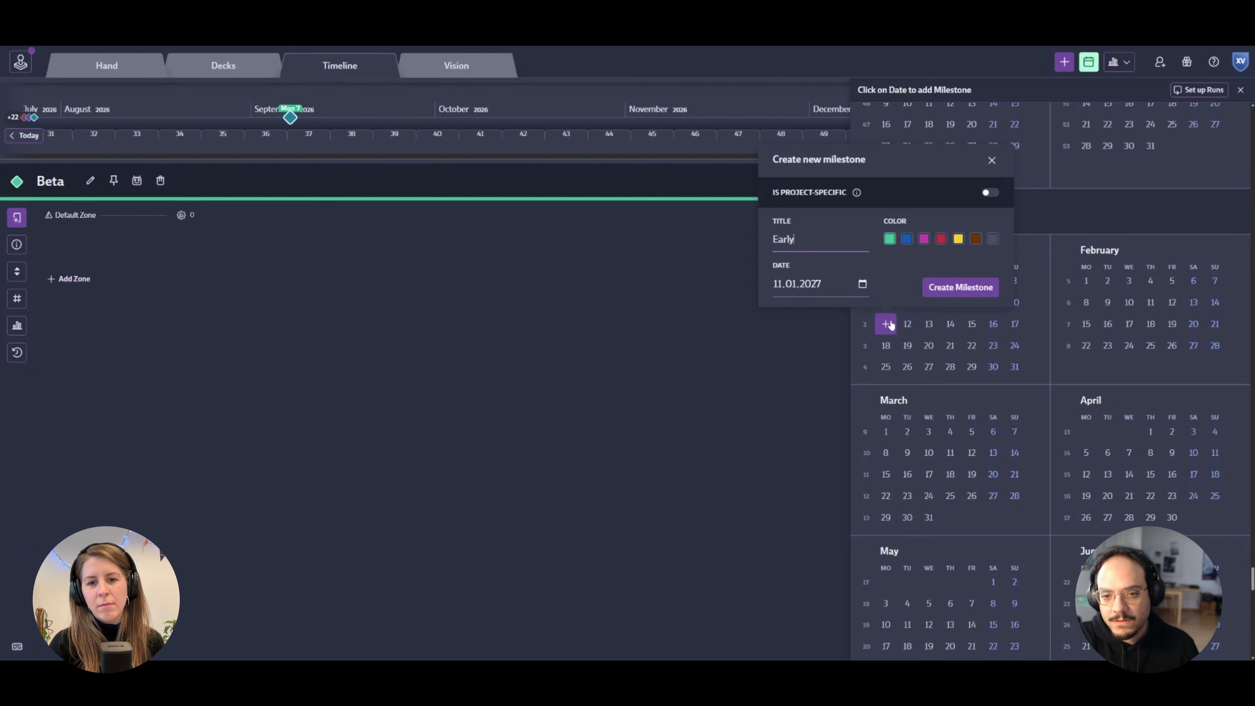
{"action": "type", "text": " Access"}
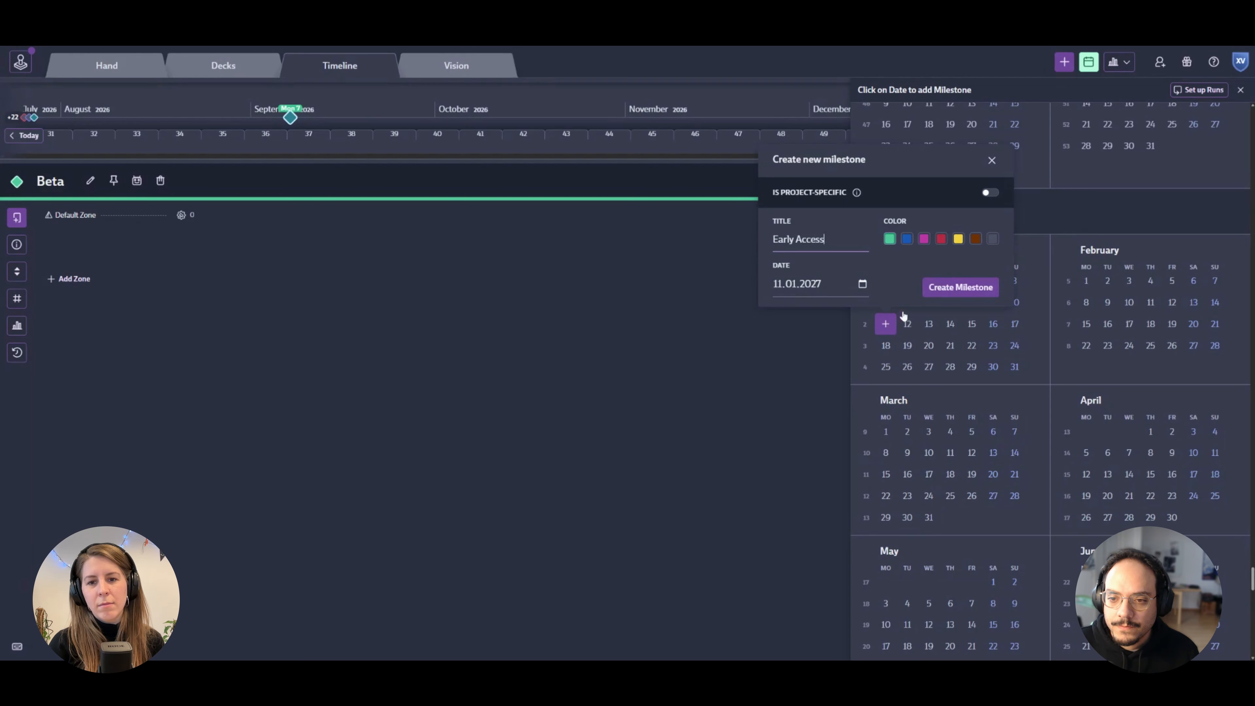
{"action": "left_click", "coordinate": [959, 287]}
Step: Review the new milestones' dates in the 2026 calendar and close the calendar
{"action": "scroll", "coordinate": [1000, 355], "scroll_direction": "up", "scroll_amount": 5}
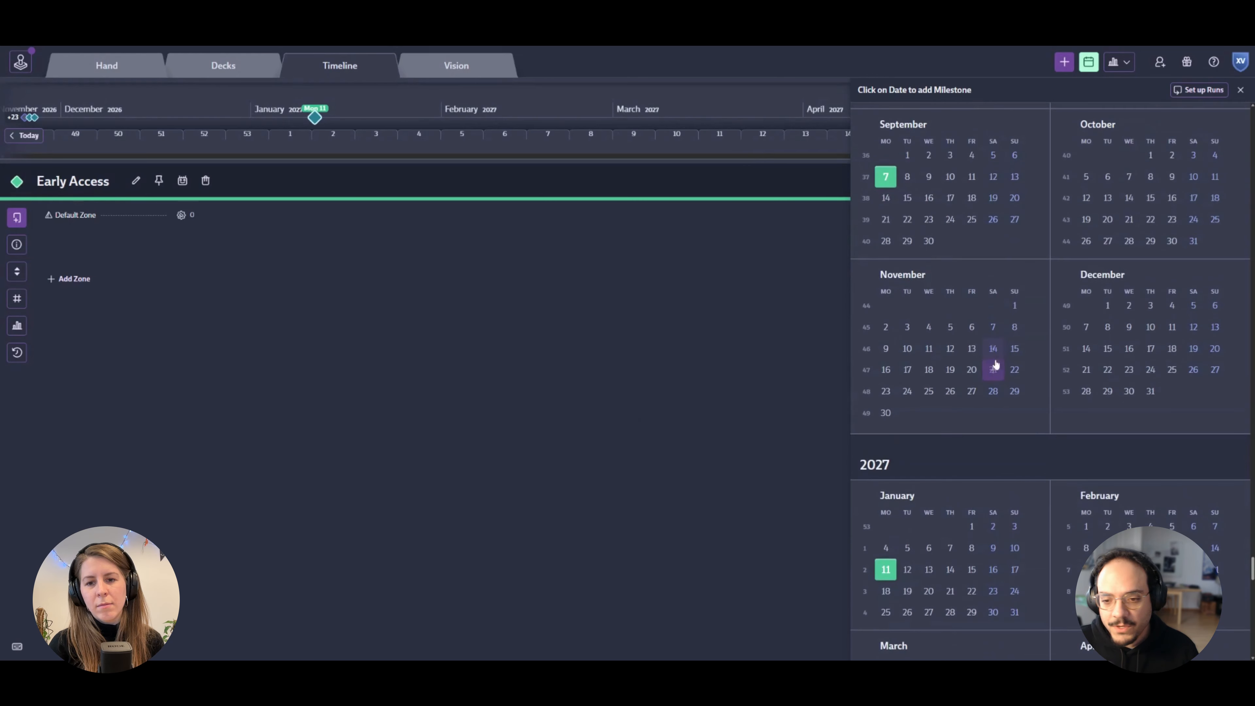
{"action": "scroll", "coordinate": [1008, 432], "scroll_direction": "up", "scroll_amount": 5}
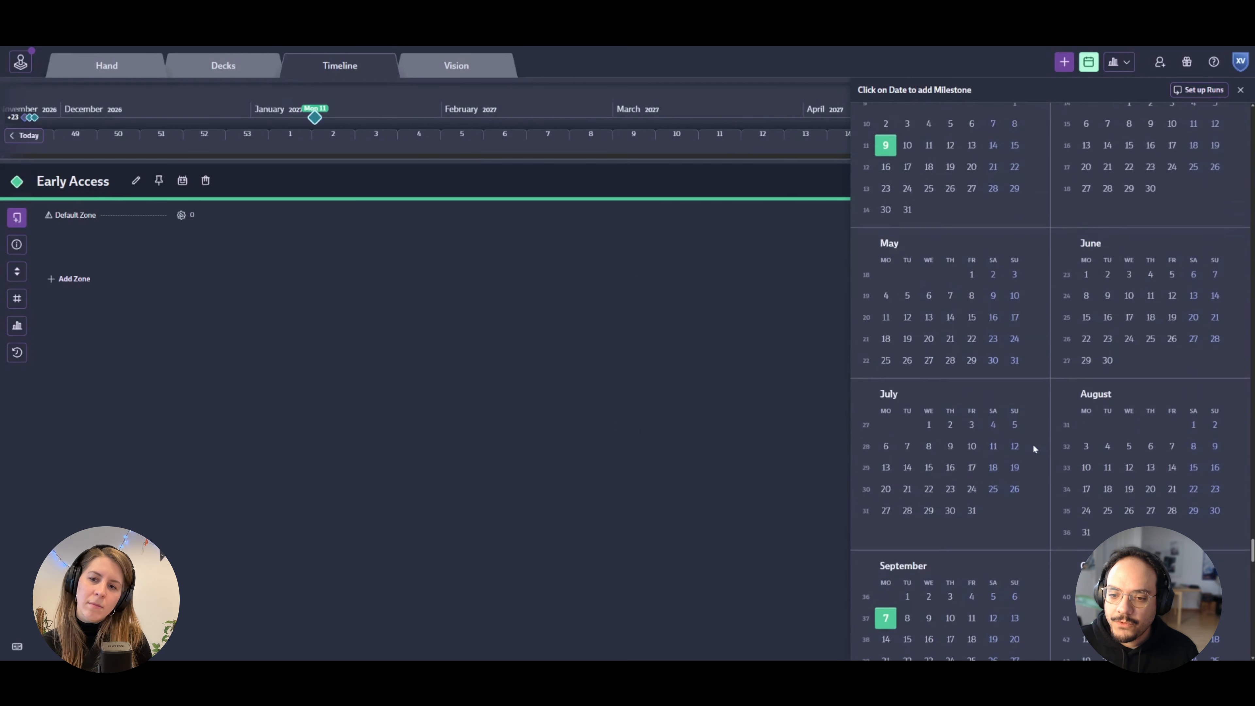
{"action": "scroll", "coordinate": [1033, 445], "scroll_direction": "down", "scroll_amount": 4}
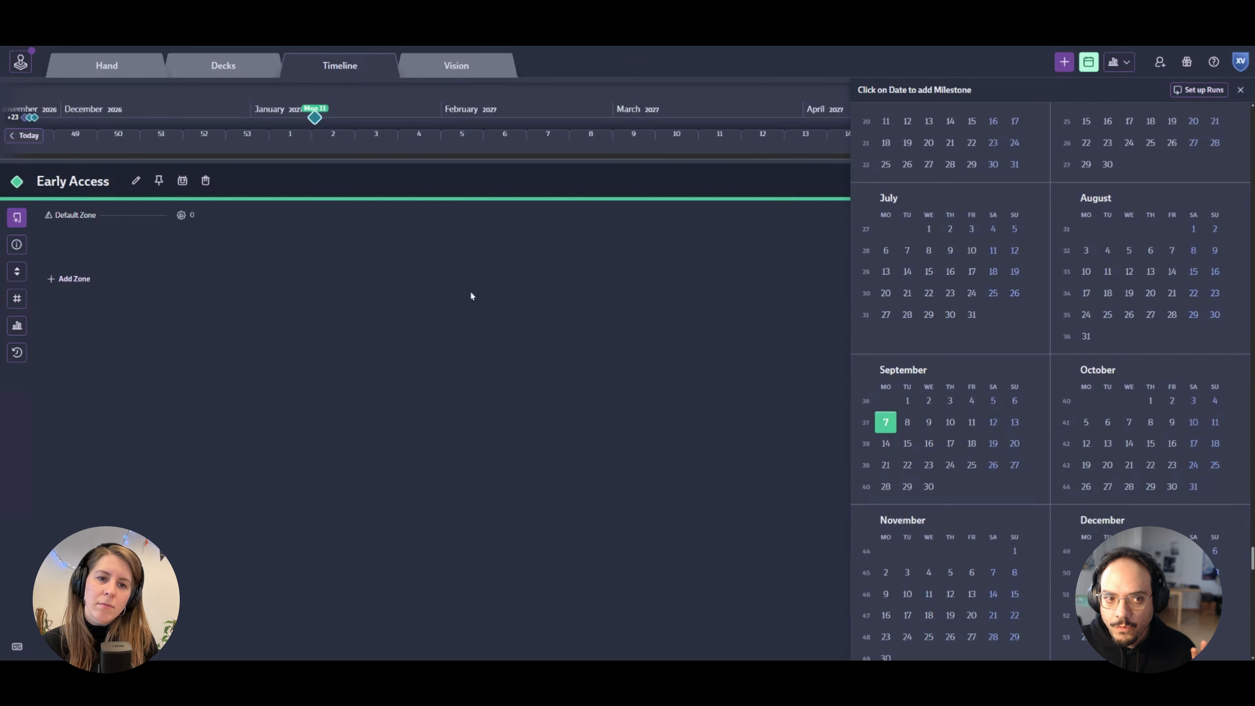
{"action": "left_click_drag", "start_coordinate": [391, 113], "coordinate": [664, 111]}
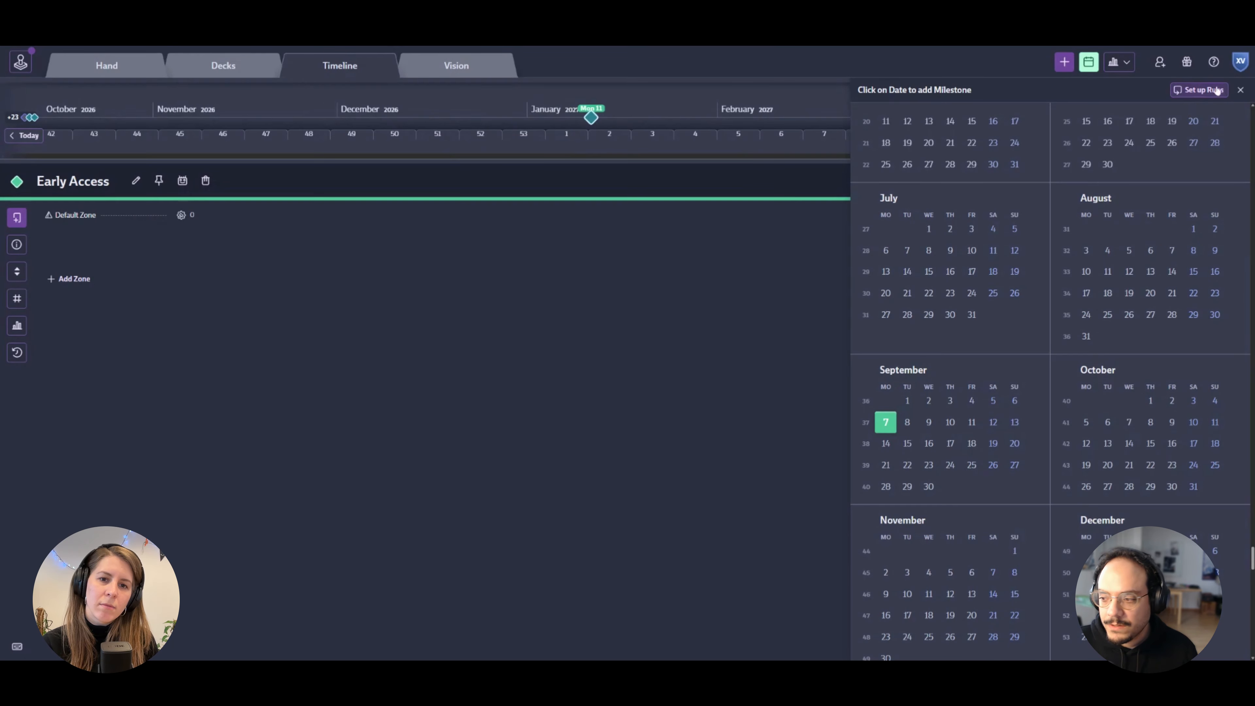
{"action": "left_click", "coordinate": [1240, 89]}
Step: Examine the milestones along the timeline from January 2027 back to early 2026 and open the Alpha milestone
{"action": "left_click_drag", "start_coordinate": [497, 105], "coordinate": [768, 120]}
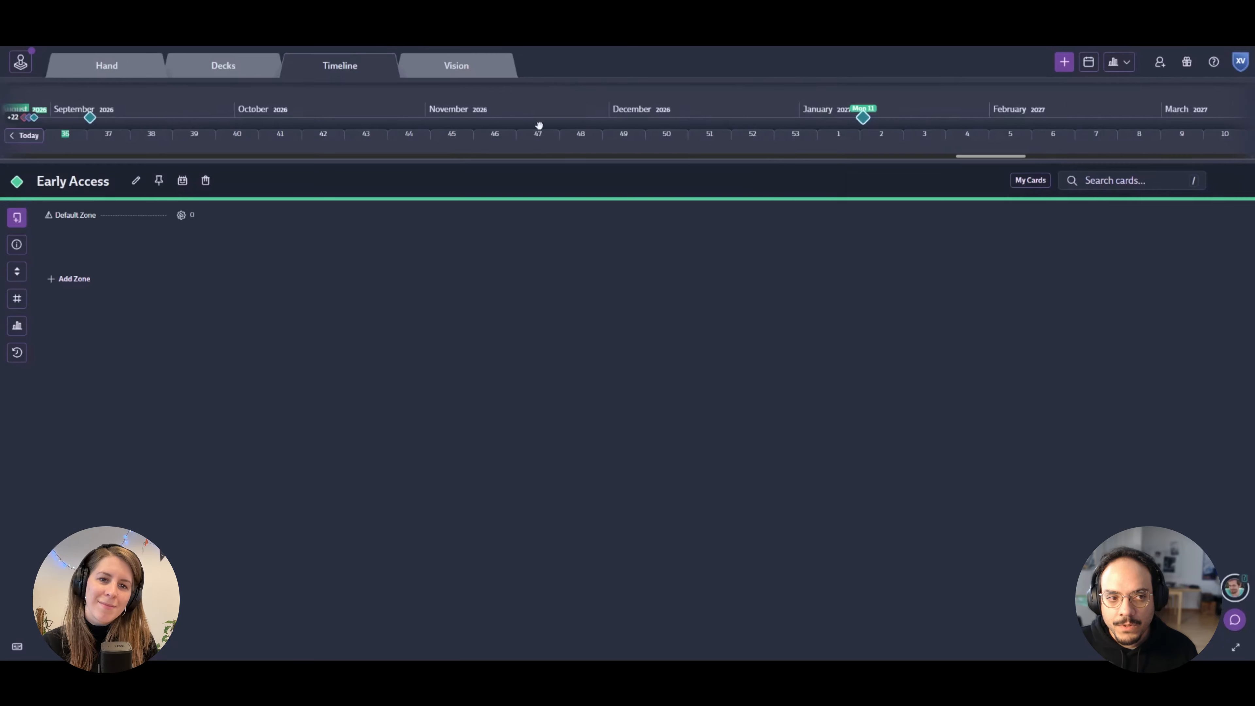
{"action": "left_click_drag", "start_coordinate": [241, 119], "coordinate": [625, 122]}
{"action": "mouse_move", "coordinate": [313, 117]}
{"action": "left_mouse_down"}
{"action": "mouse_move", "coordinate": [700, 122]}
{"action": "mouse_move", "coordinate": [395, 124]}
{"action": "left_mouse_up"}
{"action": "left_click_drag", "start_coordinate": [824, 128], "coordinate": [726, 125]}
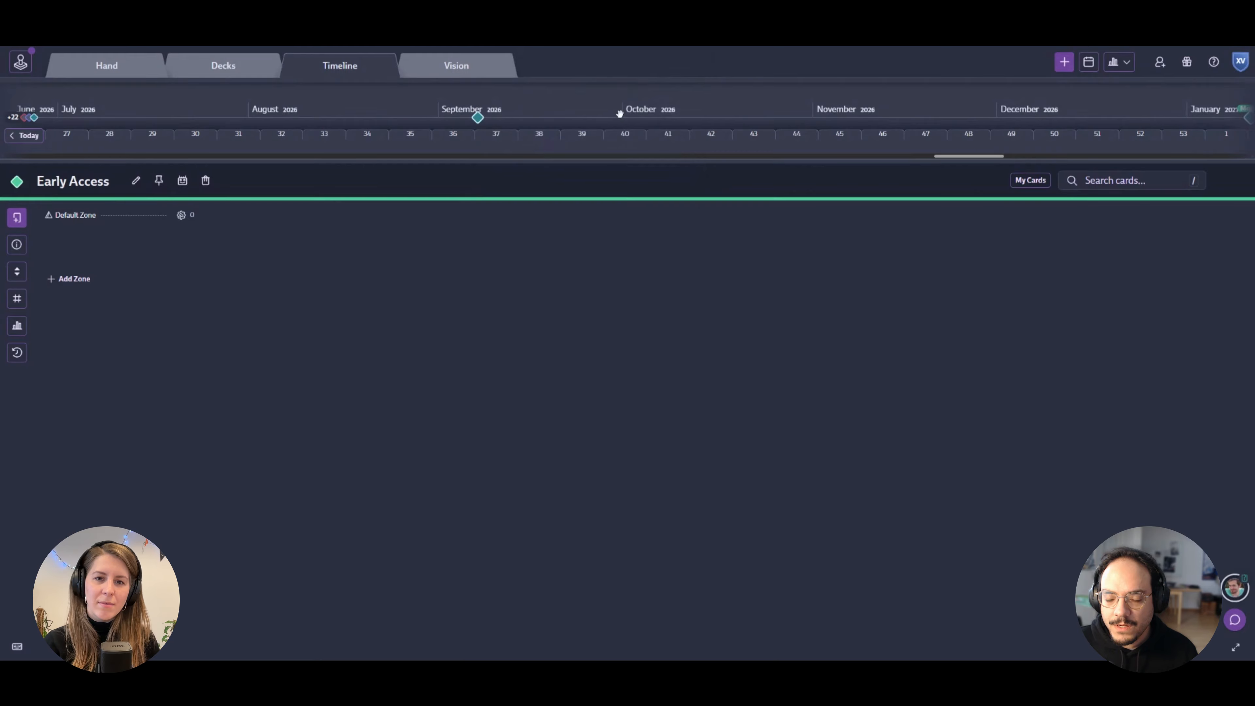
{"action": "left_click_drag", "start_coordinate": [625, 119], "coordinate": [942, 116]}
{"action": "left_click_drag", "start_coordinate": [493, 104], "coordinate": [849, 102]}
{"action": "left_click_drag", "start_coordinate": [417, 112], "coordinate": [645, 112]}
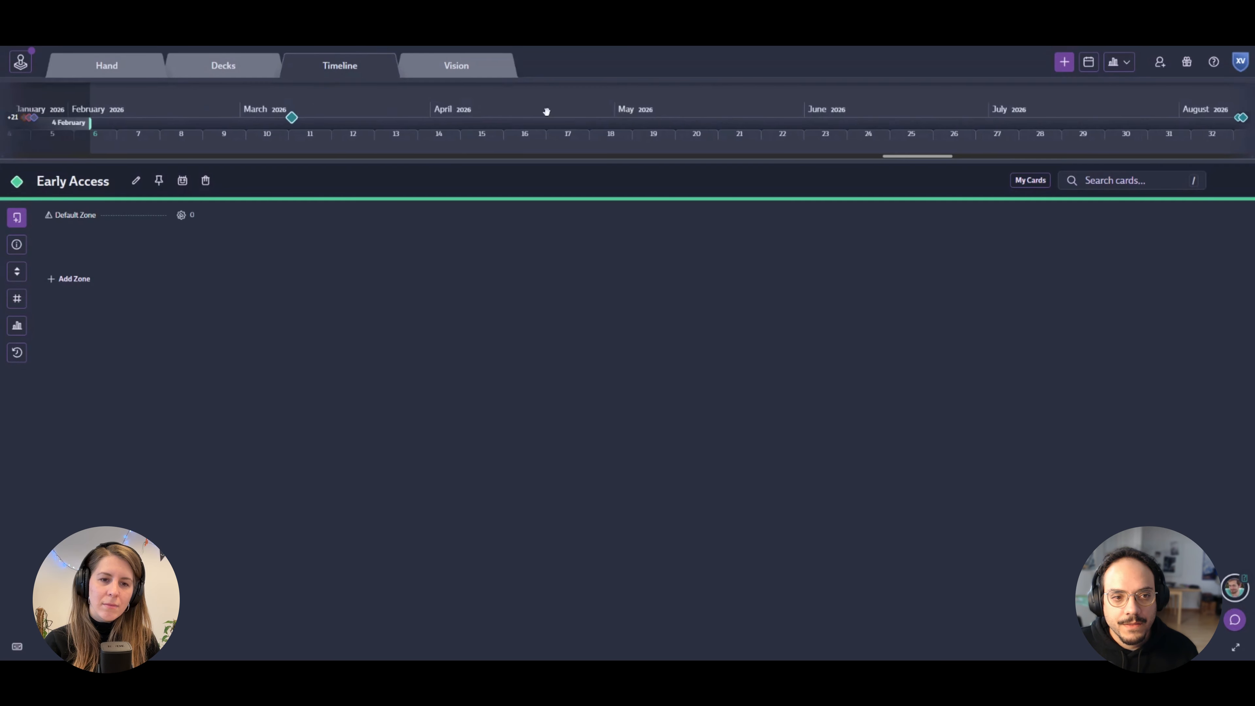
{"action": "left_click_drag", "start_coordinate": [547, 112], "coordinate": [682, 112]}
{"action": "left_click_drag", "start_coordinate": [237, 123], "coordinate": [273, 123]}
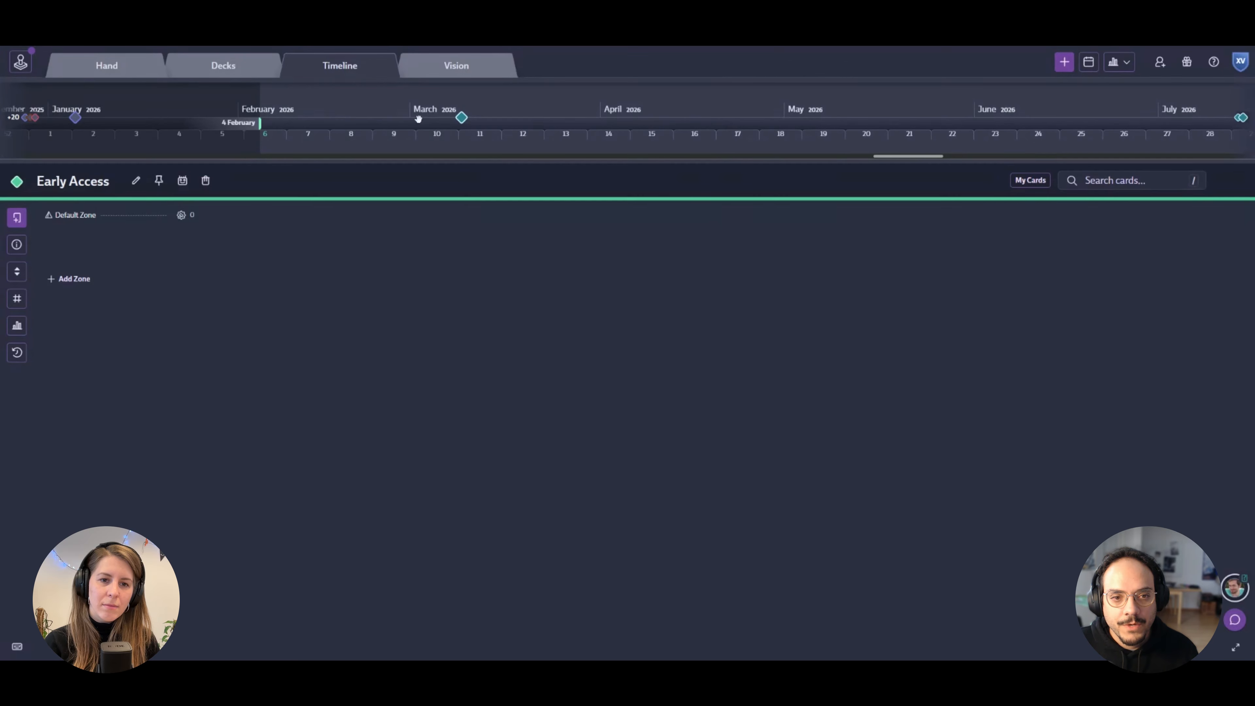
{"action": "left_click", "coordinate": [461, 117]}
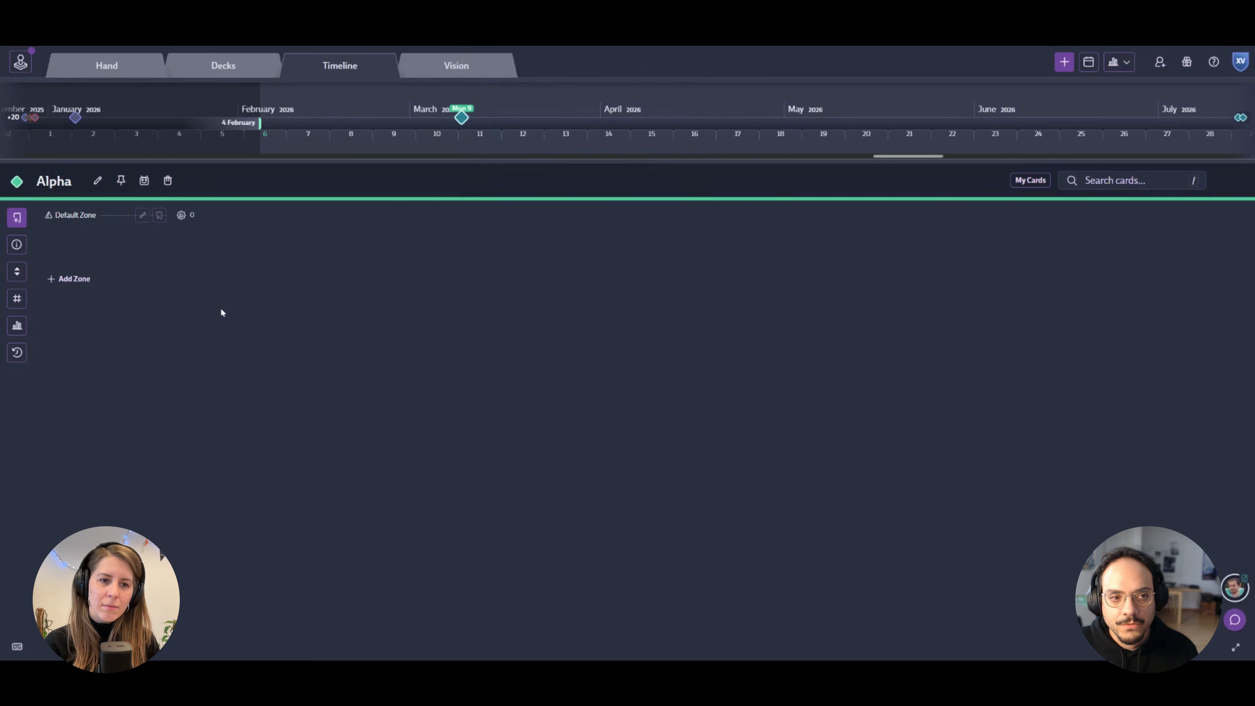
Step: Assign both cards in the Explorers deck, Jules Verne and Ada Lovelace, to the Alpha milestone and clear the selection
{"action": "left_click", "coordinate": [232, 74]}
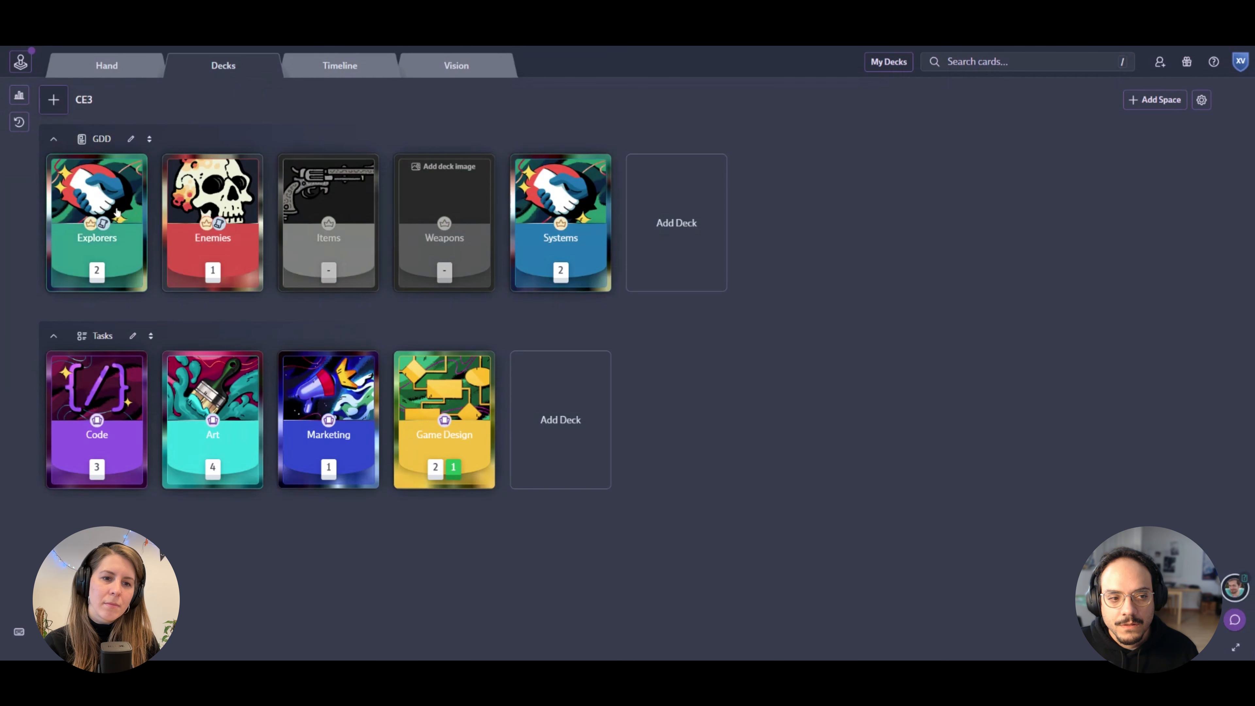
{"action": "left_click", "coordinate": [97, 213]}
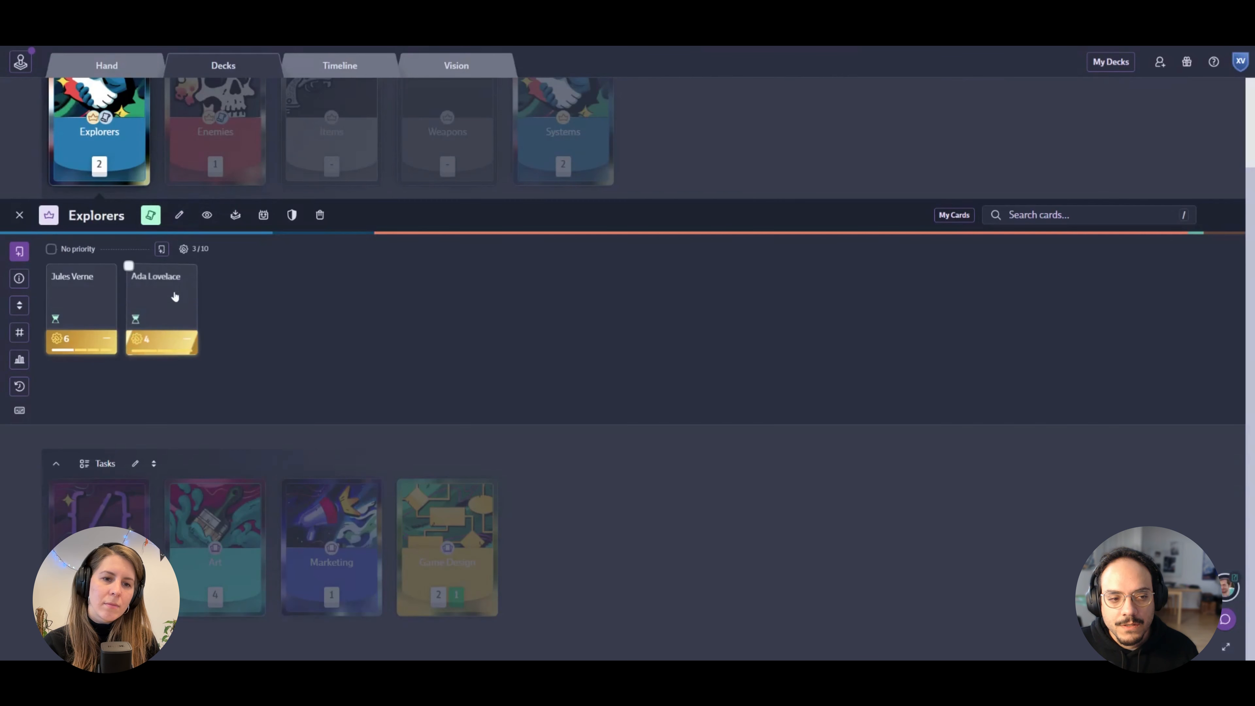
{"action": "left_click", "coordinate": [129, 267]}
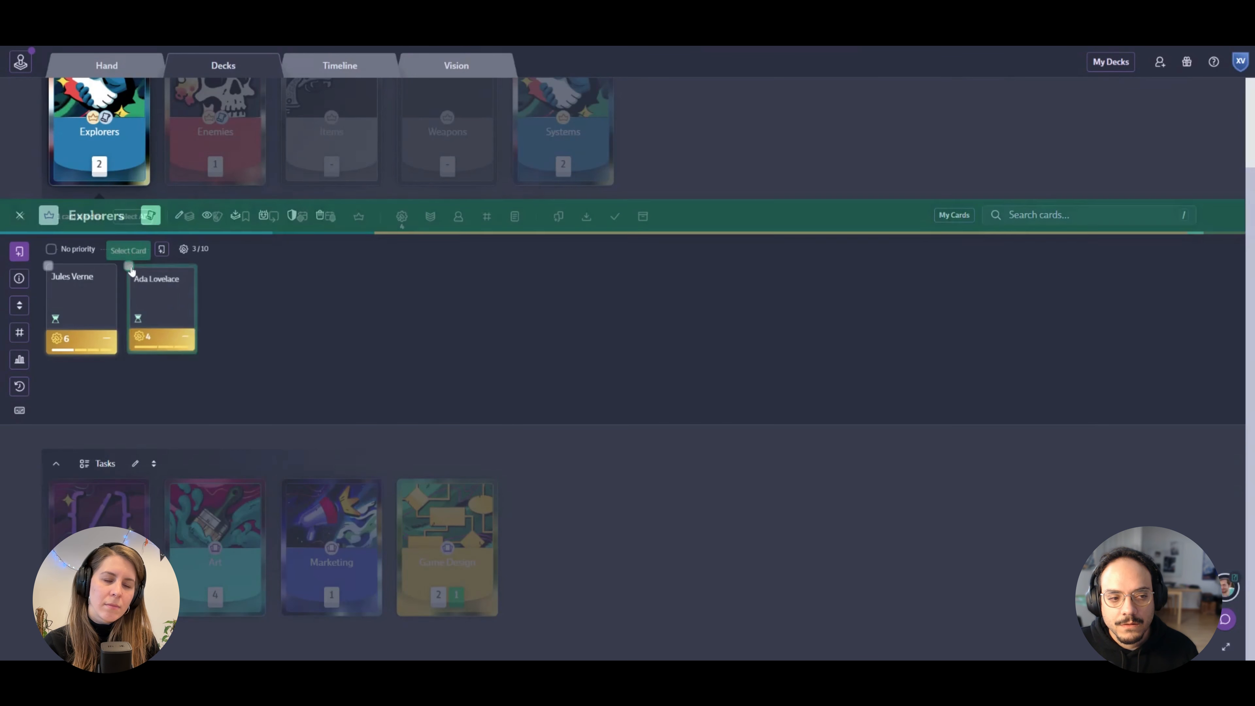
{"action": "left_click", "coordinate": [79, 293]}
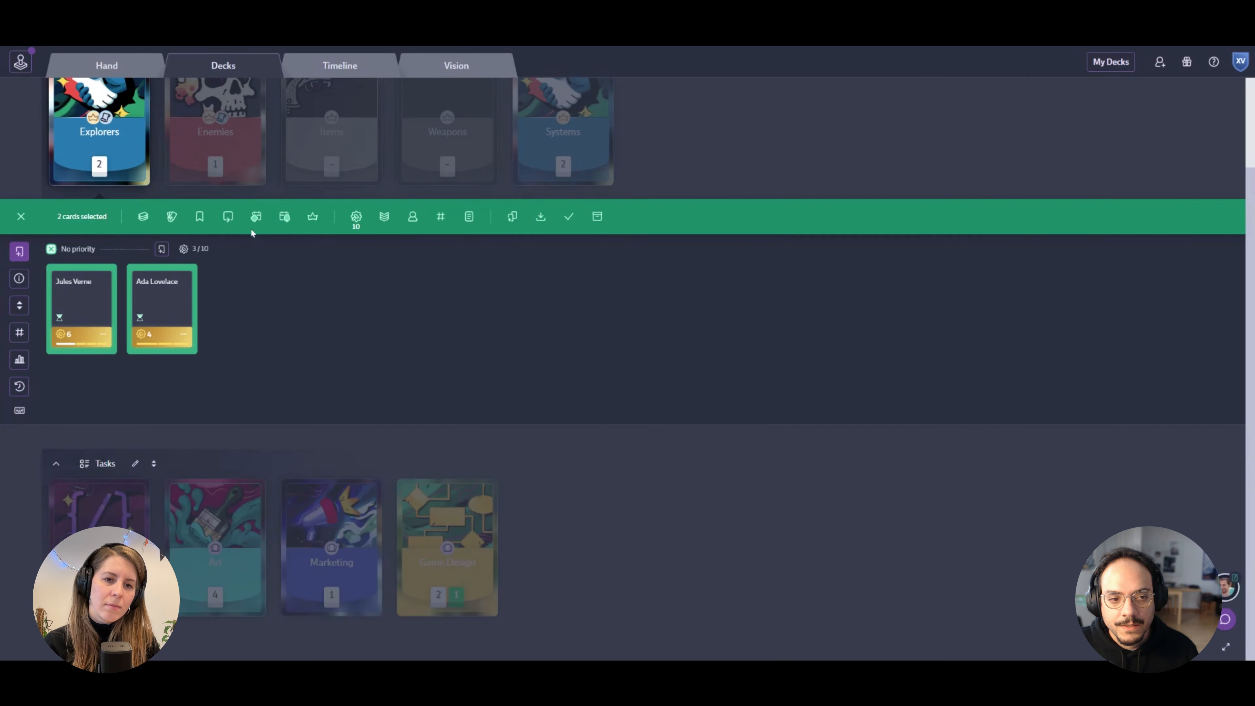
{"action": "left_click", "coordinate": [255, 218]}
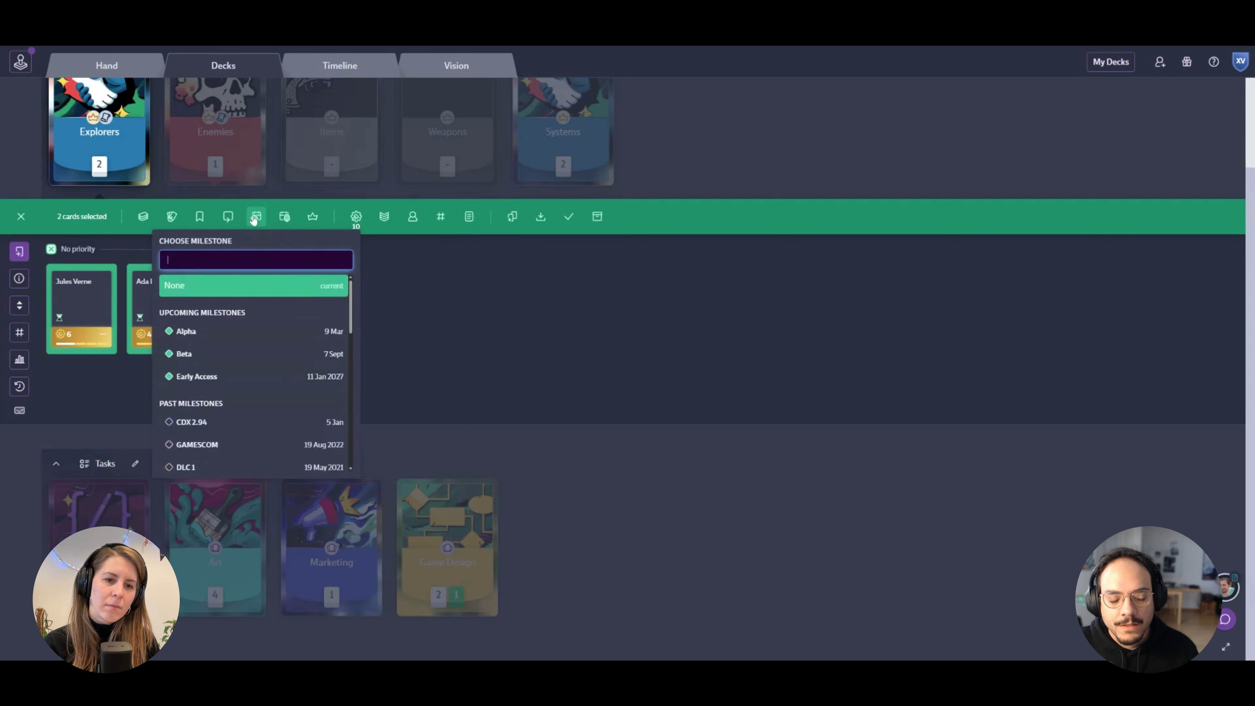
{"action": "left_click", "coordinate": [208, 331]}
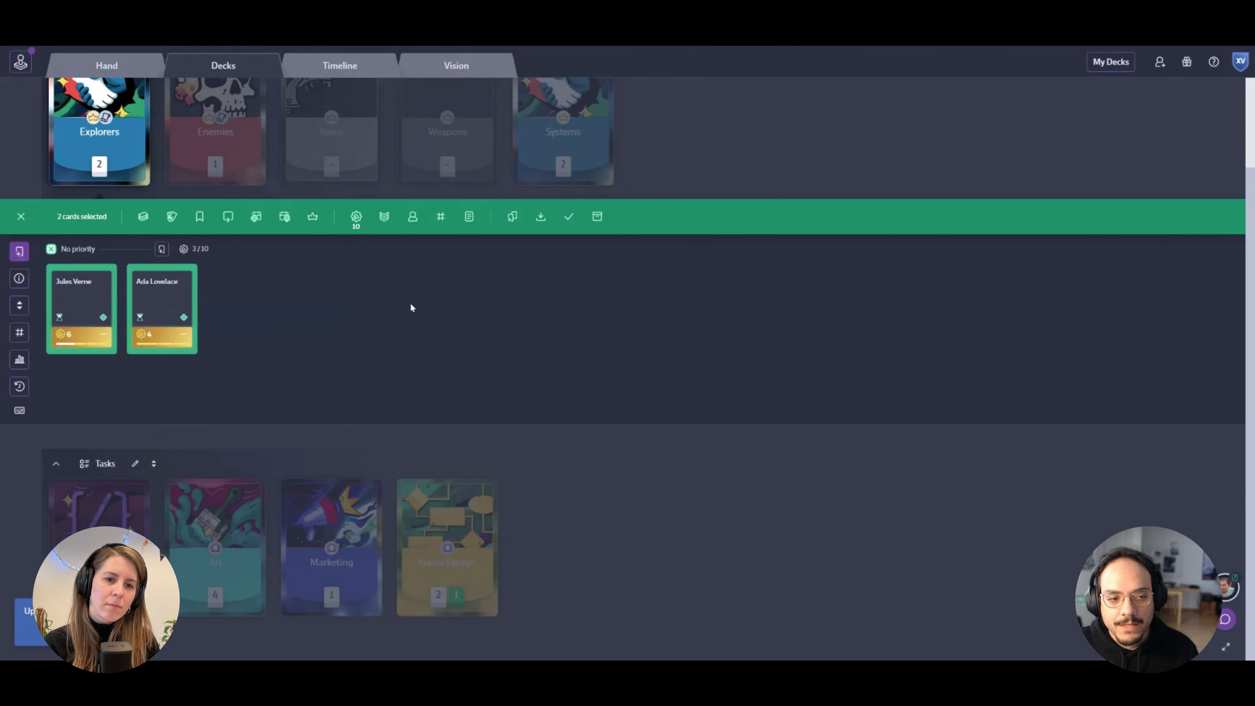
{"action": "left_click", "coordinate": [301, 319]}
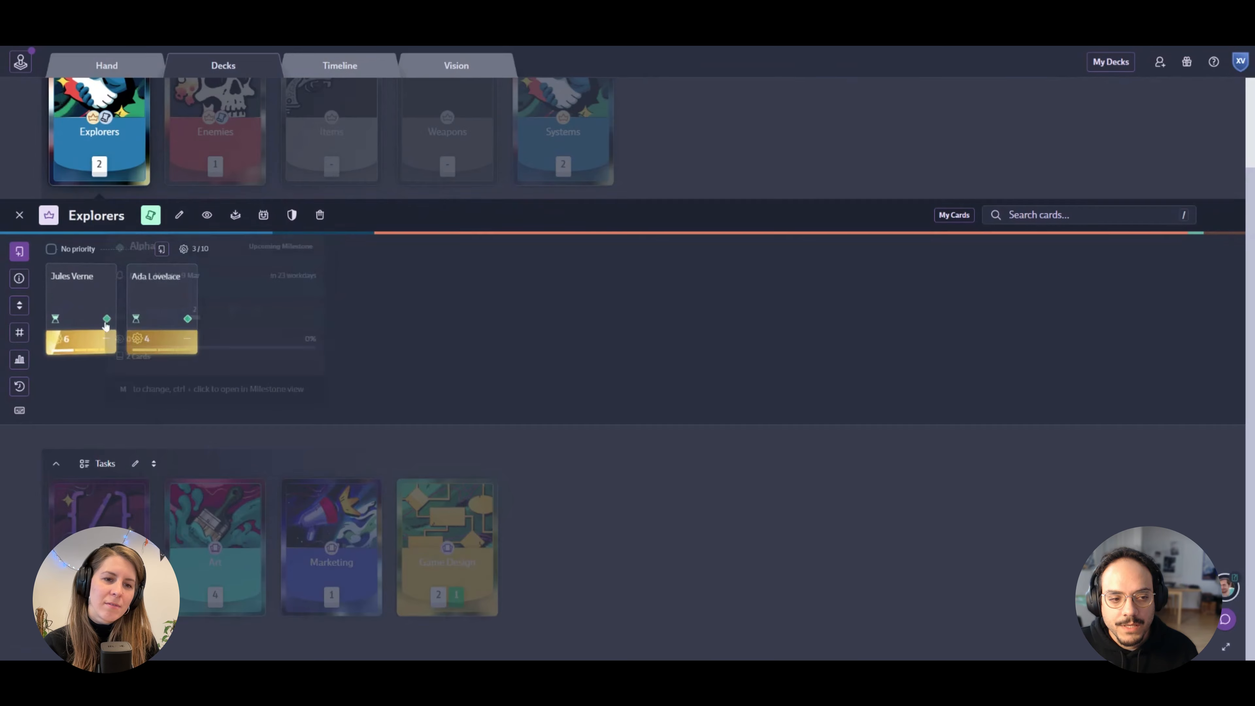
Step: Open the Alpha milestone on the timeline and examine the milestone options in the Jules Verne card's properties
{"action": "left_click", "coordinate": [341, 69]}
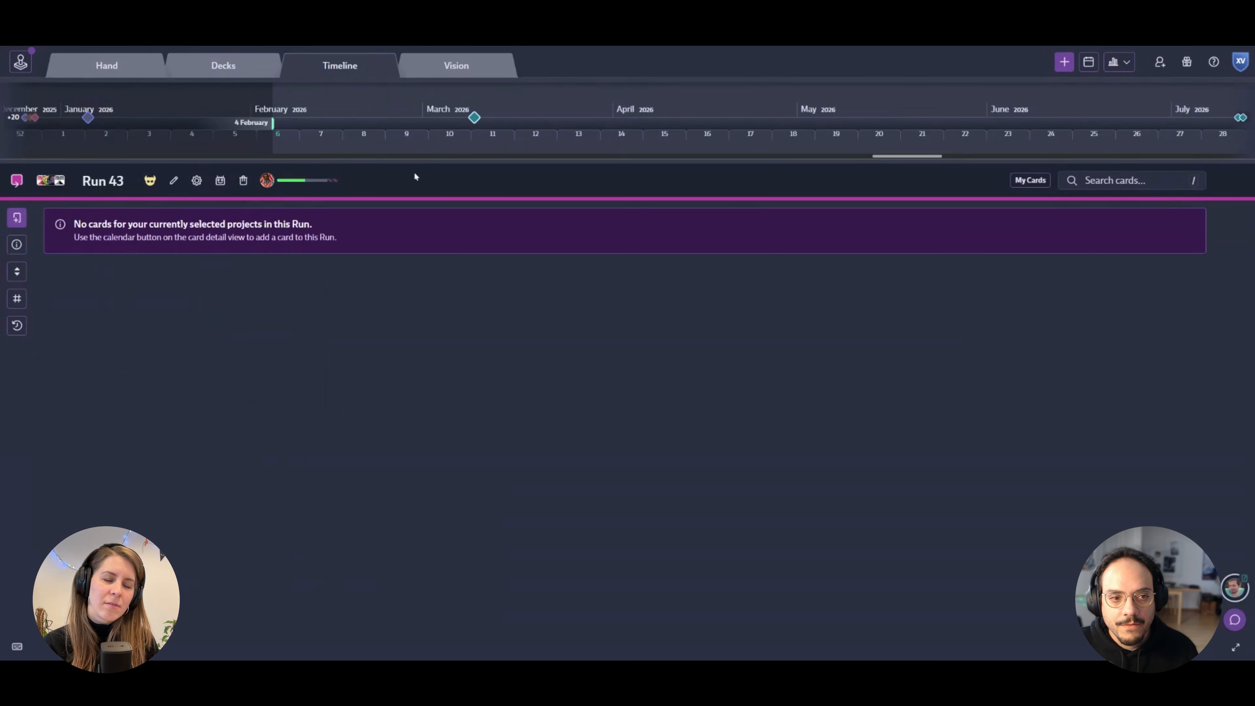
{"action": "left_click", "coordinate": [473, 117]}
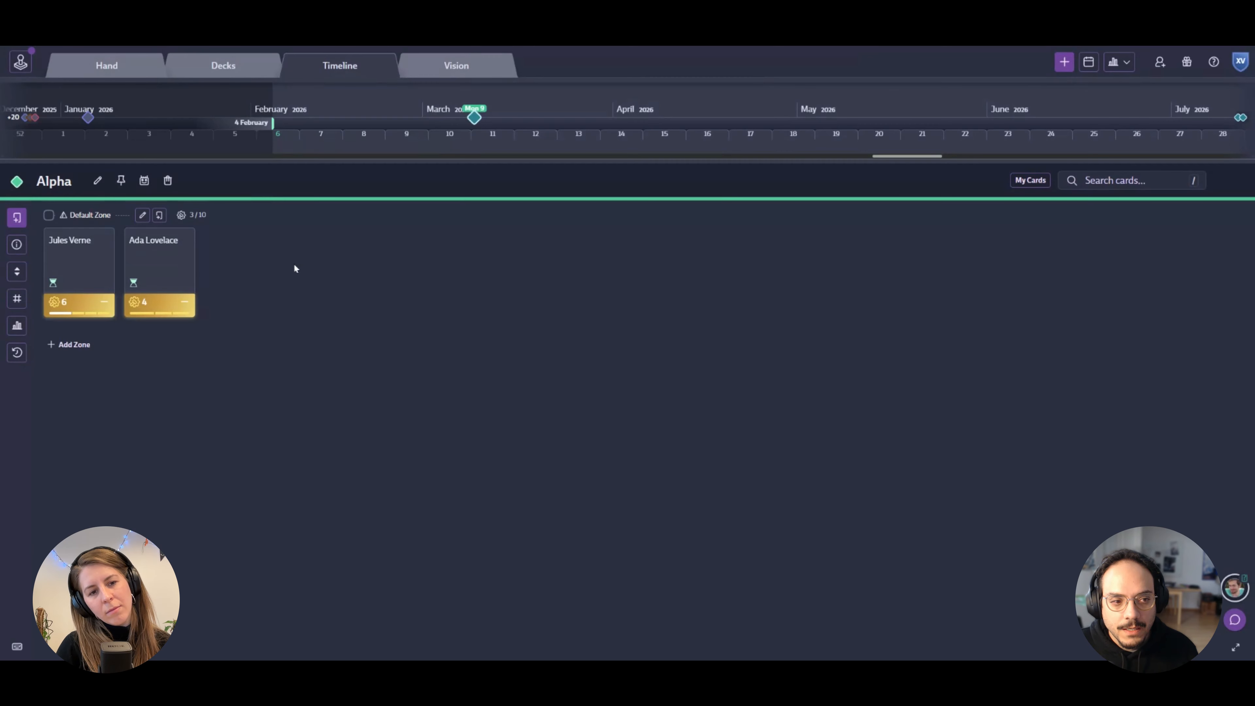
{"action": "left_click", "coordinate": [83, 261]}
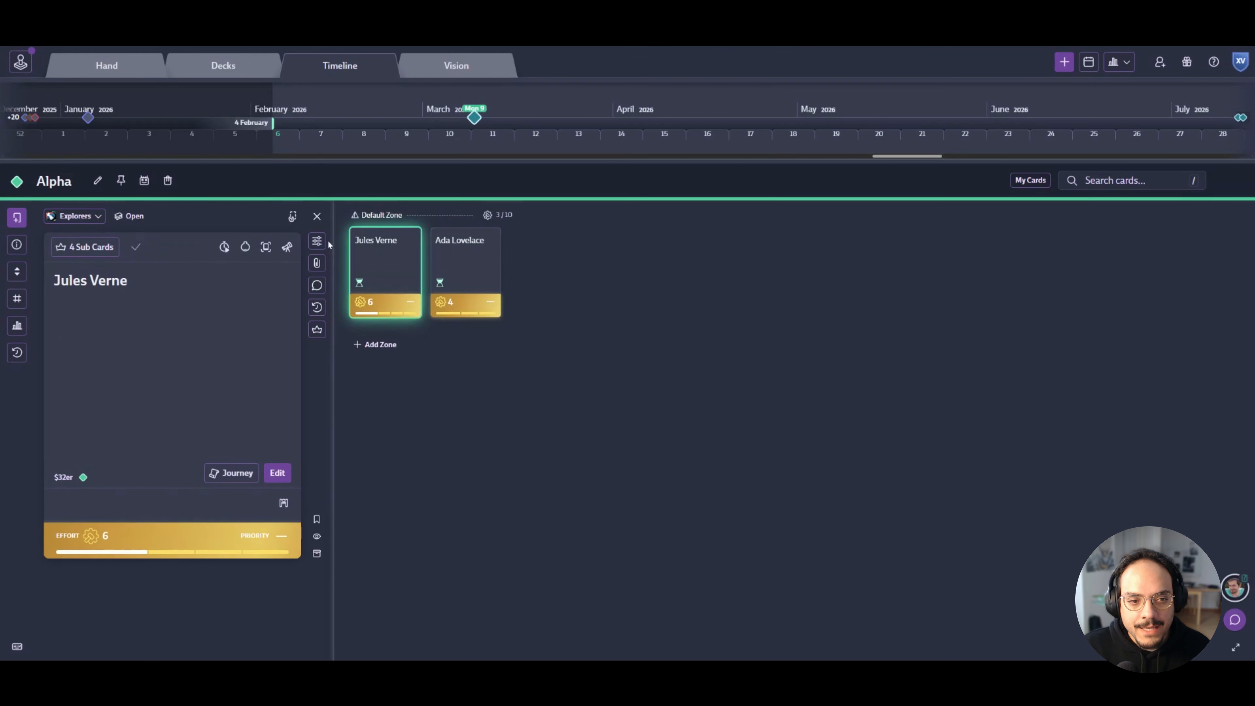
{"action": "left_click", "coordinate": [317, 242]}
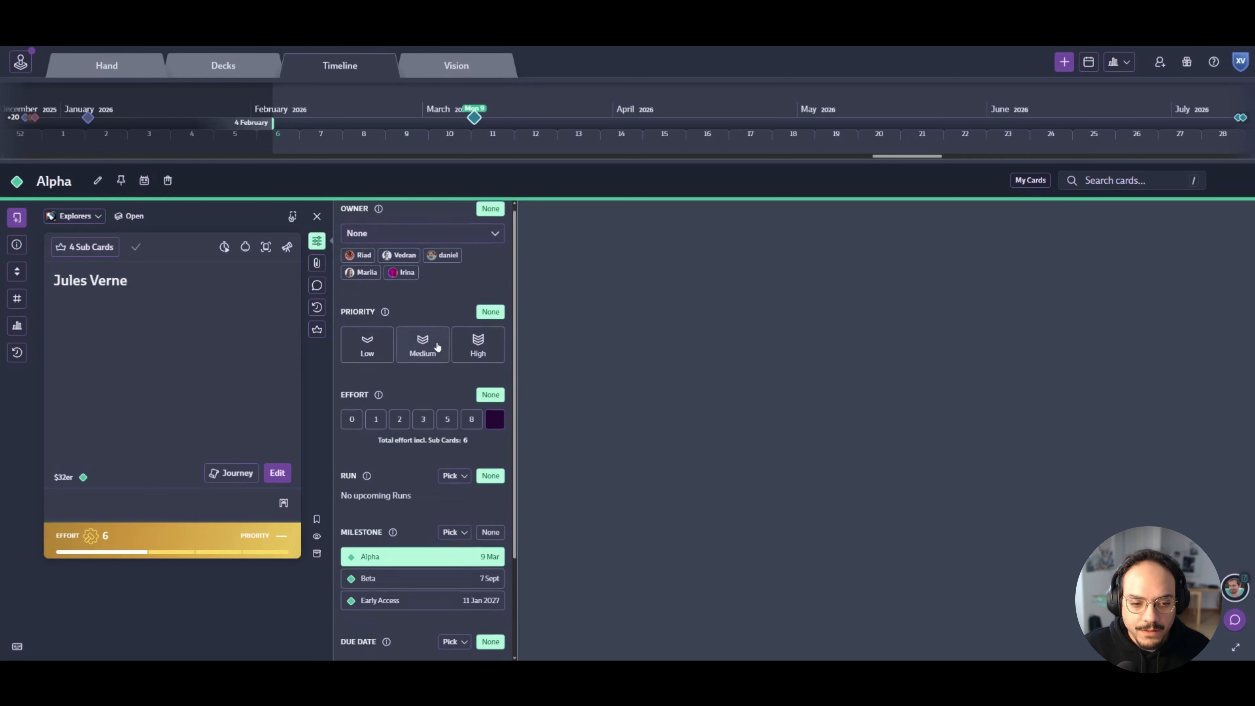
{"action": "scroll", "coordinate": [433, 354], "scroll_direction": "down", "scroll_amount": 3}
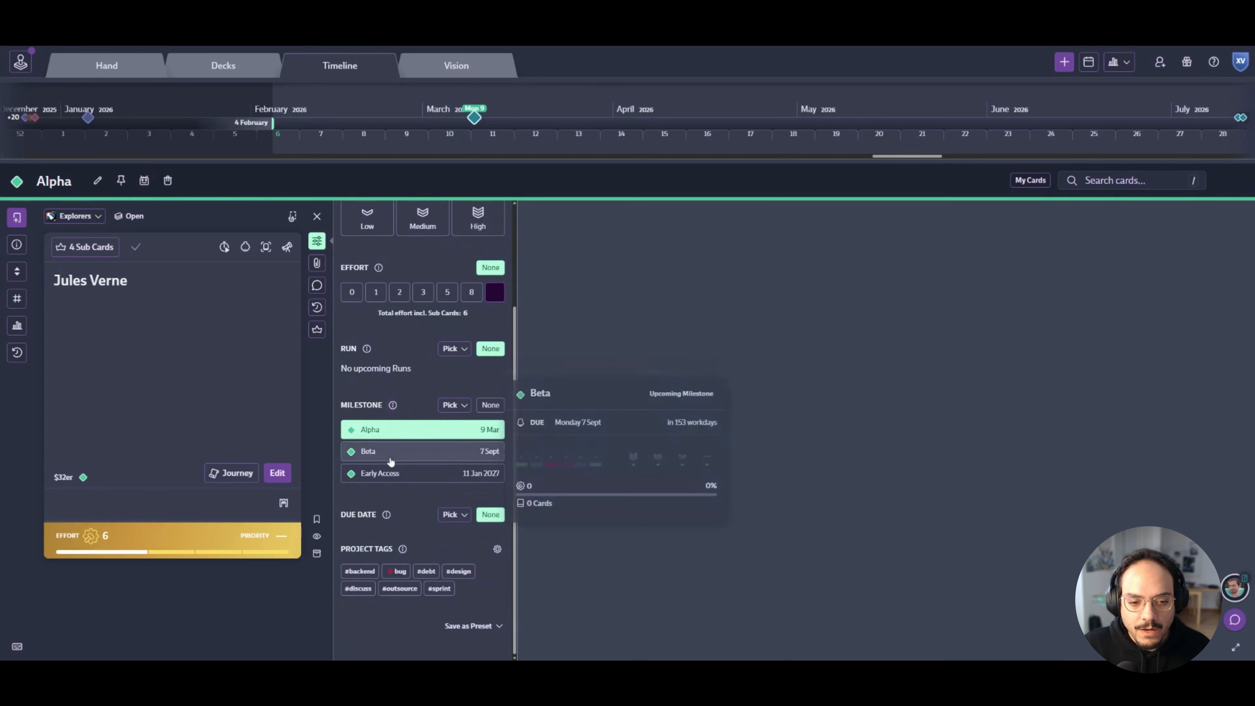
{"action": "mouse_move", "coordinate": [374, 452]}
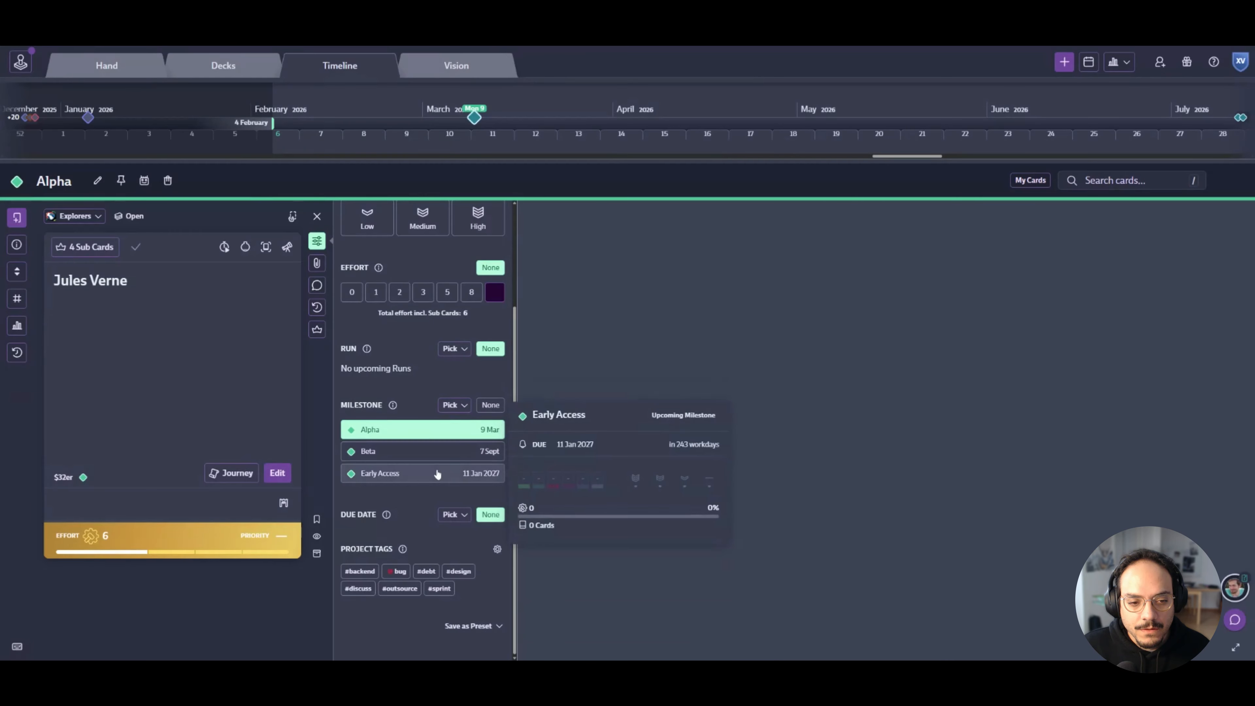
Step: View the Jules Verne card's milestone picker without changing the assignment and return to the Alpha milestone's cards
{"action": "left_click", "coordinate": [84, 478]}
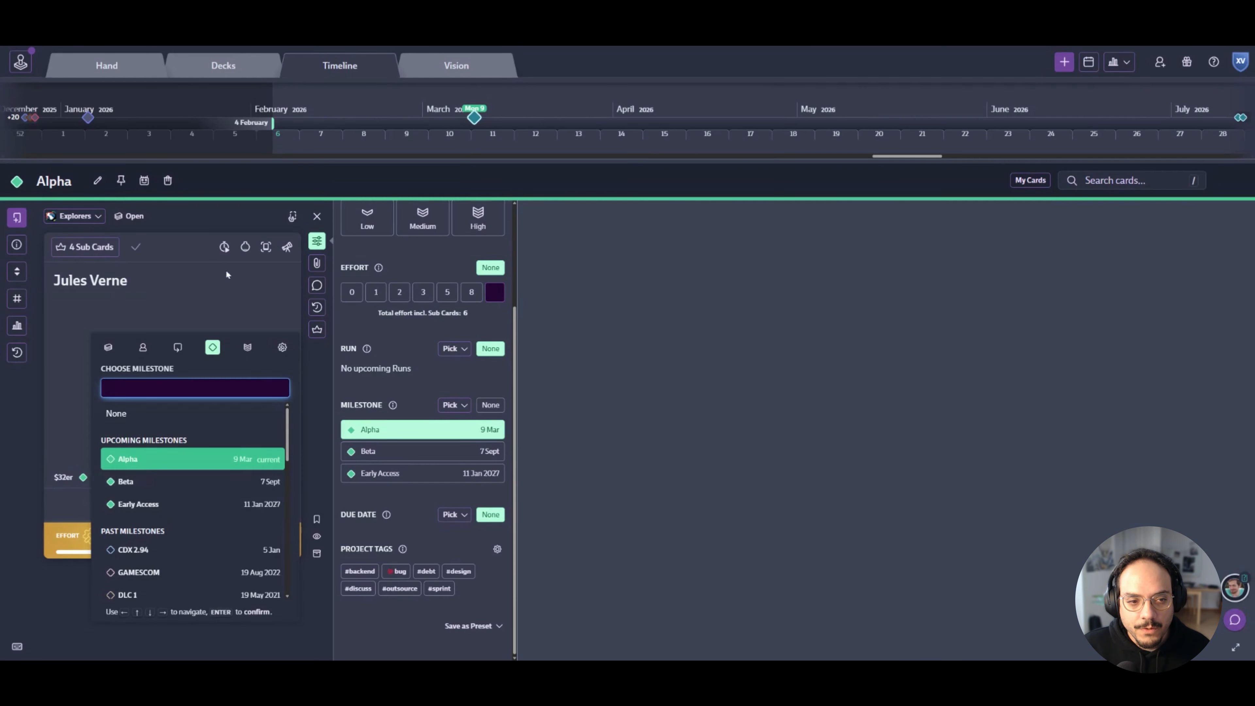
{"action": "left_click", "coordinate": [224, 245]}
{"action": "left_click", "coordinate": [319, 243]}
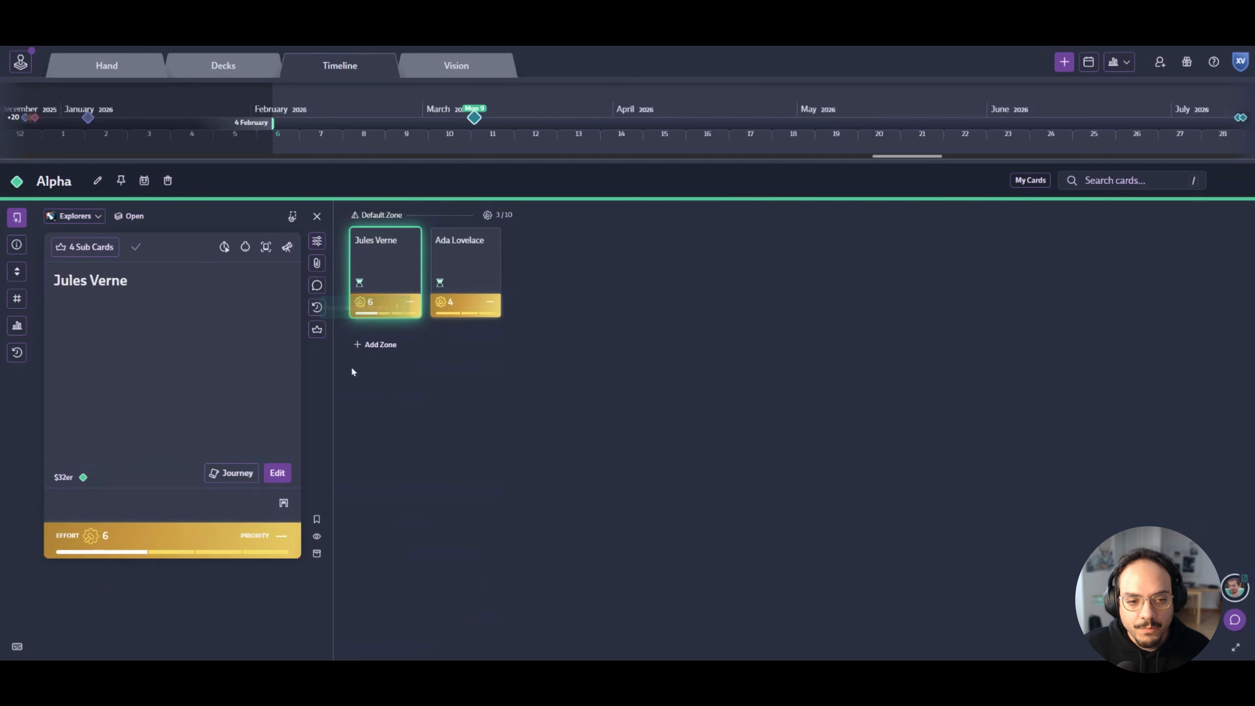
{"action": "left_click", "coordinate": [84, 478]}
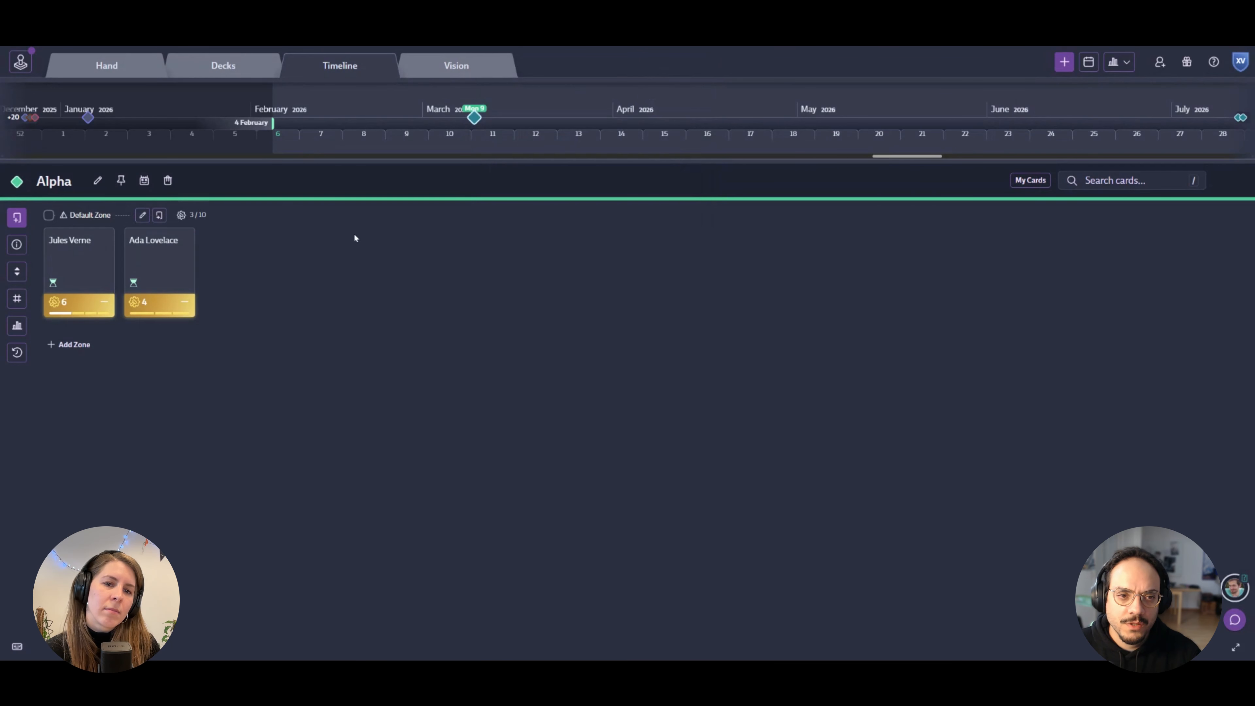
{"action": "left_click_drag", "start_coordinate": [364, 121], "coordinate": [392, 121]}
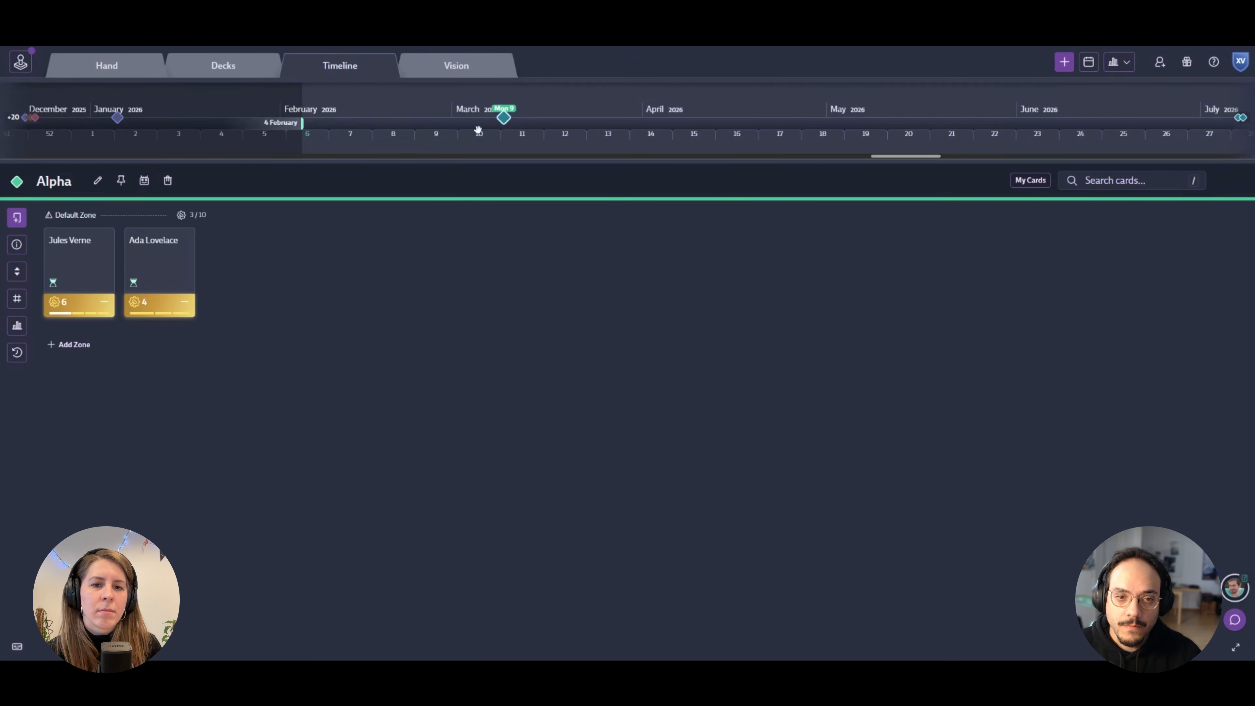
Step: Examine the Alpha milestone's summary on the timeline and the sub cards of the Jules Verne and Ada Lovelace cards
{"action": "mouse_move", "coordinate": [503, 122]}
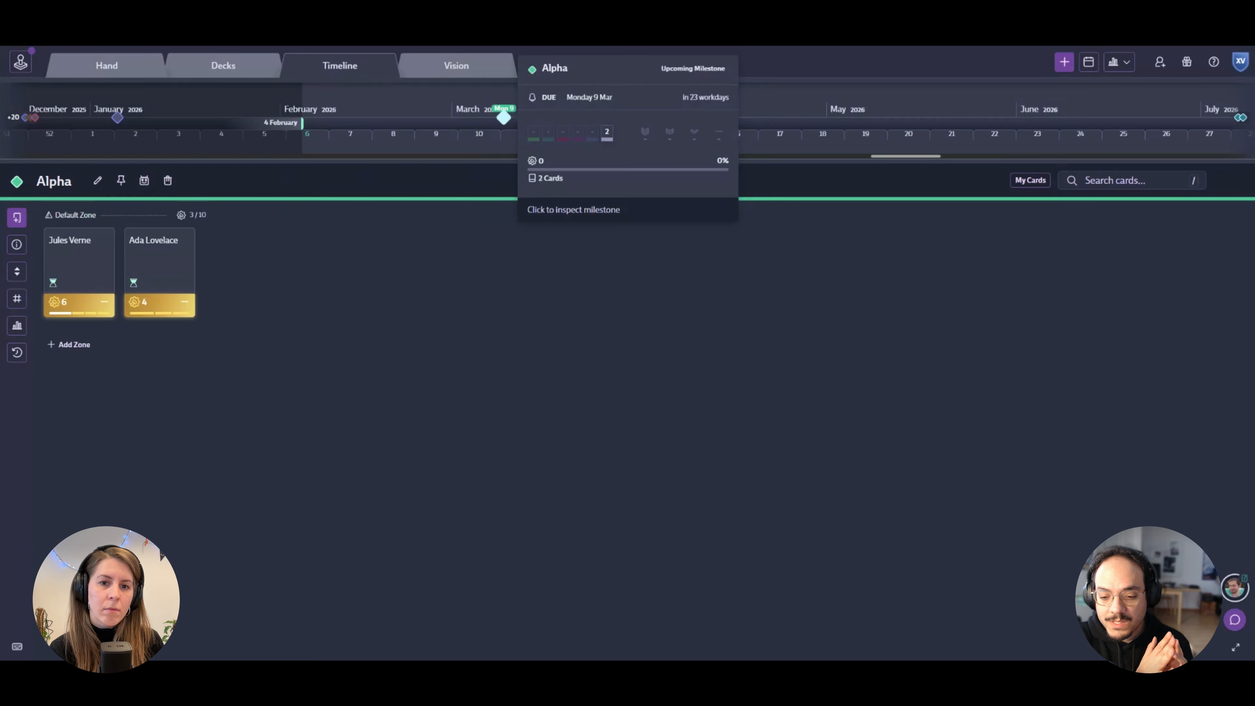
{"action": "mouse_move", "coordinate": [91, 314]}
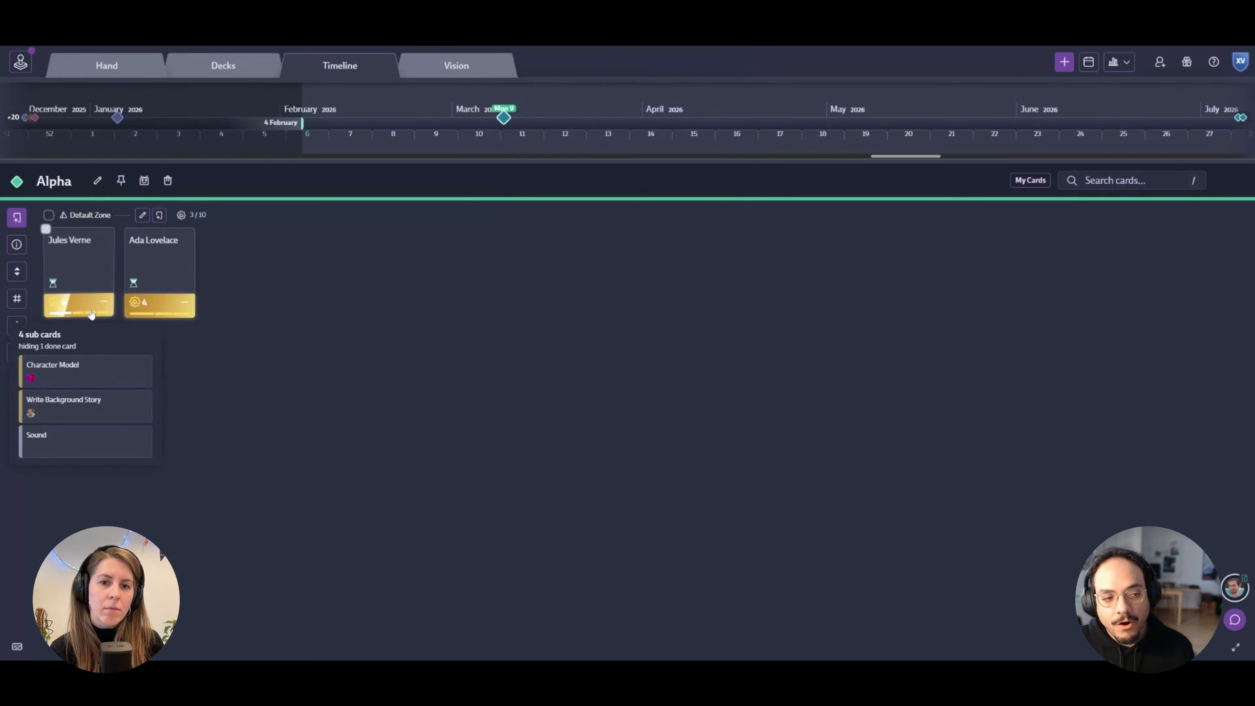
{"action": "mouse_move", "coordinate": [155, 314]}
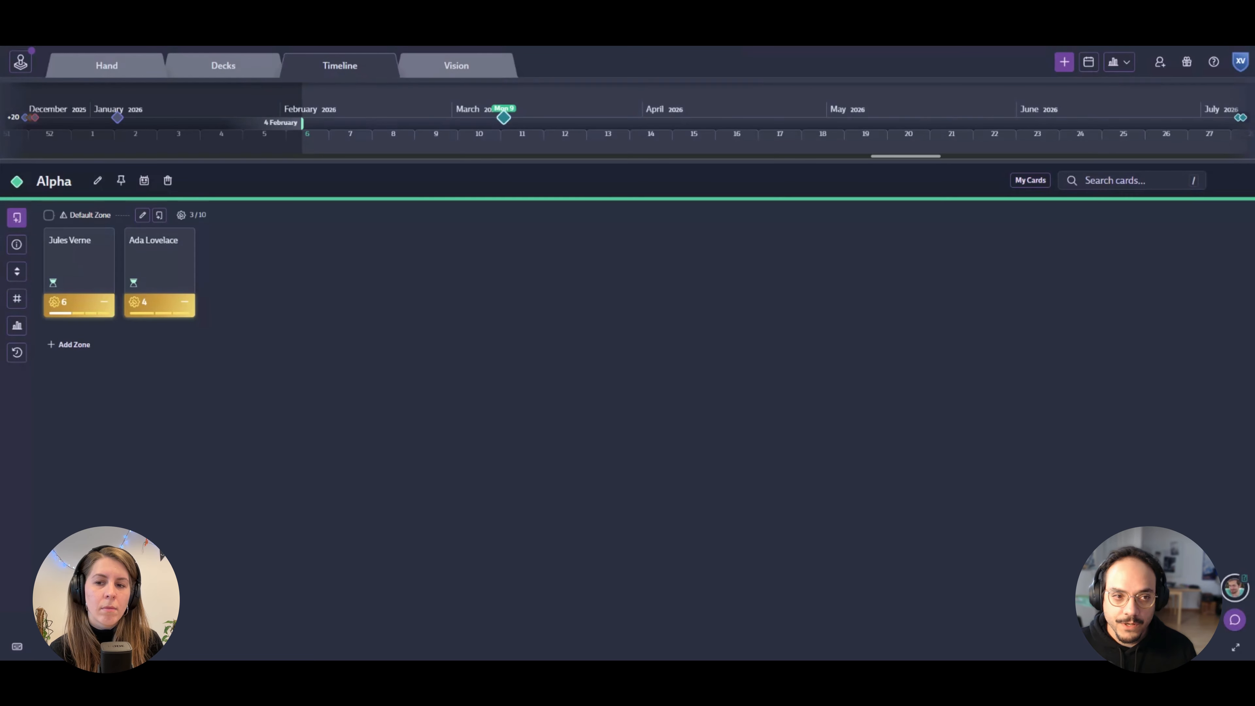
Step: Assign the Leaderboard card in the Systems deck to the Alpha milestone and open Alpha on the timeline
{"action": "left_click", "coordinate": [220, 69]}
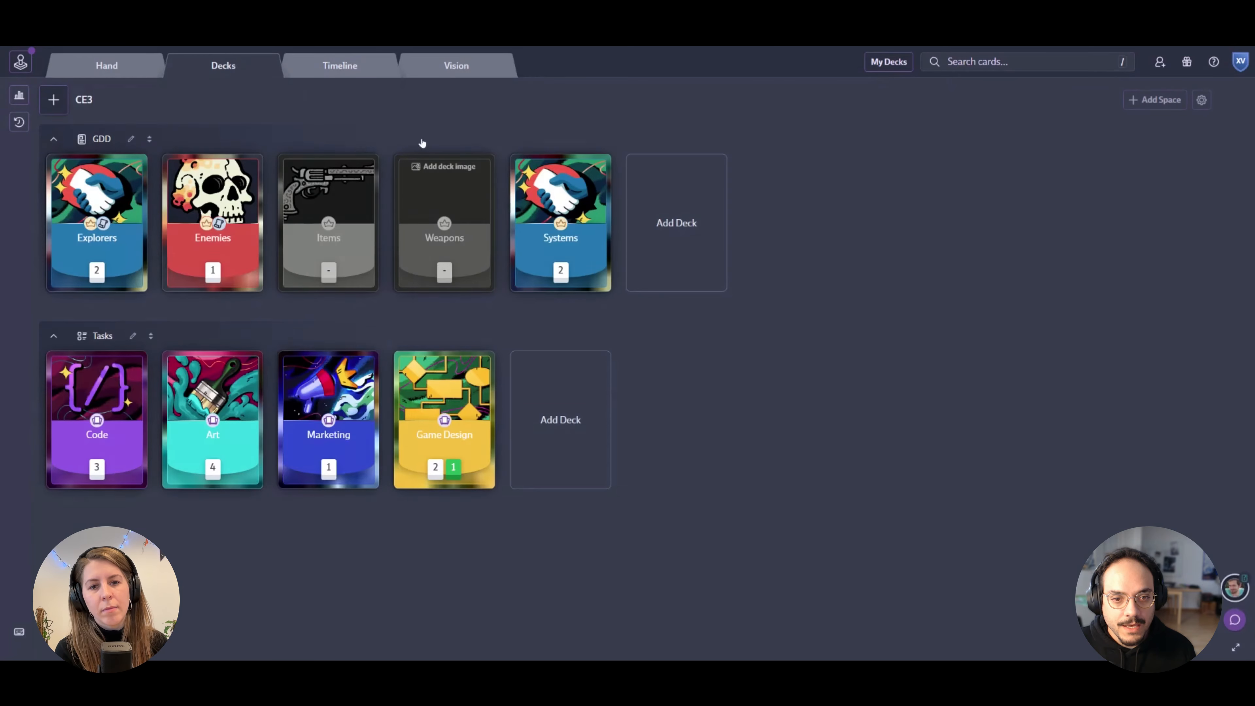
{"action": "left_click", "coordinate": [565, 233]}
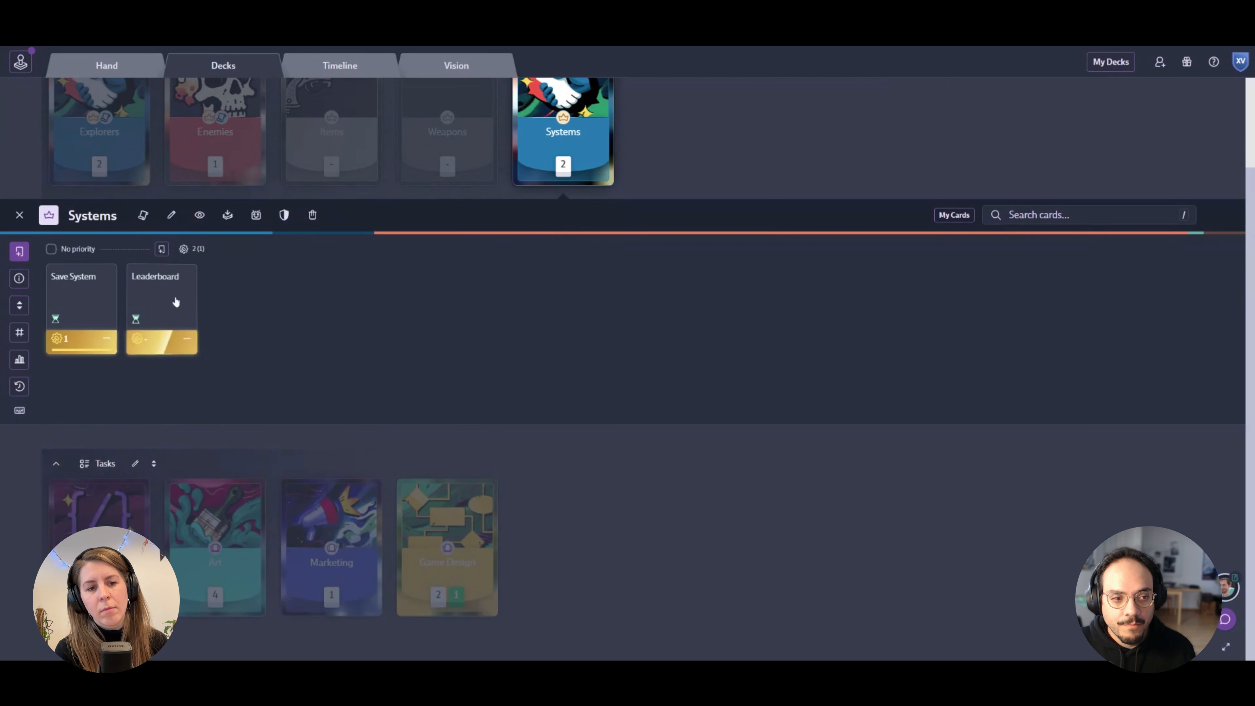
{"action": "left_click", "coordinate": [129, 267]}
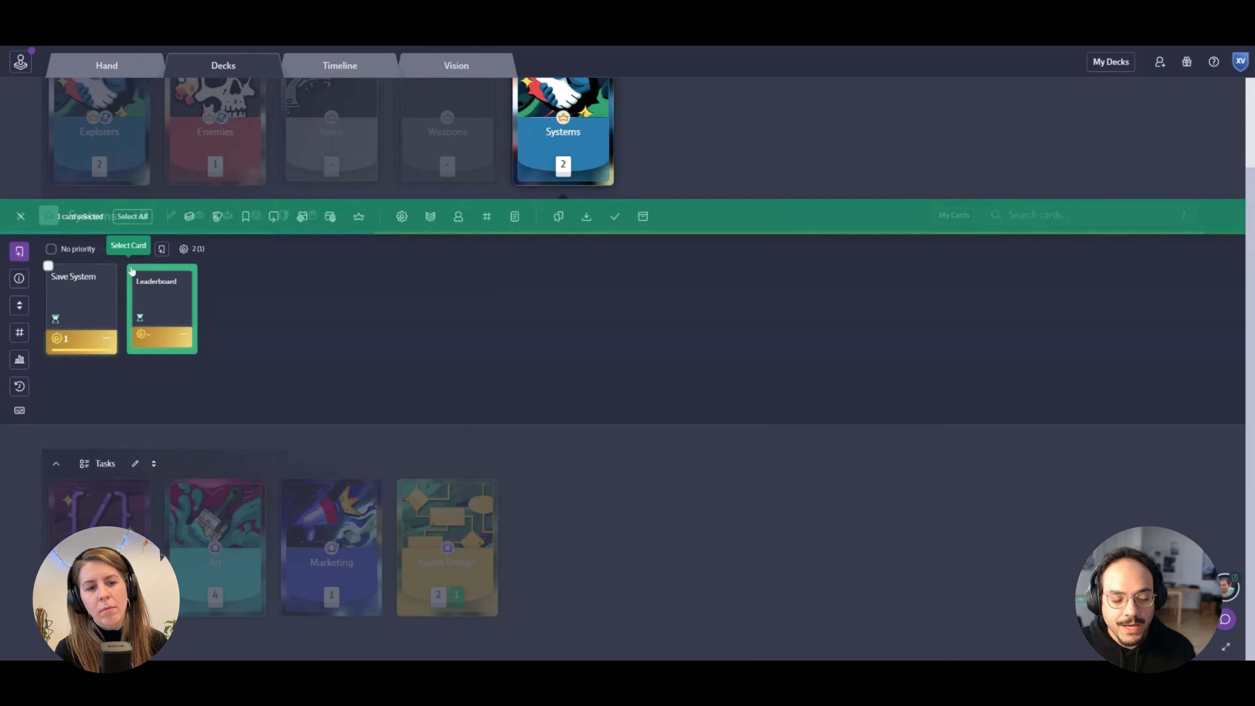
{"action": "left_click", "coordinate": [241, 302]}
{"action": "left_click", "coordinate": [187, 312]}
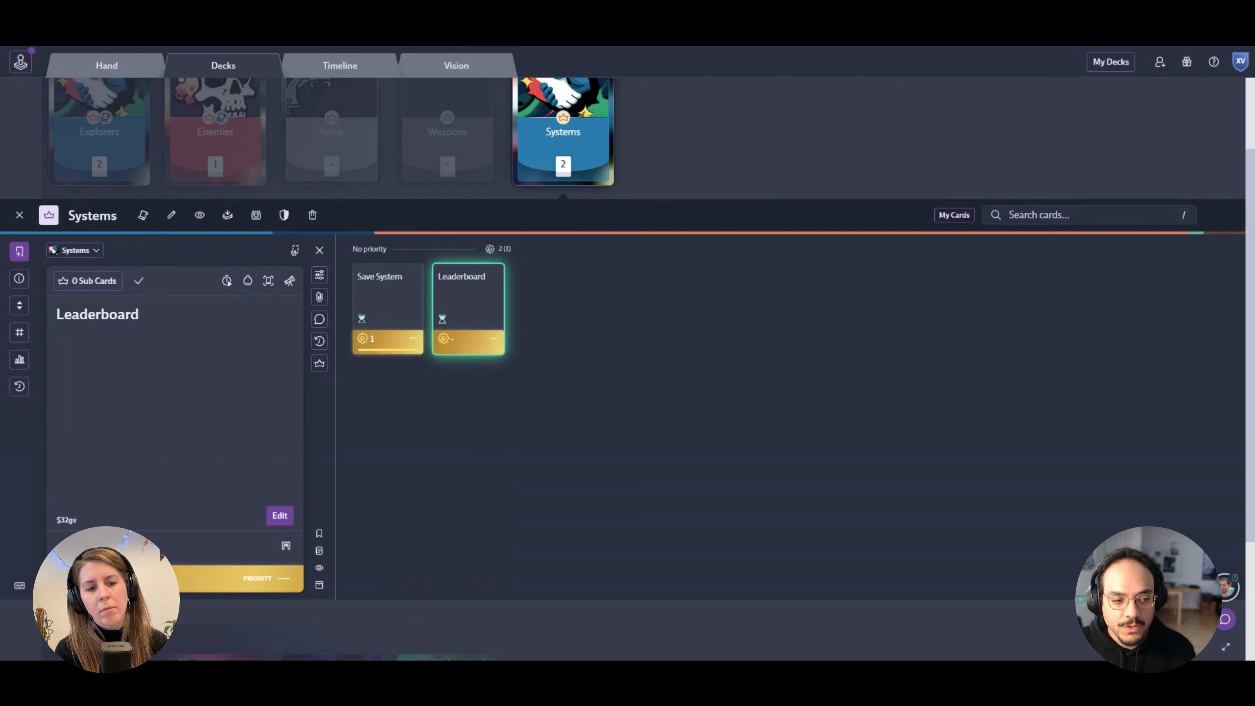
{"action": "left_click", "coordinate": [212, 563]}
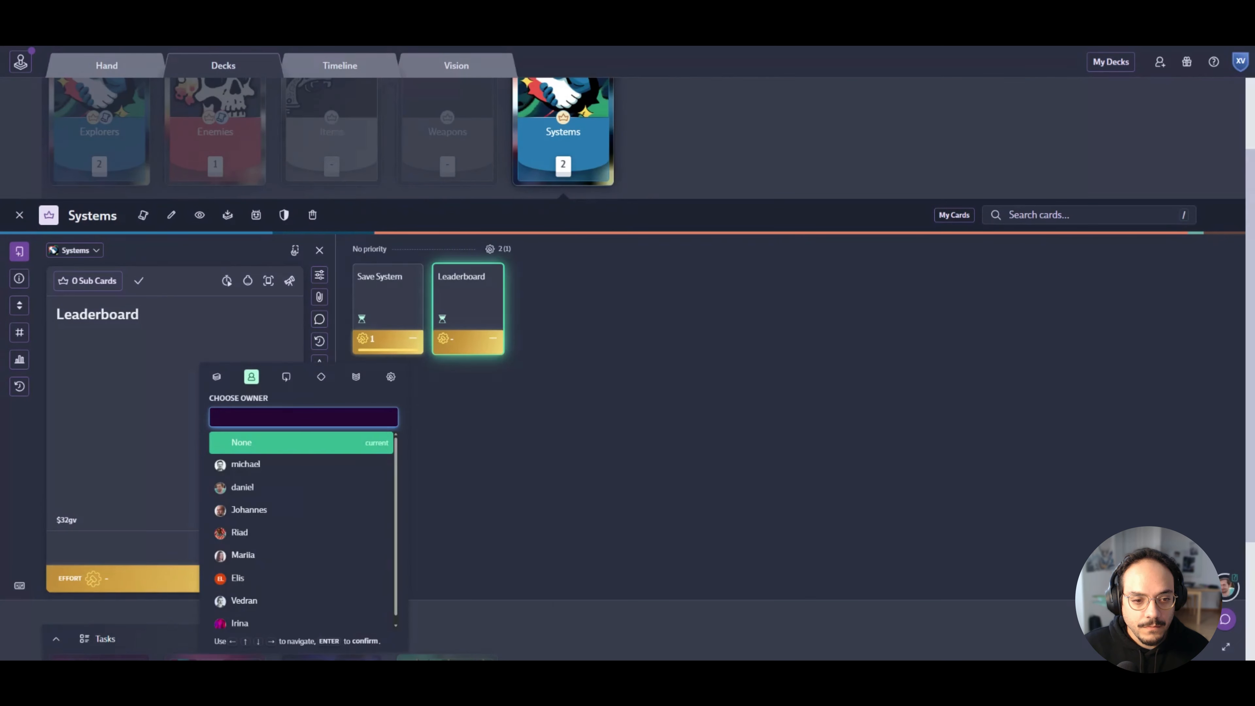
{"action": "left_click", "coordinate": [322, 378]}
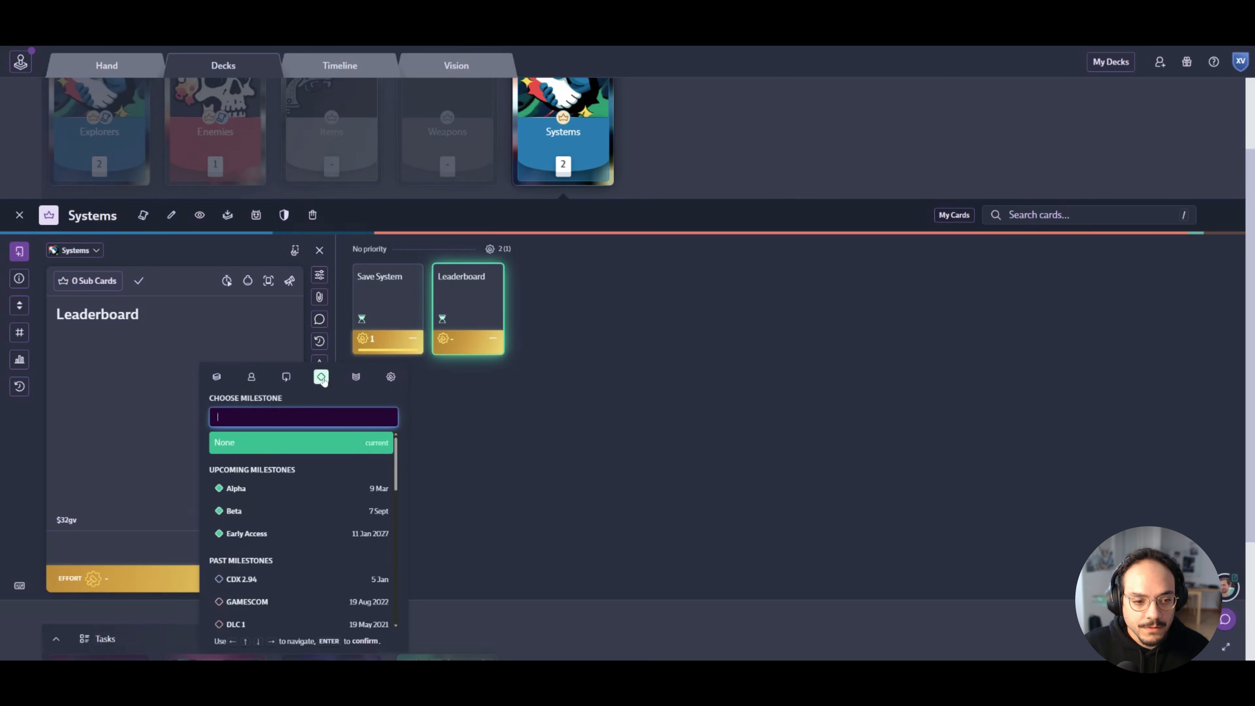
{"action": "left_click", "coordinate": [250, 489]}
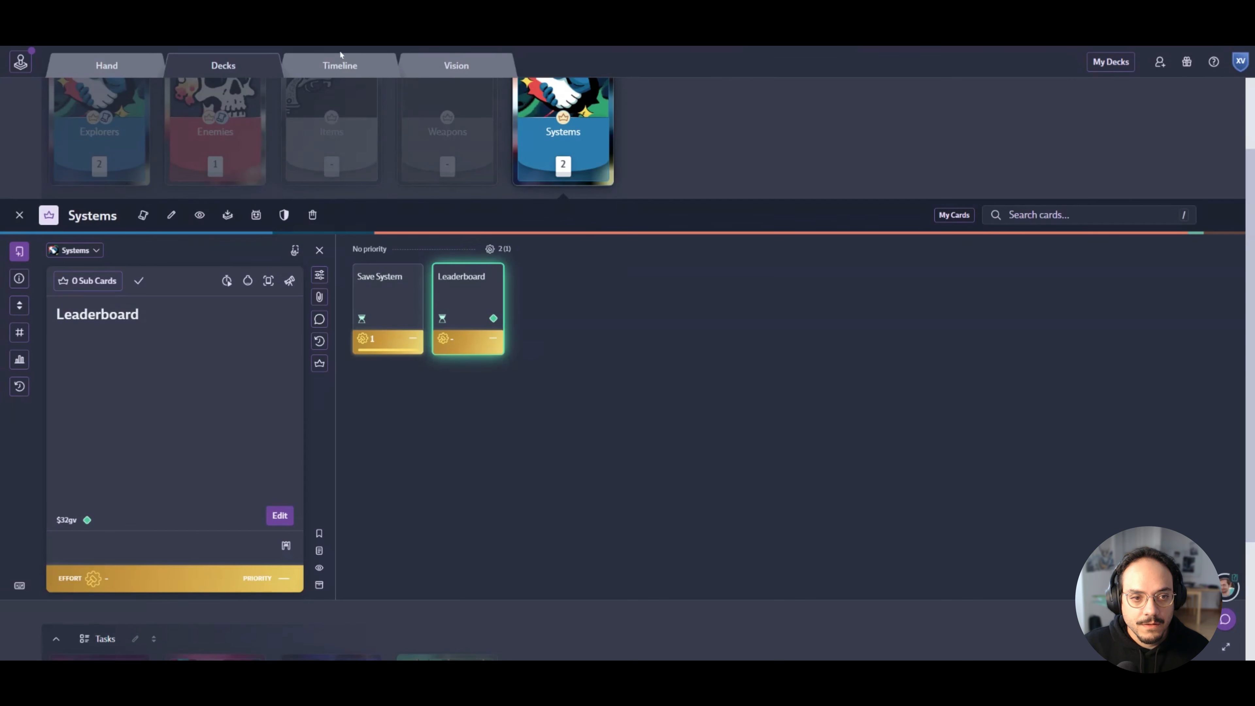
{"action": "left_click", "coordinate": [340, 66]}
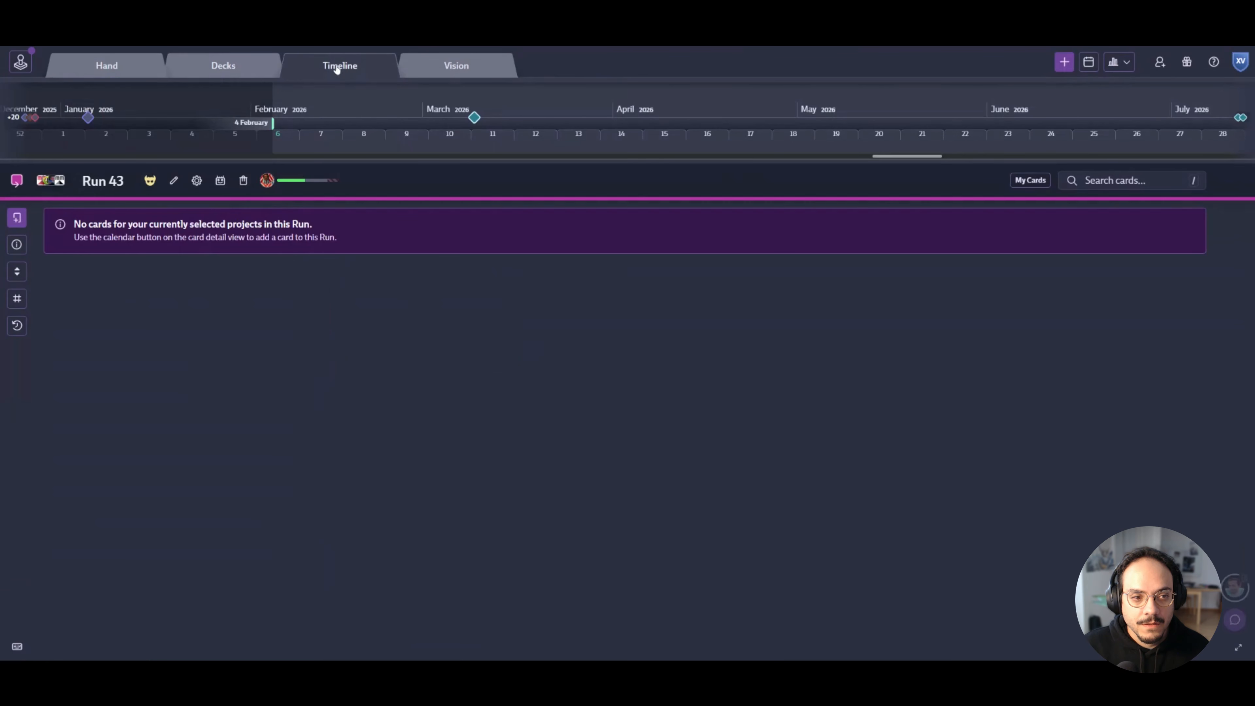
{"action": "left_click", "coordinate": [474, 117]}
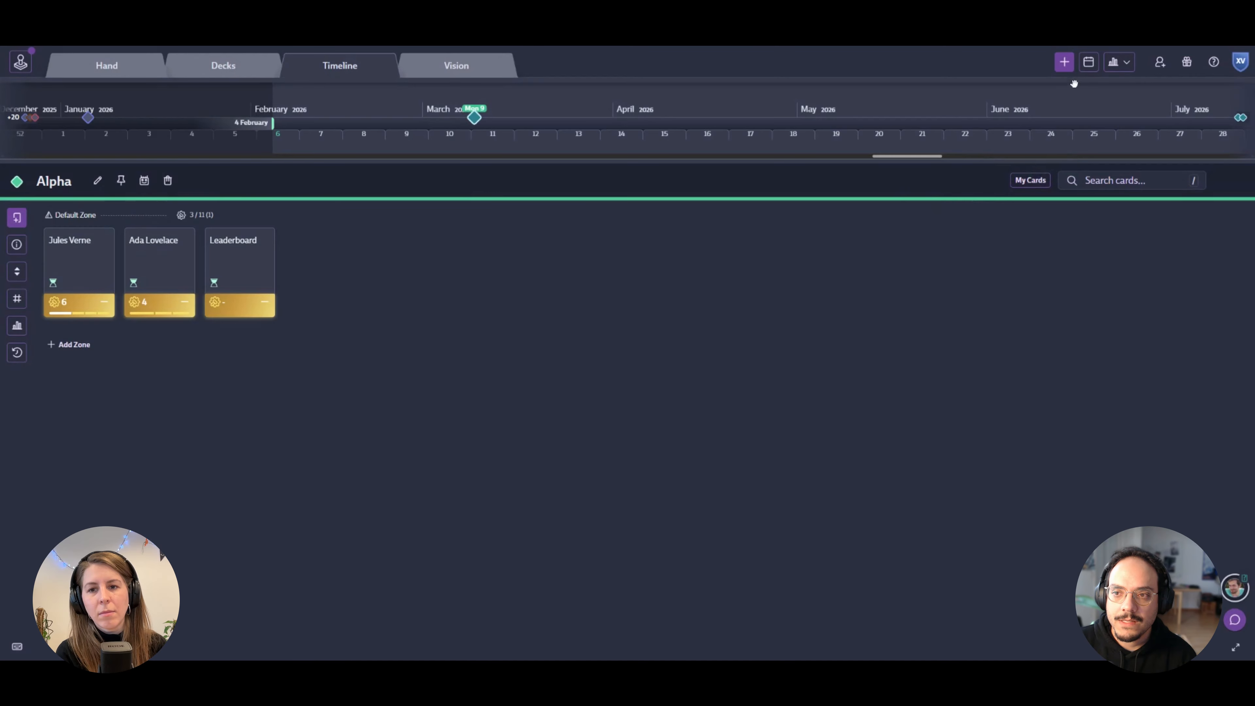
Step: Open the setup for new Runs from the timeline's calendar and enter the short name CE
{"action": "left_click", "coordinate": [1089, 63]}
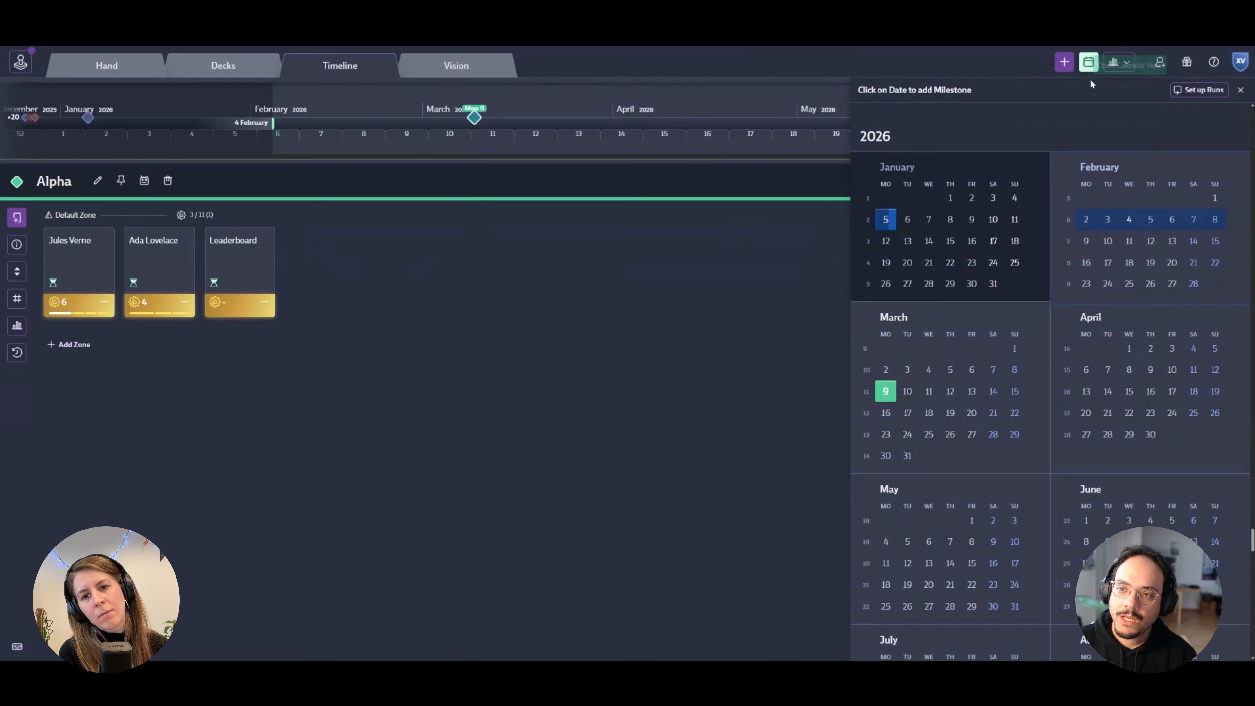
{"action": "left_click", "coordinate": [1194, 95]}
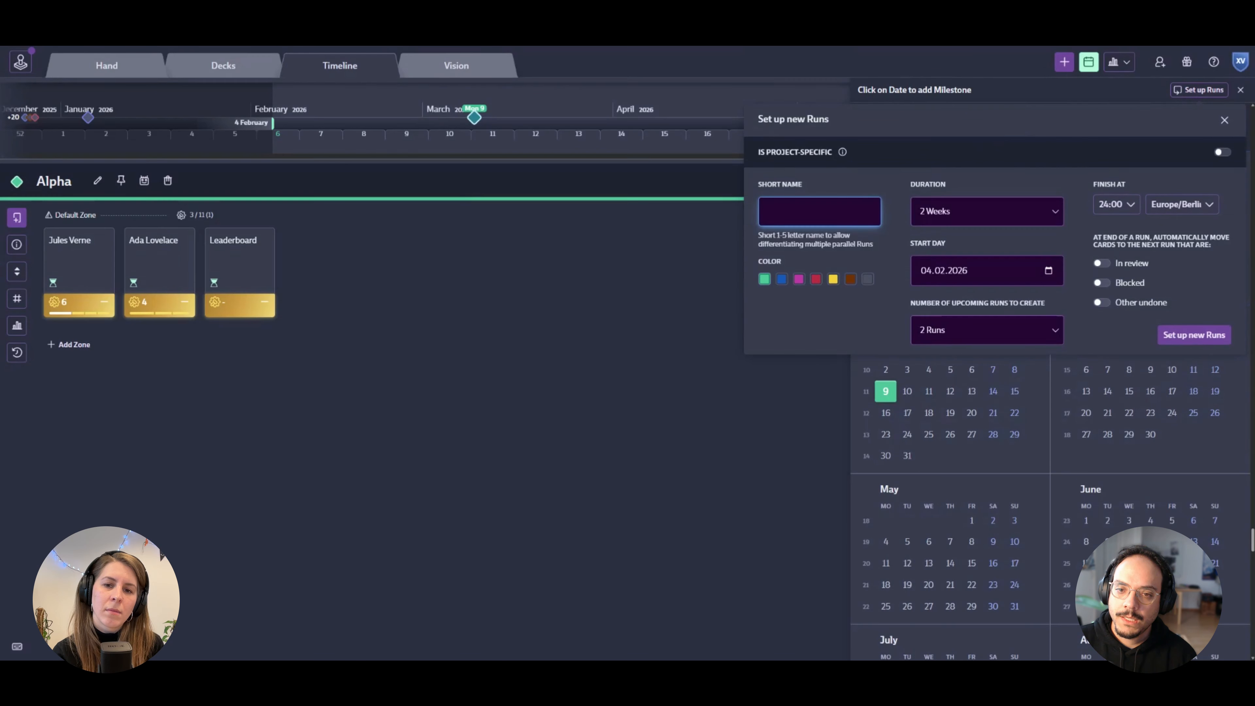
{"action": "left_click", "coordinate": [756, 219]}
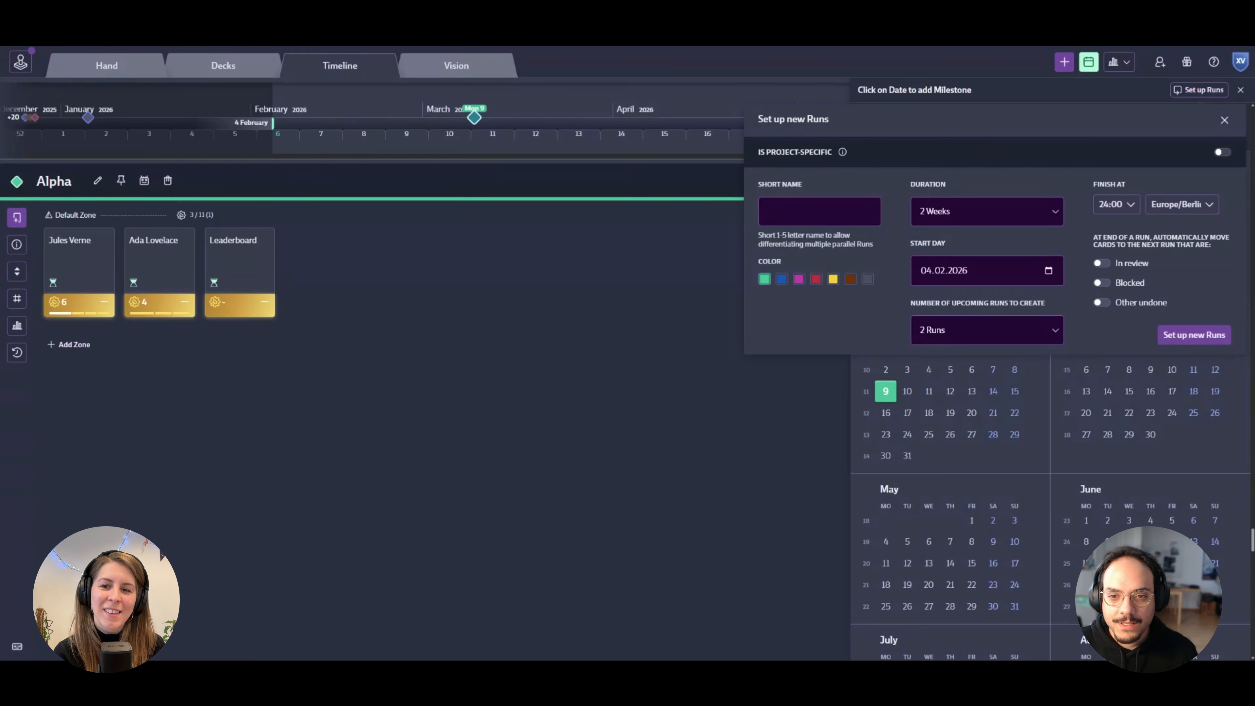
{"action": "left_click", "coordinate": [819, 212]}
{"action": "type", "text": "CE"}
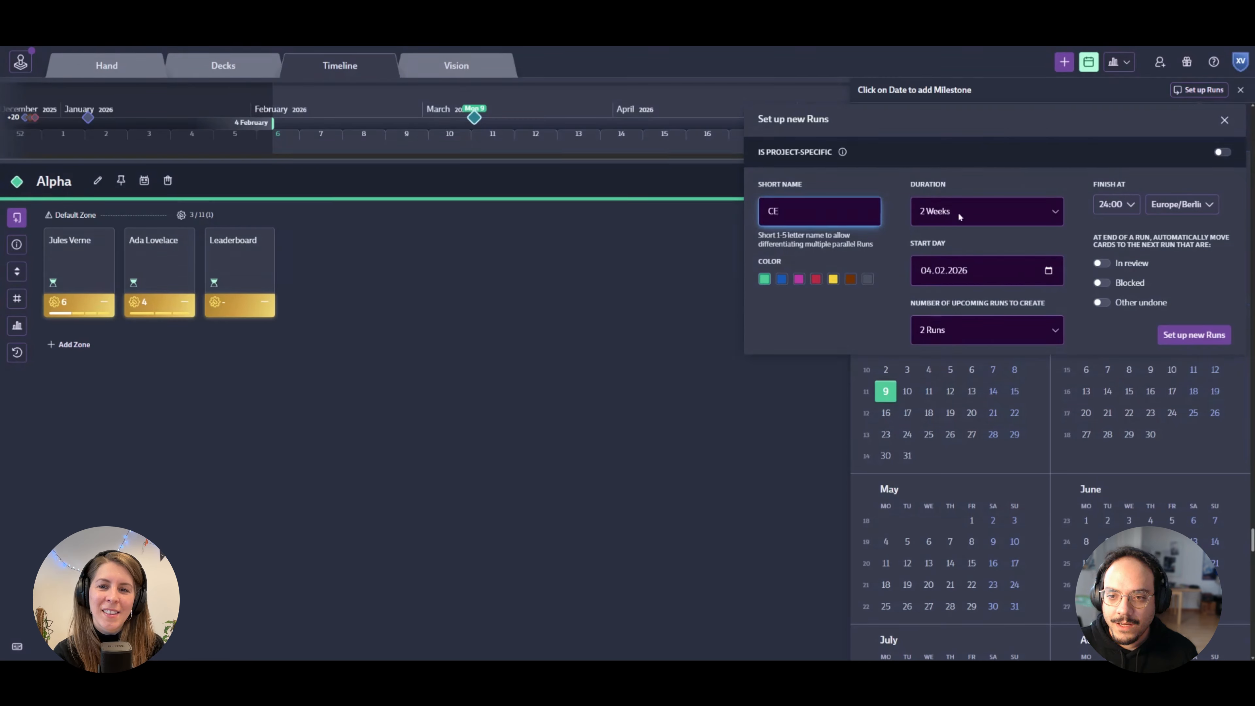
Step: Create 4 upcoming Runs of 2 Weeks each starting 04.02.2026, close the calendar and view the Runs on the timeline
{"action": "left_click", "coordinate": [982, 209]}
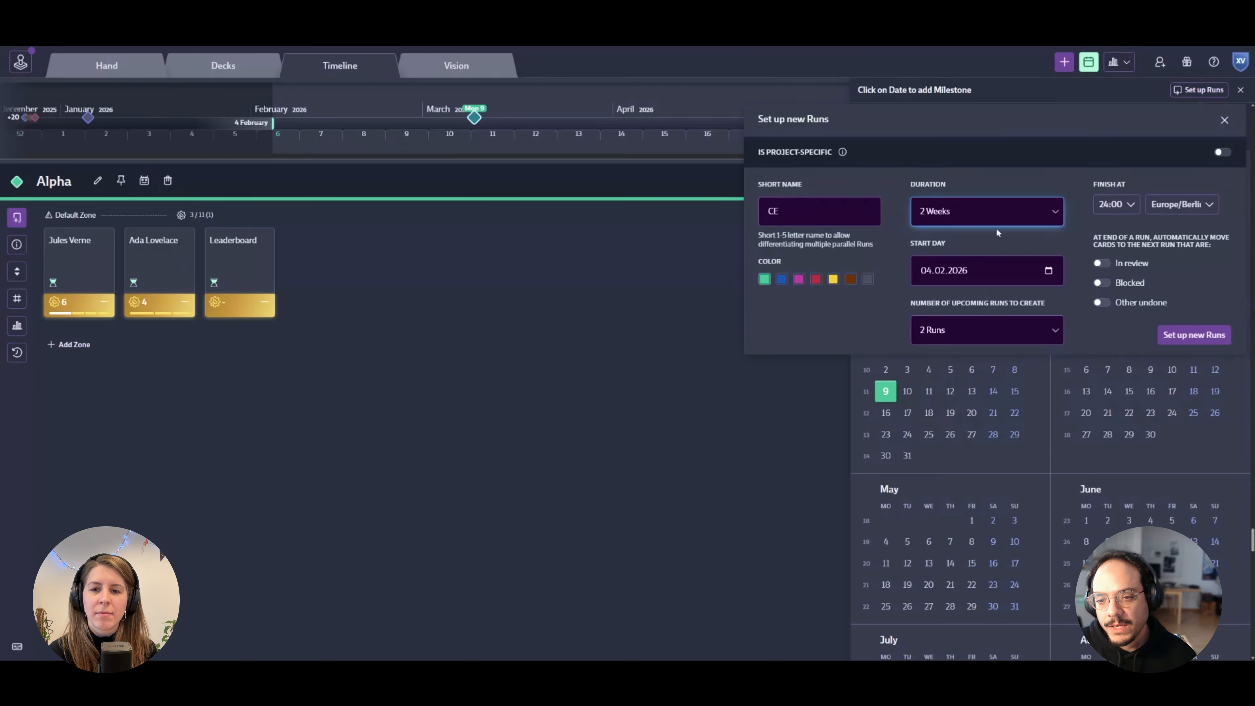
{"action": "left_click", "coordinate": [996, 321]}
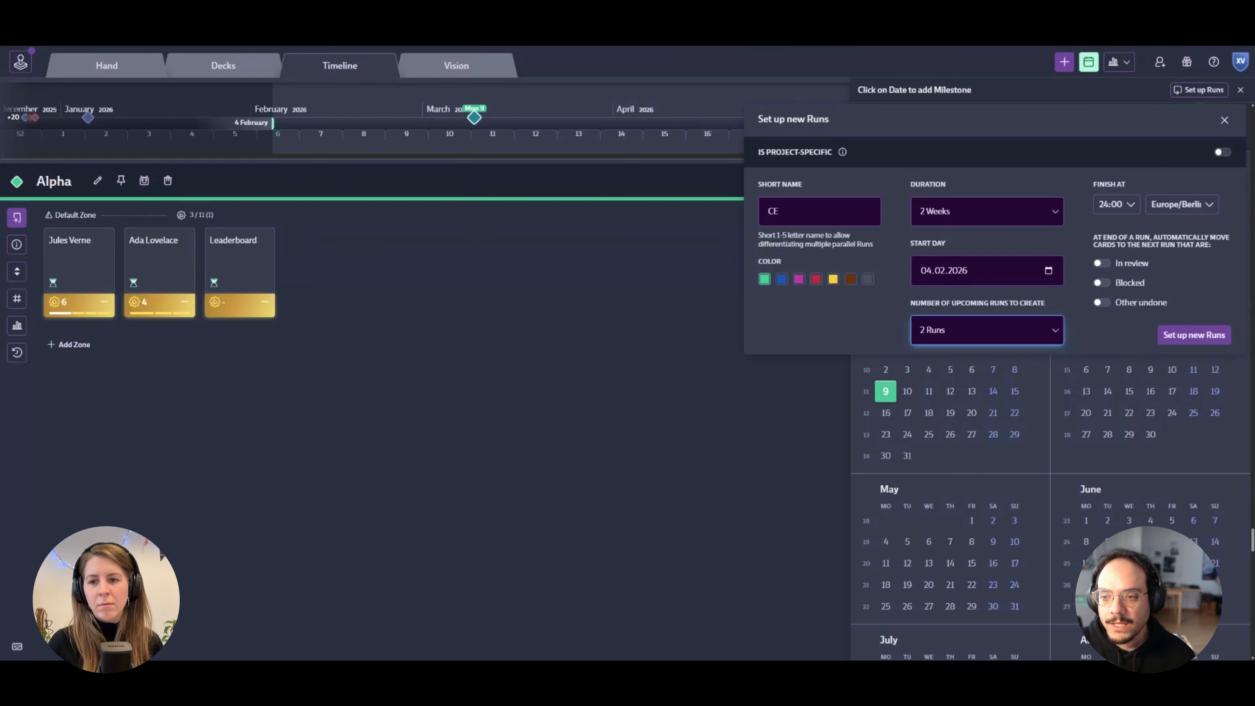
{"action": "key", "text": "Down"}
{"action": "key", "text": "Down"}
{"action": "left_click", "coordinate": [1194, 335]}
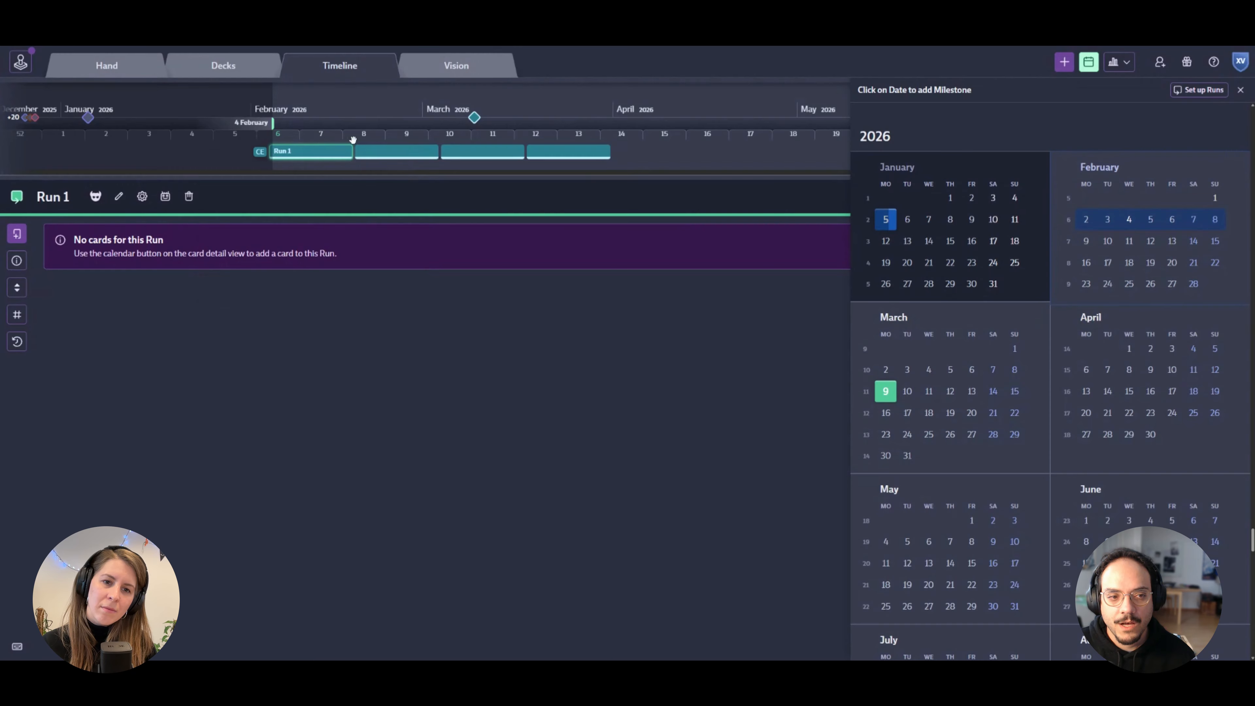
{"action": "mouse_move", "coordinate": [359, 157]}
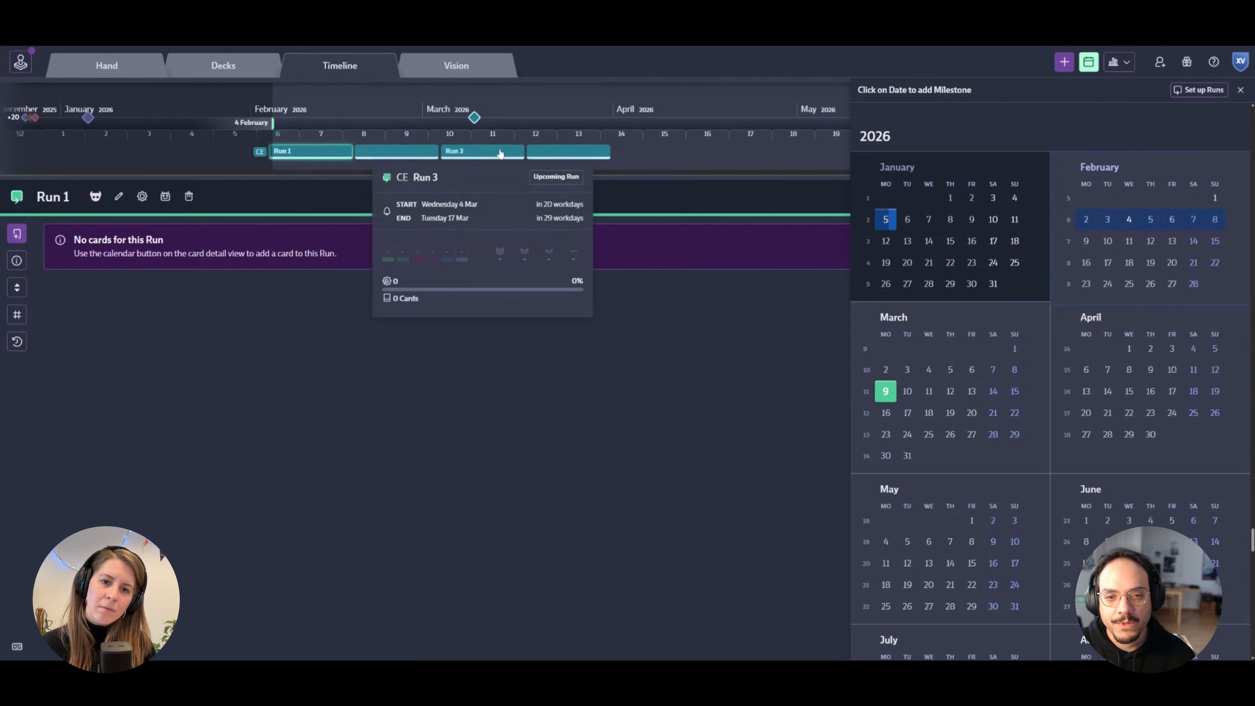
{"action": "left_click", "coordinate": [1240, 89]}
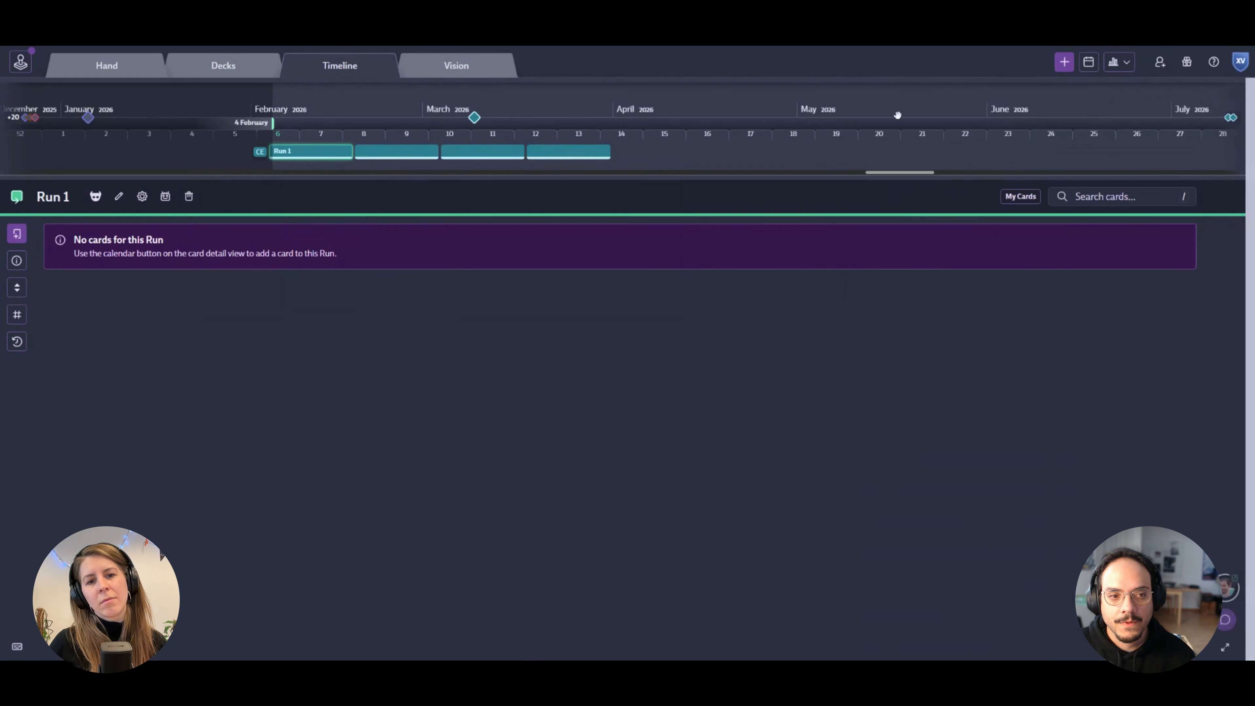
{"action": "mouse_move", "coordinate": [312, 150]}
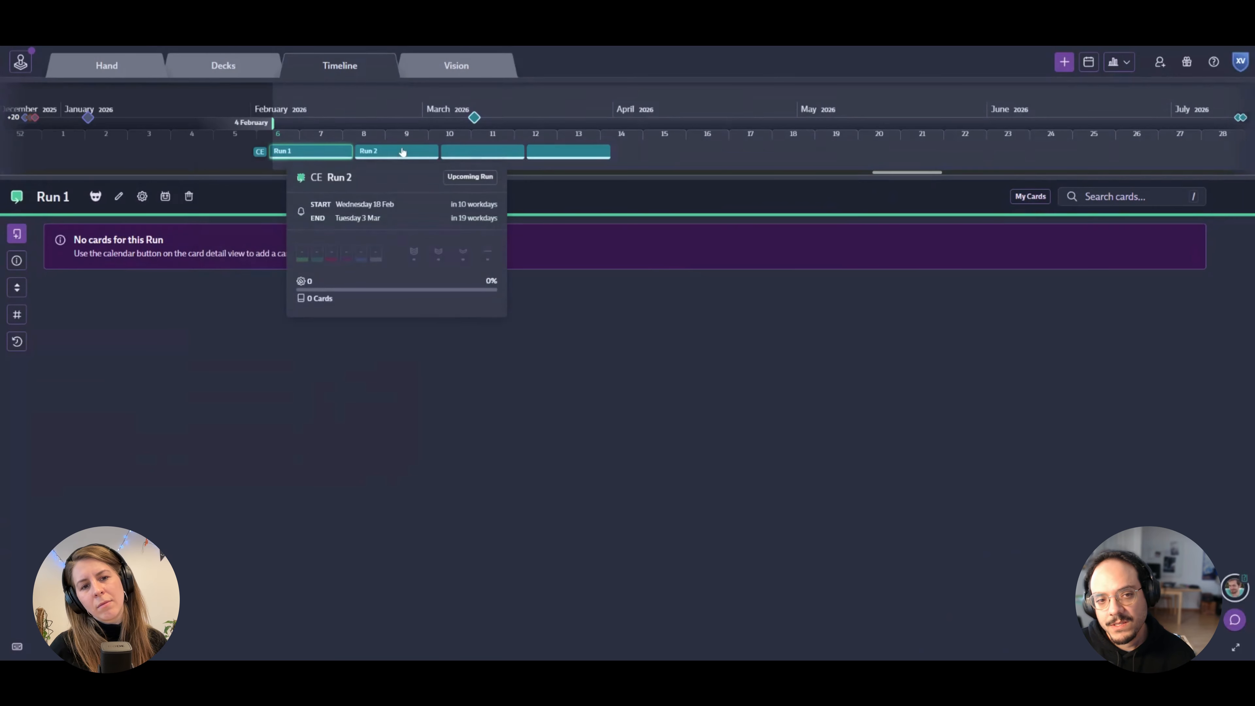
{"action": "left_click_drag", "start_coordinate": [374, 122], "coordinate": [392, 121]}
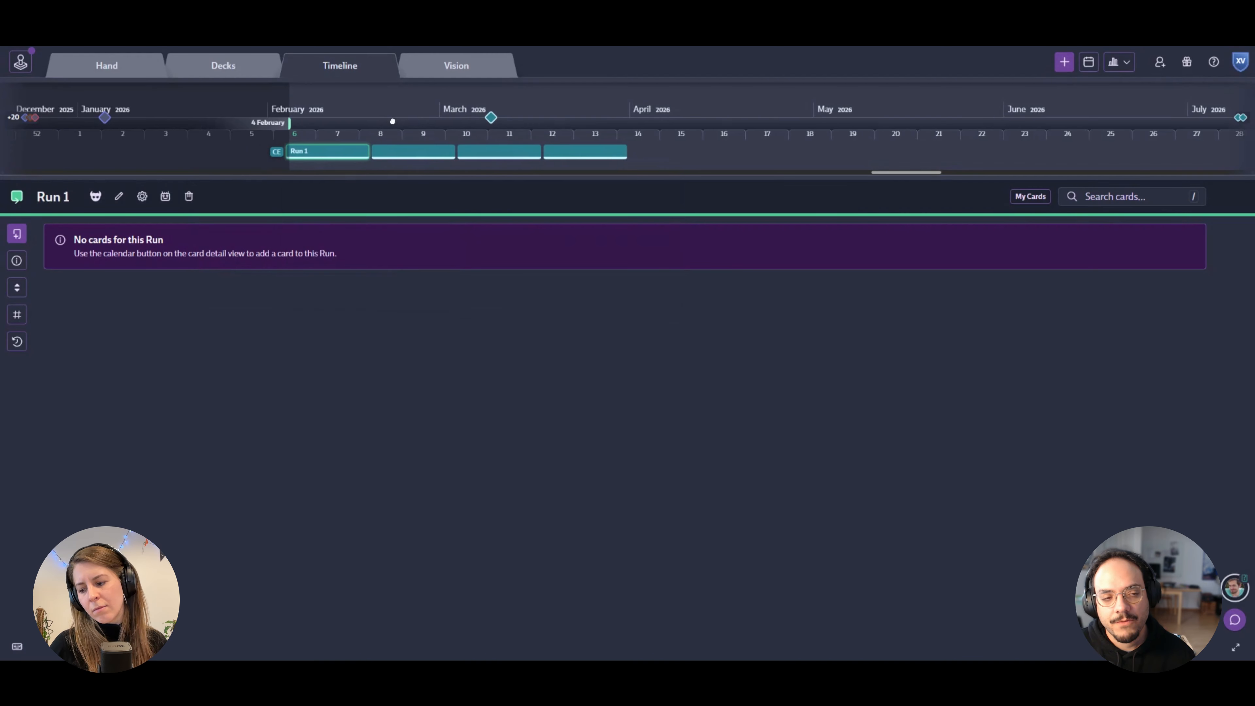
Step: Assign all three cards in the Code deck to CE Run 1 and clear the selection
{"action": "left_click", "coordinate": [196, 72]}
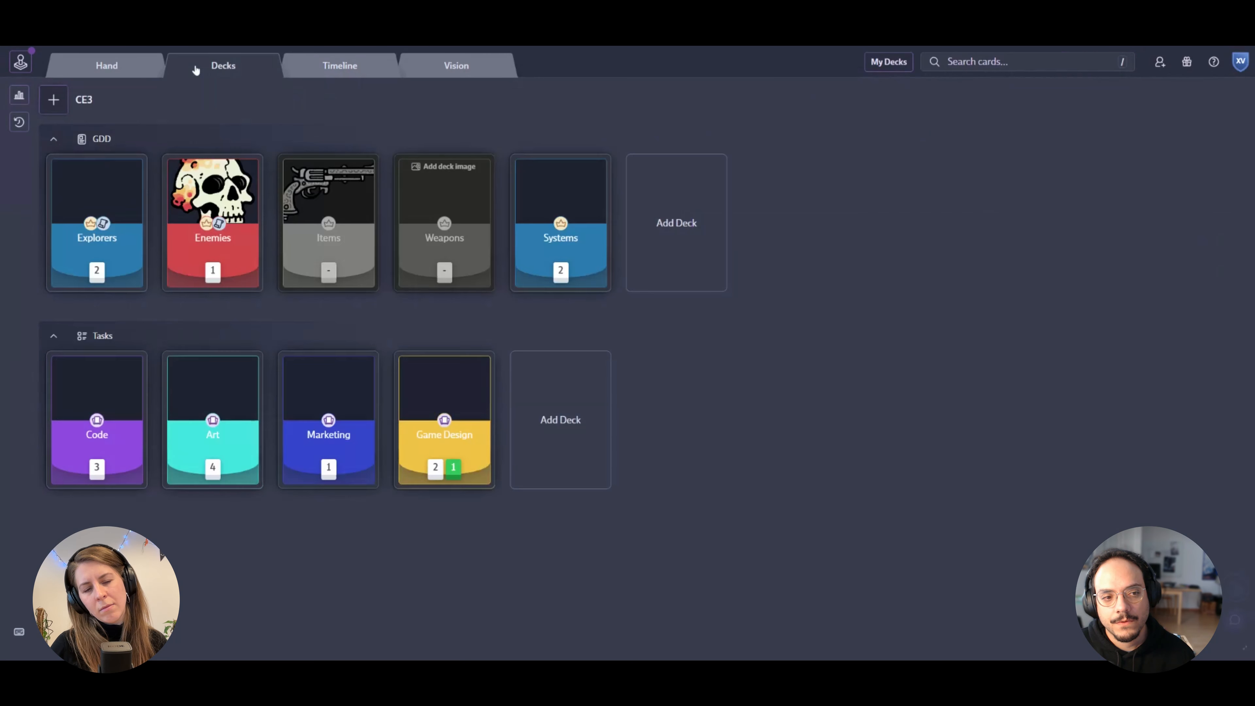
{"action": "left_click", "coordinate": [110, 404]}
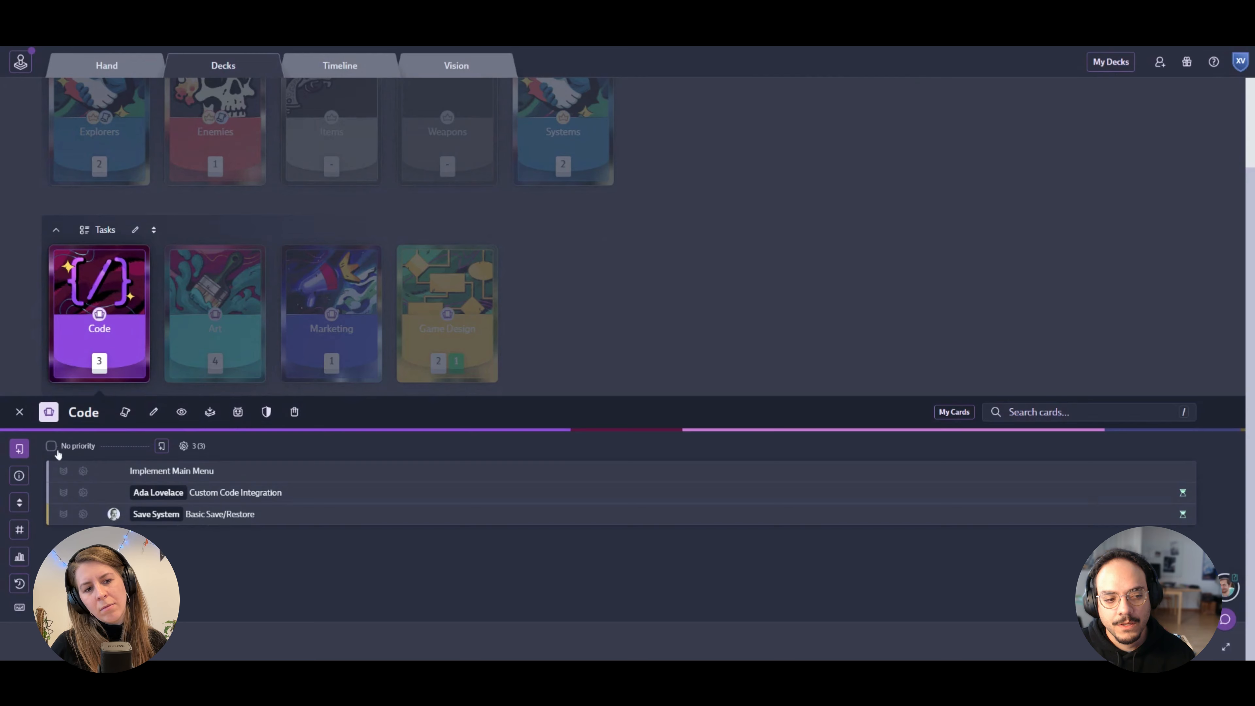
{"action": "left_click", "coordinate": [52, 446]}
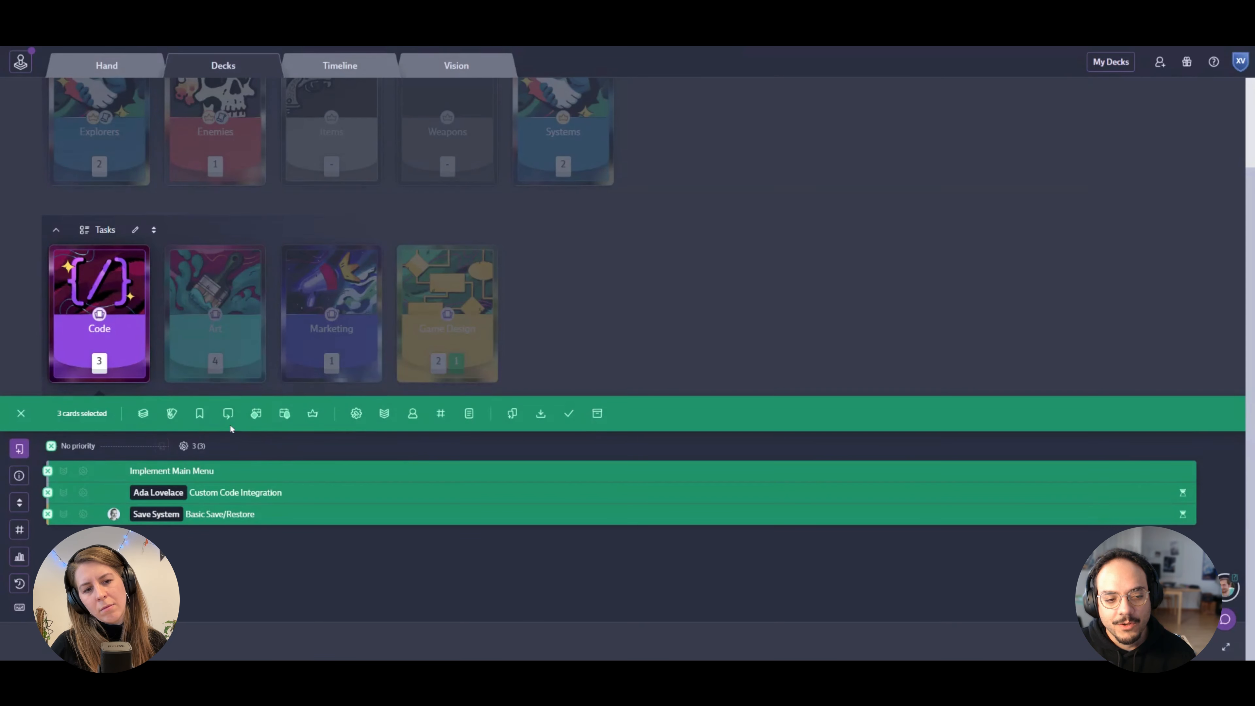
{"action": "left_click", "coordinate": [227, 413]}
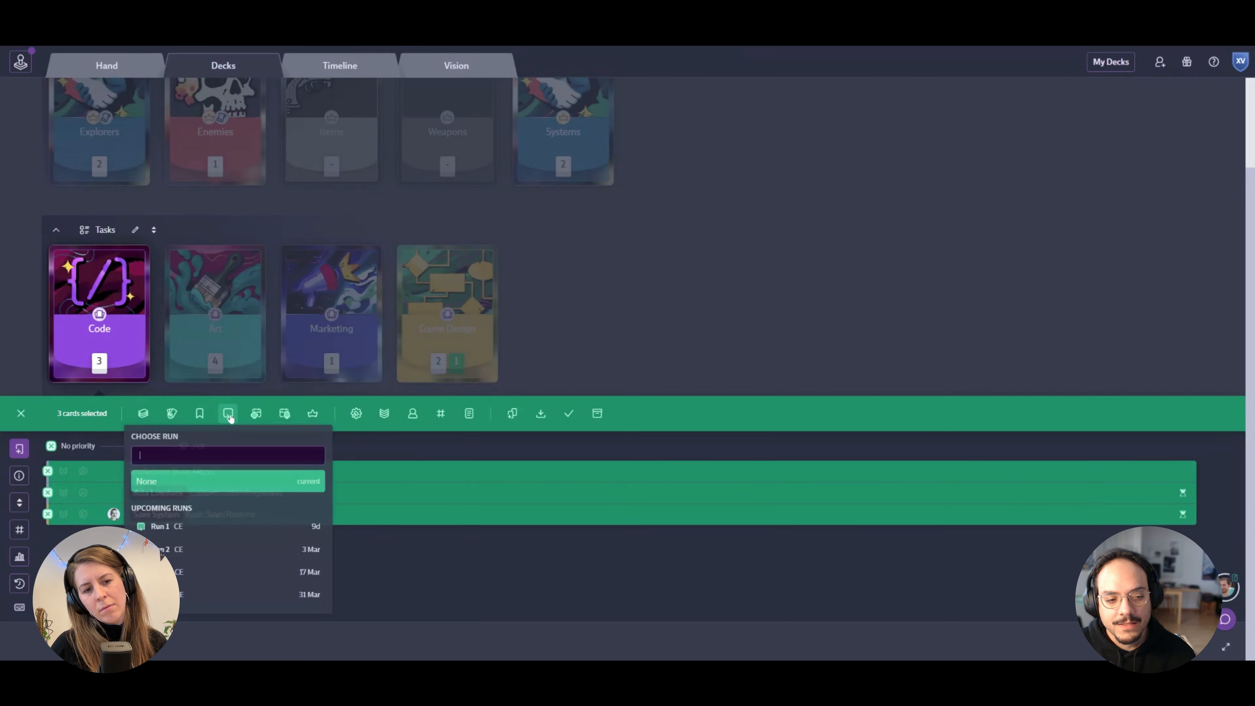
{"action": "left_click", "coordinate": [212, 532]}
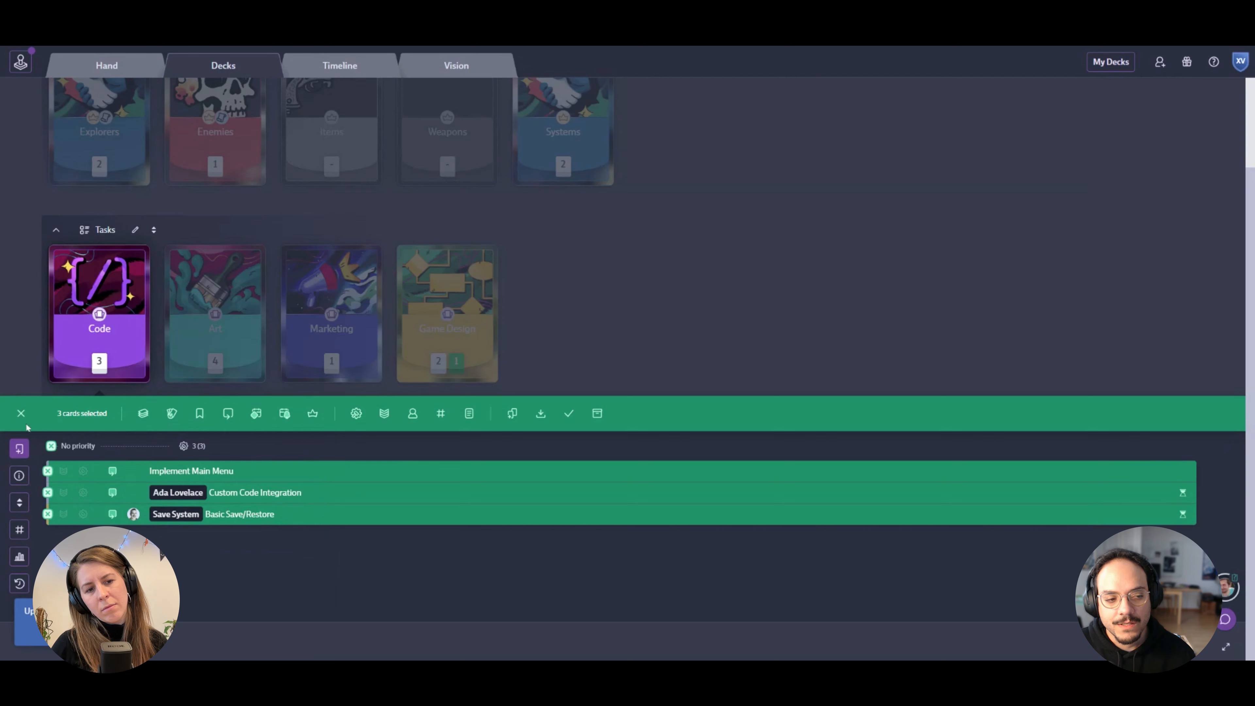
{"action": "left_click", "coordinate": [20, 413]}
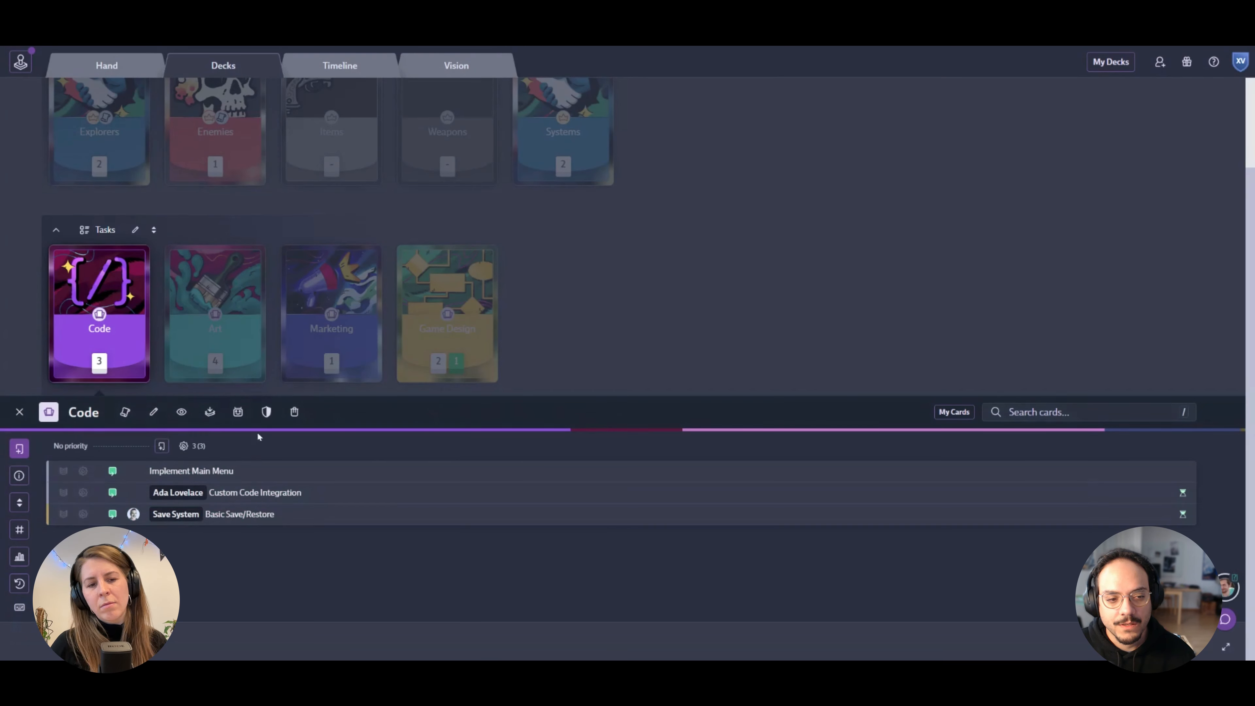
Step: Assign all four cards in the Art deck to CE Run 1 and open Ada Lovelace's Concept Art card
{"action": "left_click", "coordinate": [215, 307]}
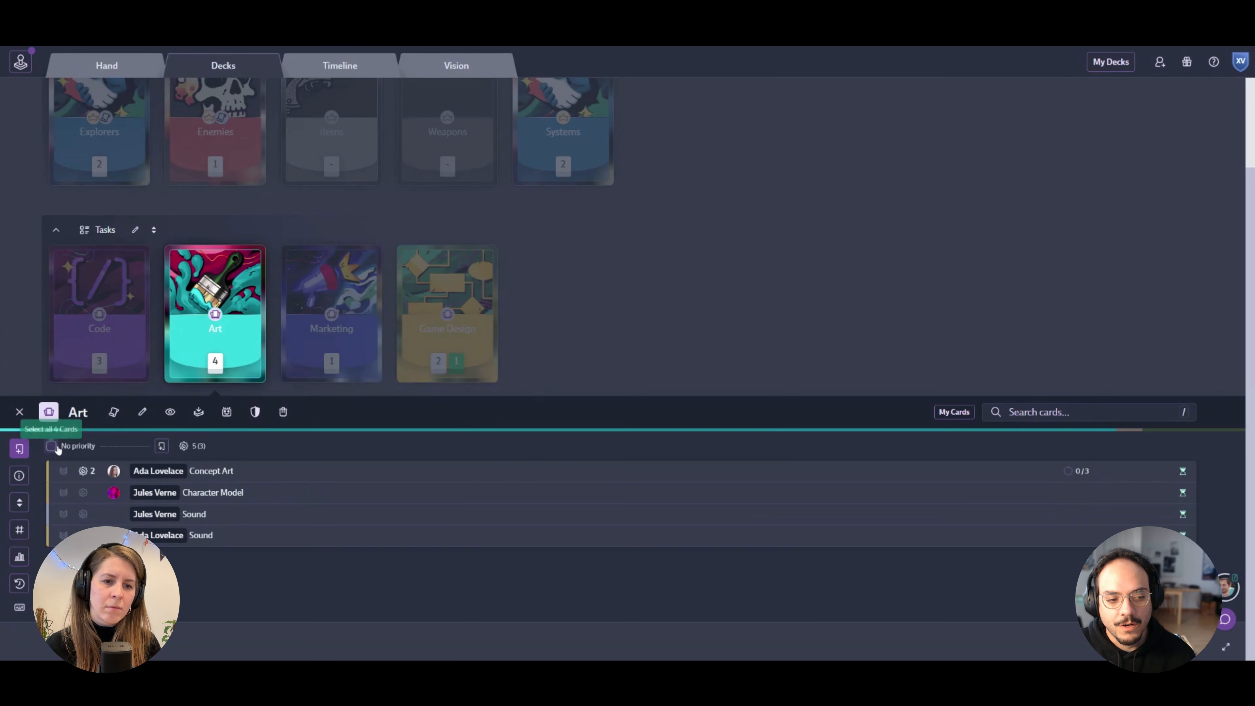
{"action": "left_click", "coordinate": [53, 446]}
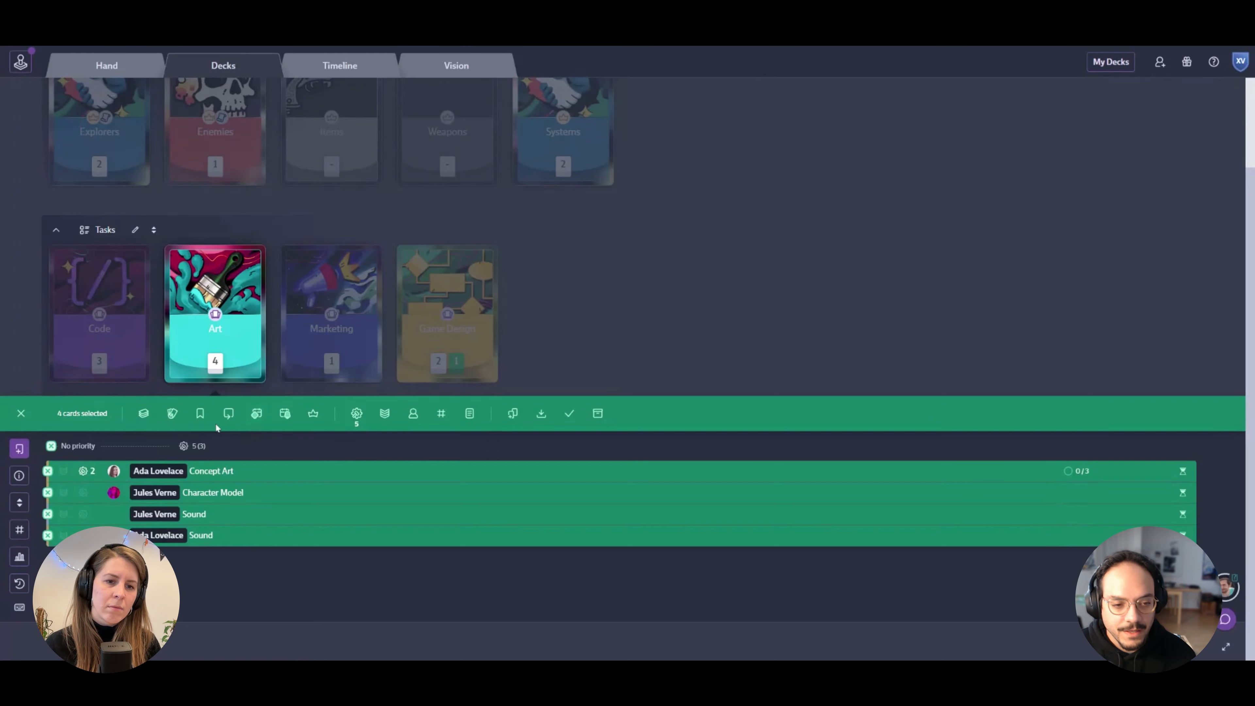
{"action": "left_click", "coordinate": [229, 413]}
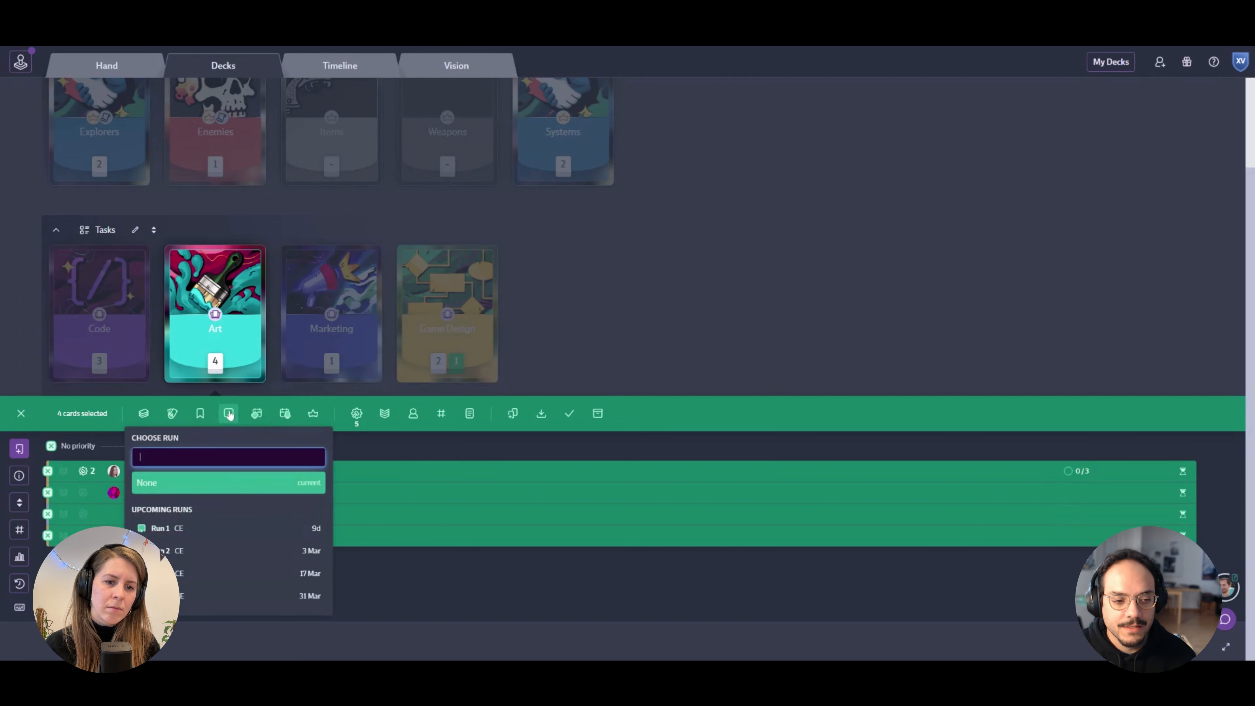
{"action": "left_click", "coordinate": [210, 527]}
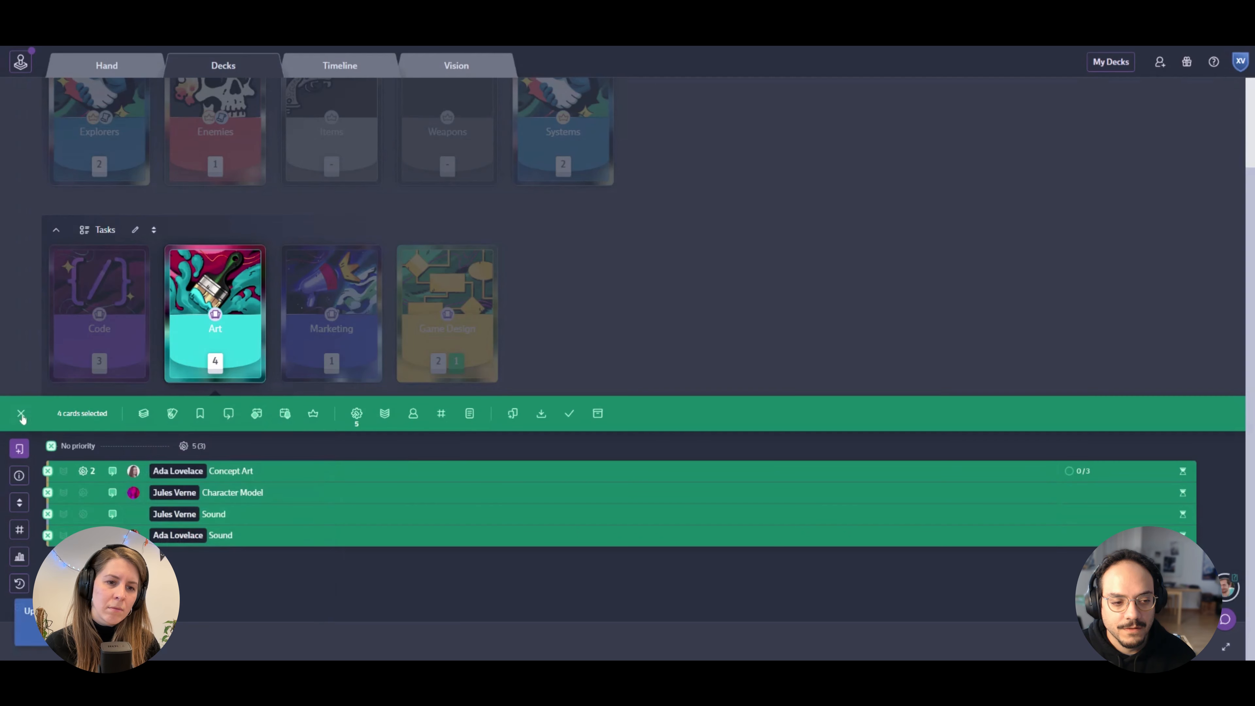
{"action": "left_click", "coordinate": [21, 413]}
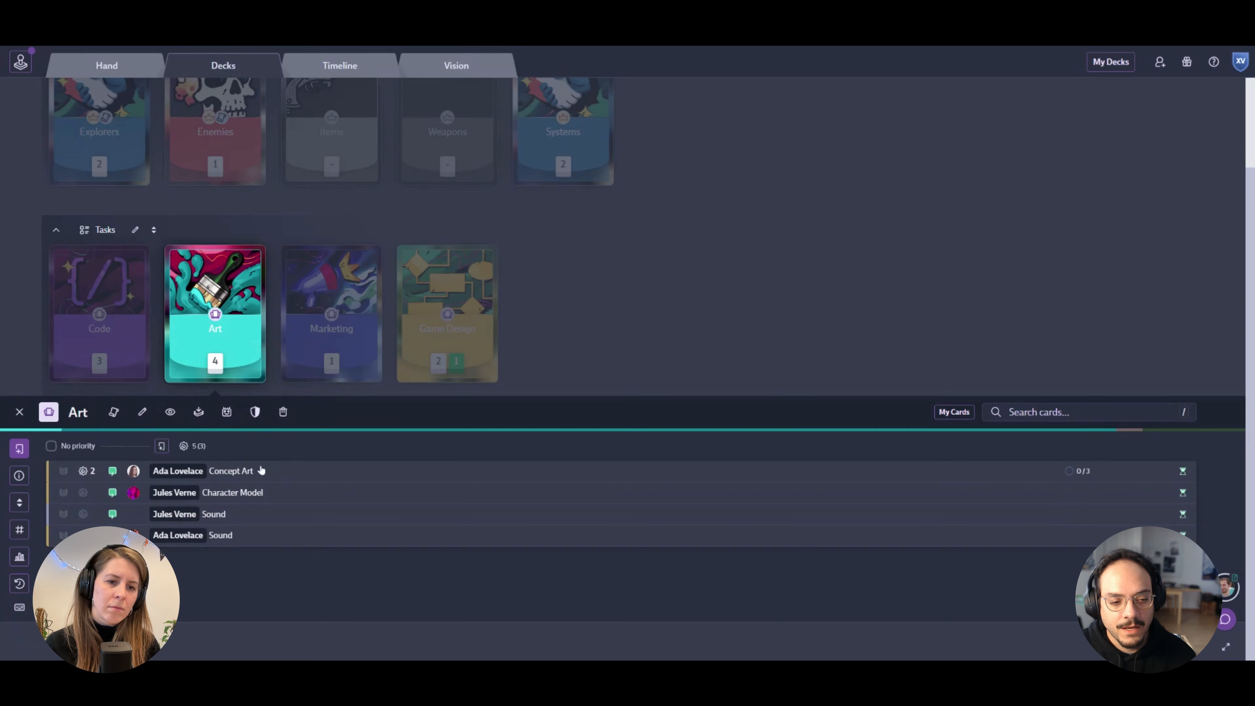
{"action": "left_click", "coordinate": [256, 471]}
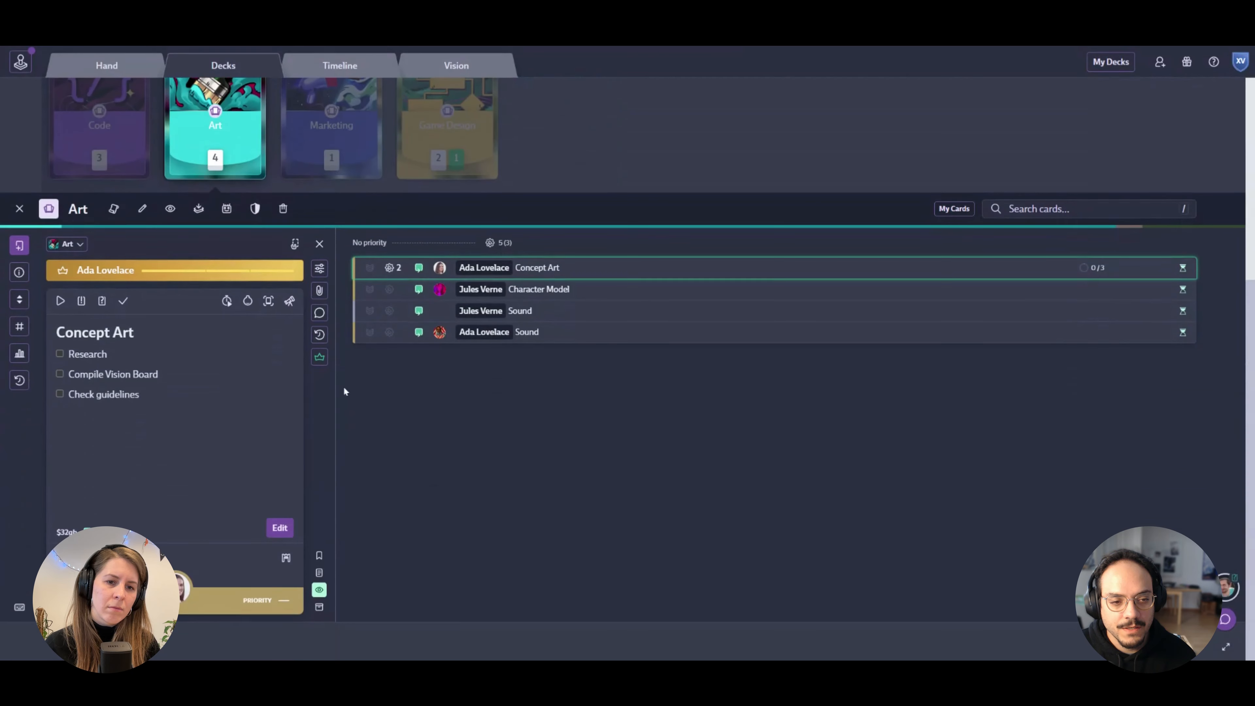
Step: Reassign Ada Lovelace's Concept Art card to CE Run 2 and close the run choices
{"action": "left_click", "coordinate": [319, 269]}
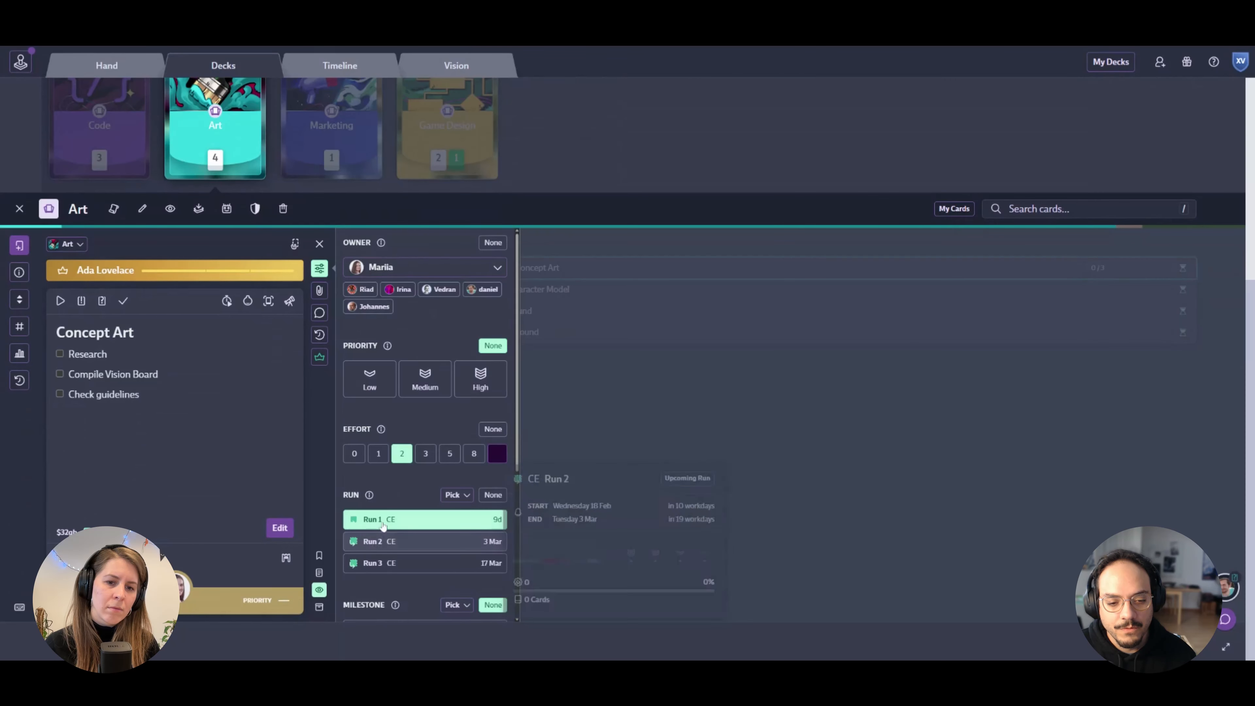
{"action": "left_click", "coordinate": [396, 544]}
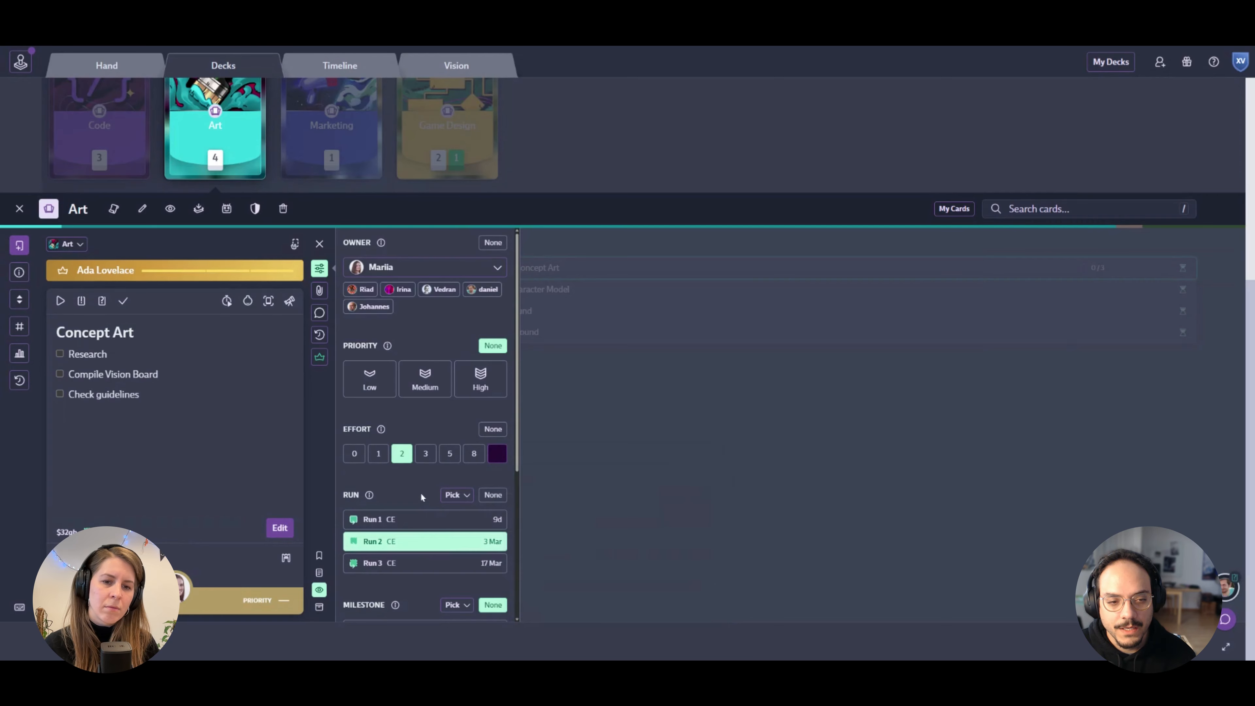
{"action": "left_click", "coordinate": [320, 268]}
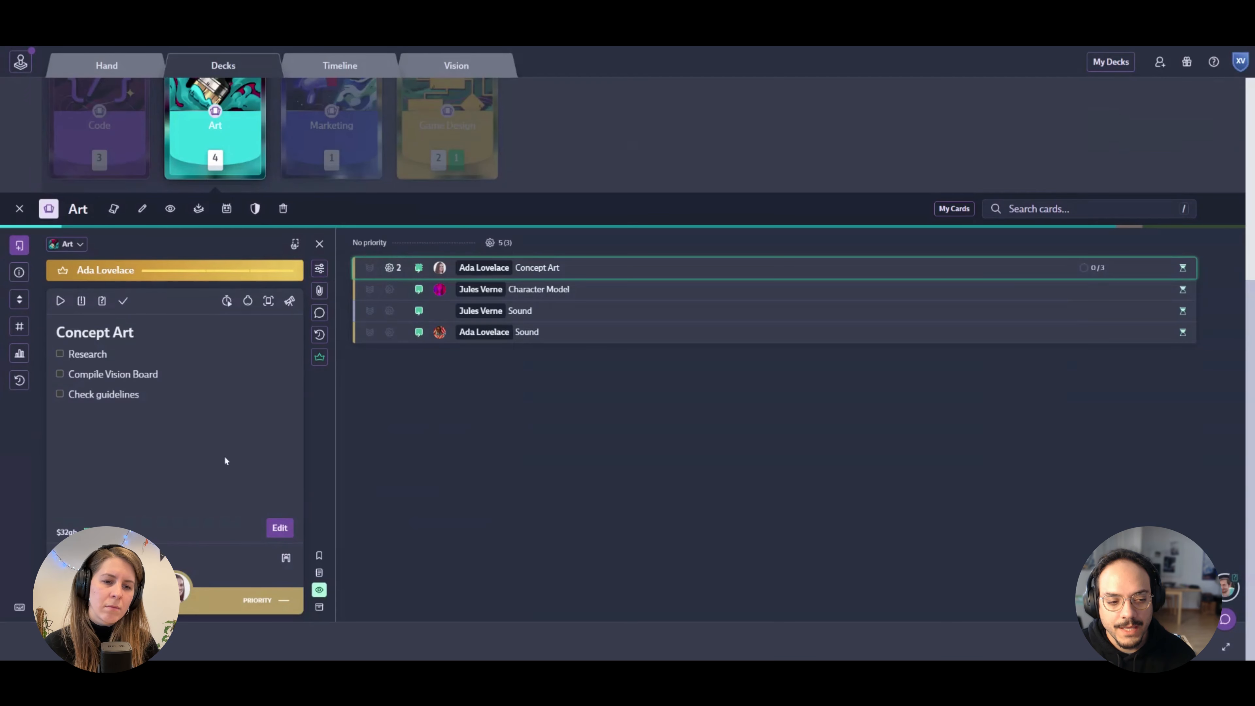
{"action": "left_click", "coordinate": [90, 534]}
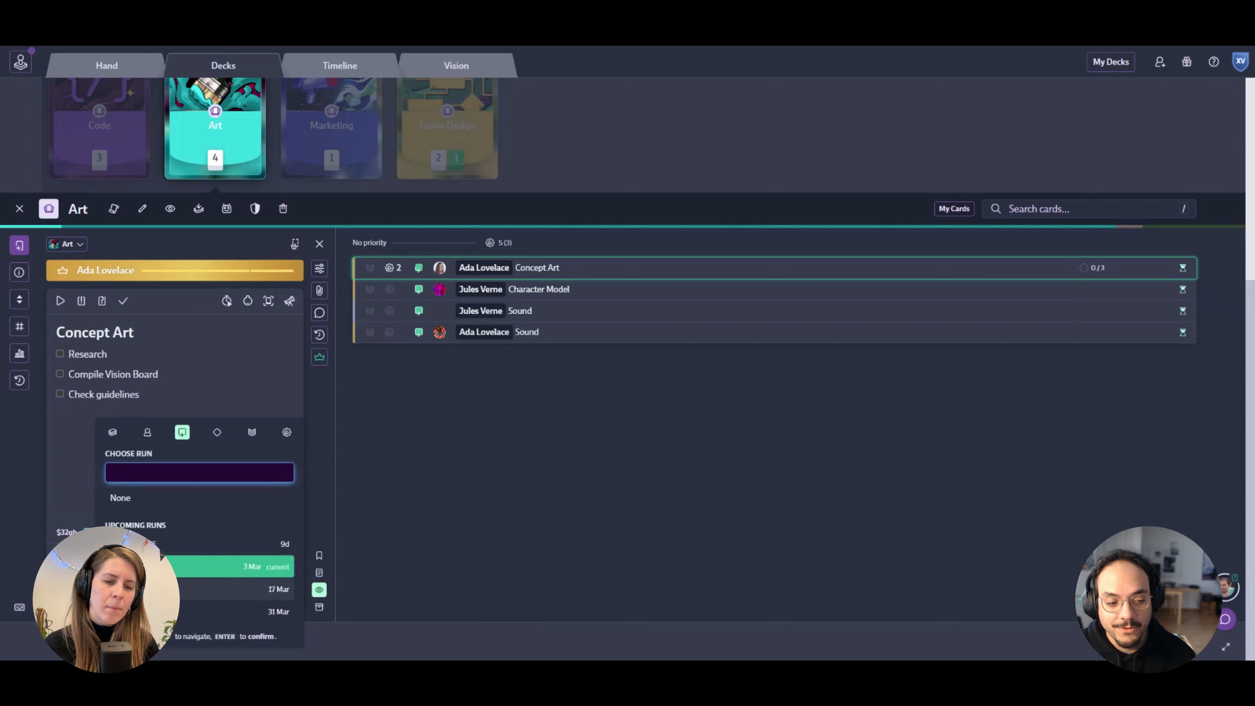
{"action": "key", "text": "Escape"}
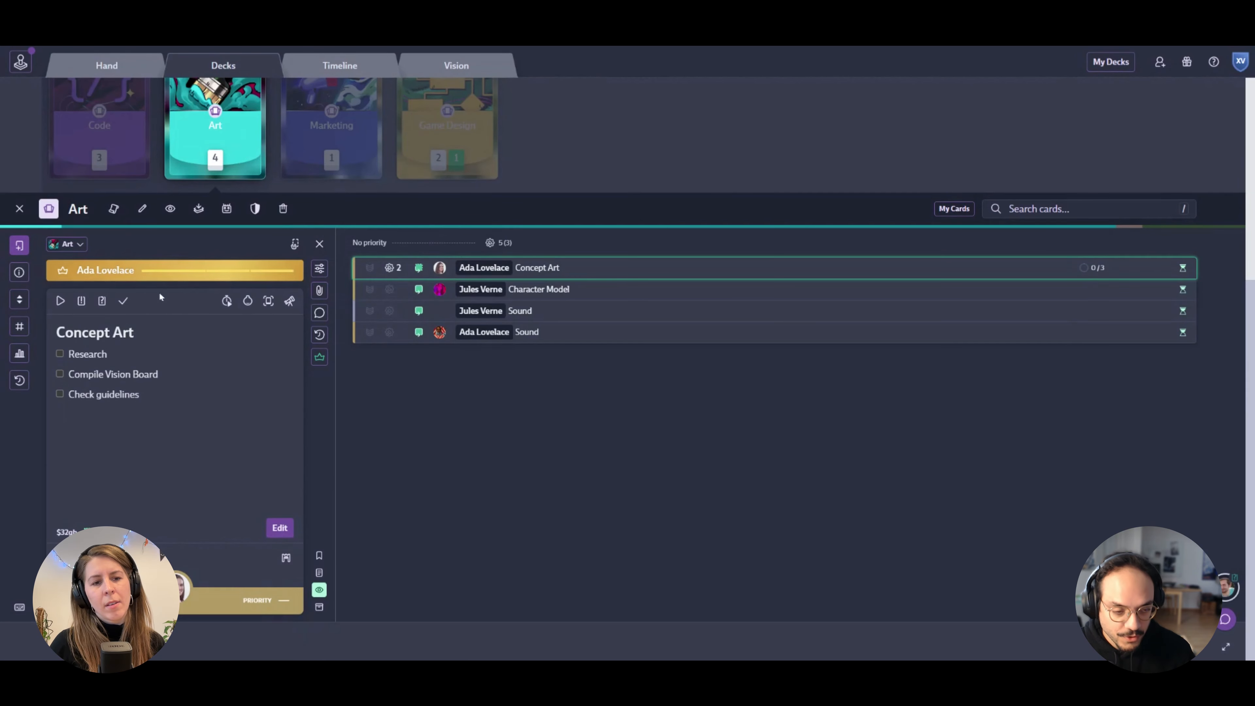
Step: Move Ada Lovelace's Concept Art card to the upcoming CE Run ending 31 Mar
{"action": "key", "text": "r"}
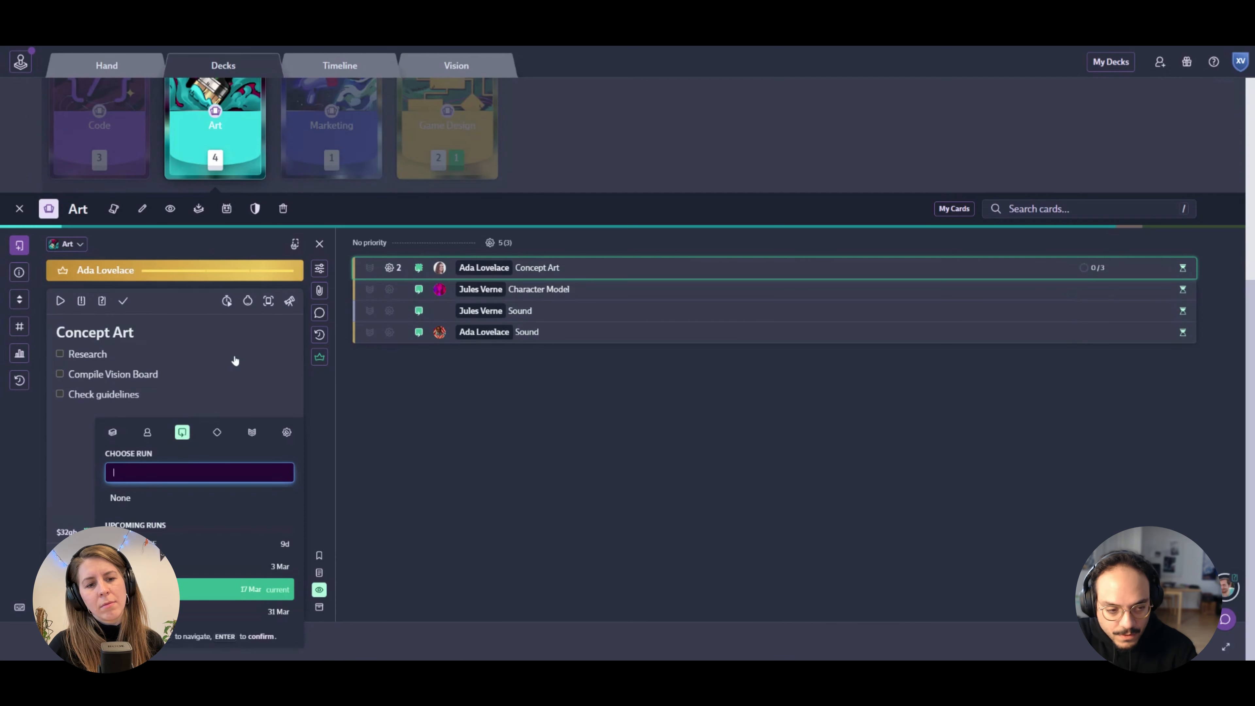
{"action": "key", "text": "Up"}
{"action": "key", "text": "Down"}
{"action": "key", "text": "Down"}
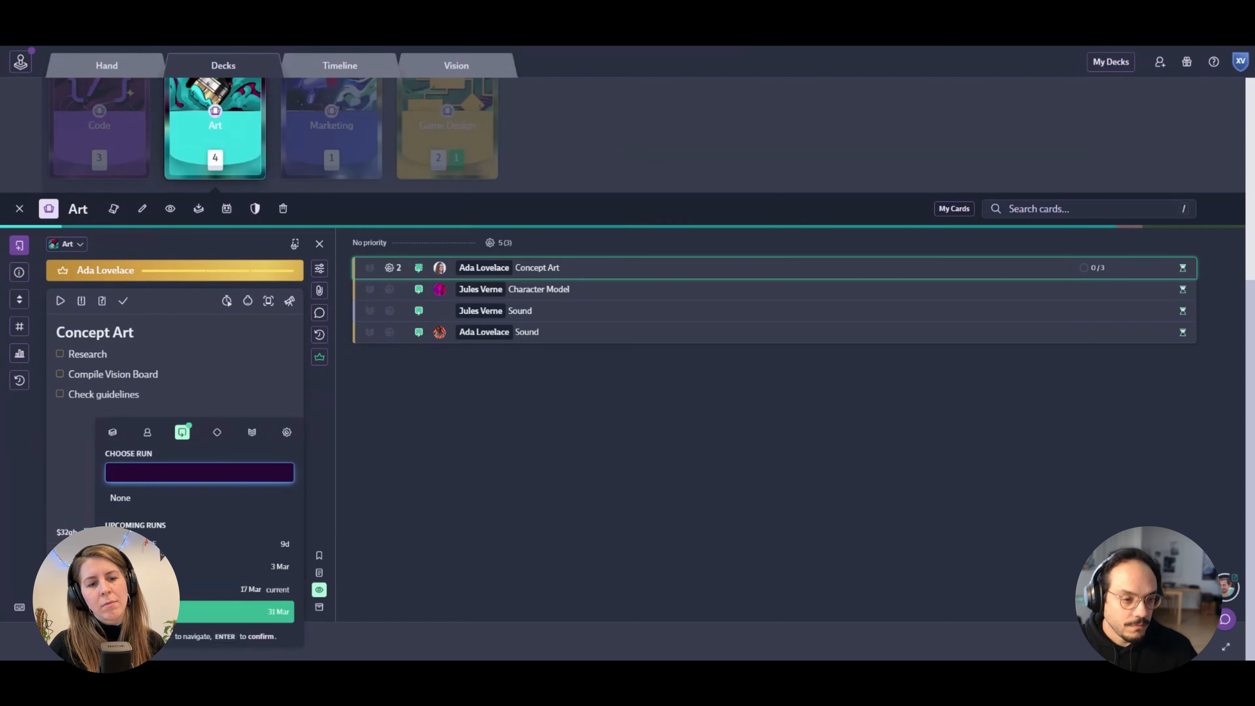
{"action": "key", "text": "Return"}
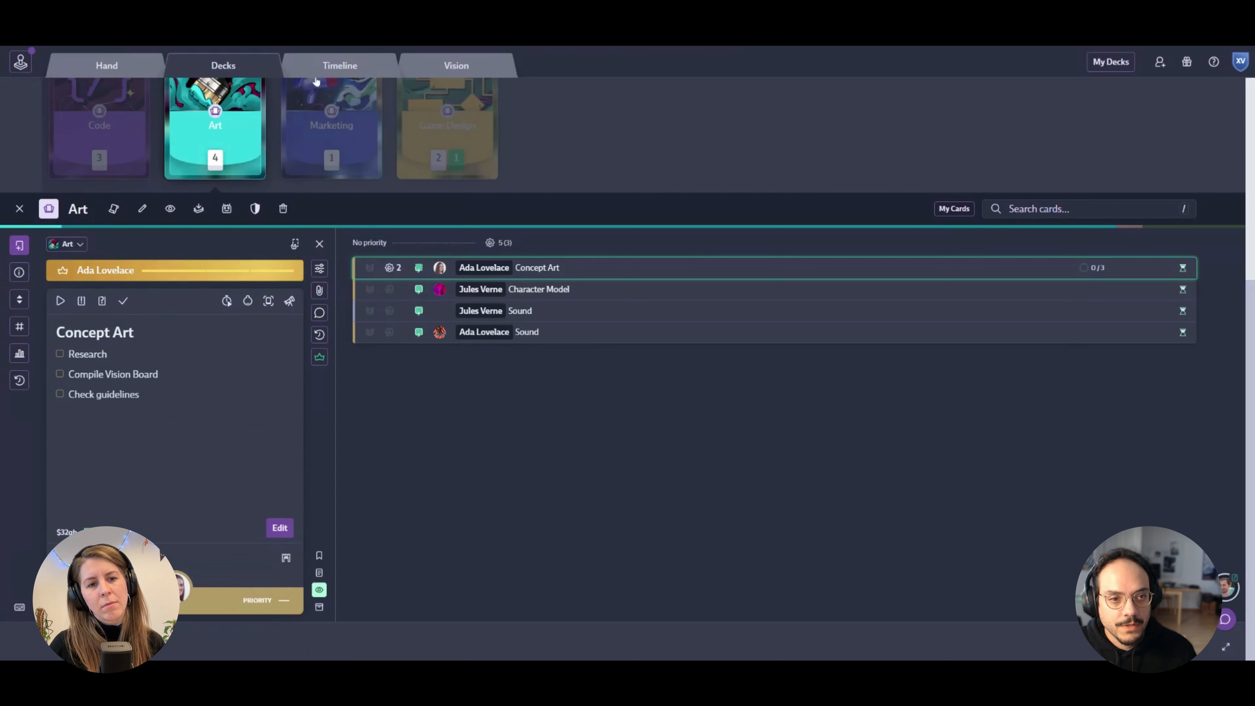
Step: View the Alpha milestone's cards on the timeline, followed by the cards assigned to CE Run 1
{"action": "left_click", "coordinate": [339, 65]}
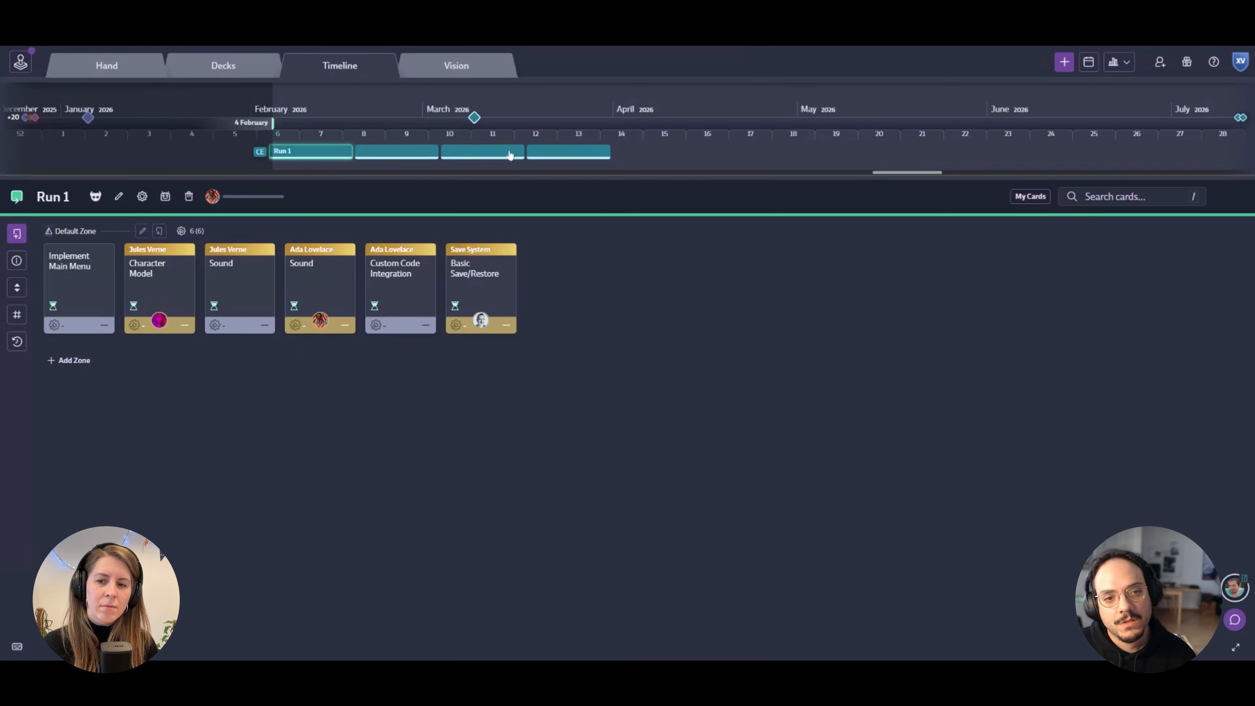
{"action": "left_click", "coordinate": [475, 118]}
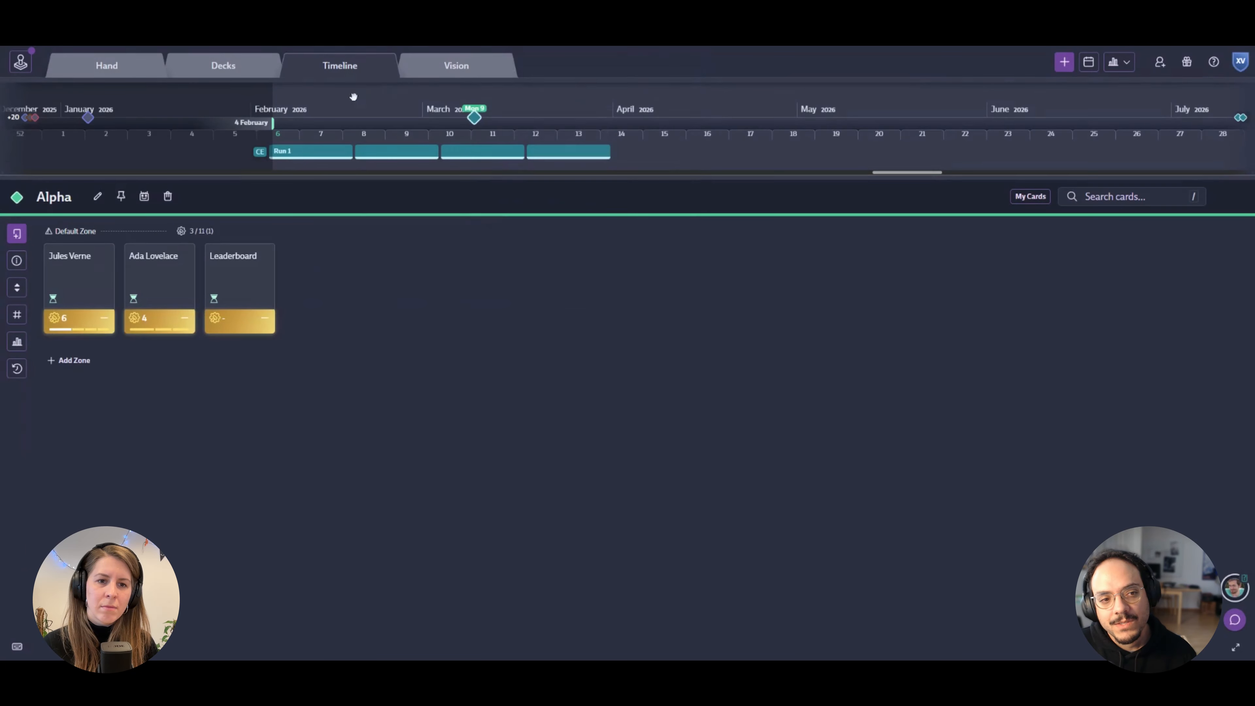
{"action": "left_click", "coordinate": [341, 152]}
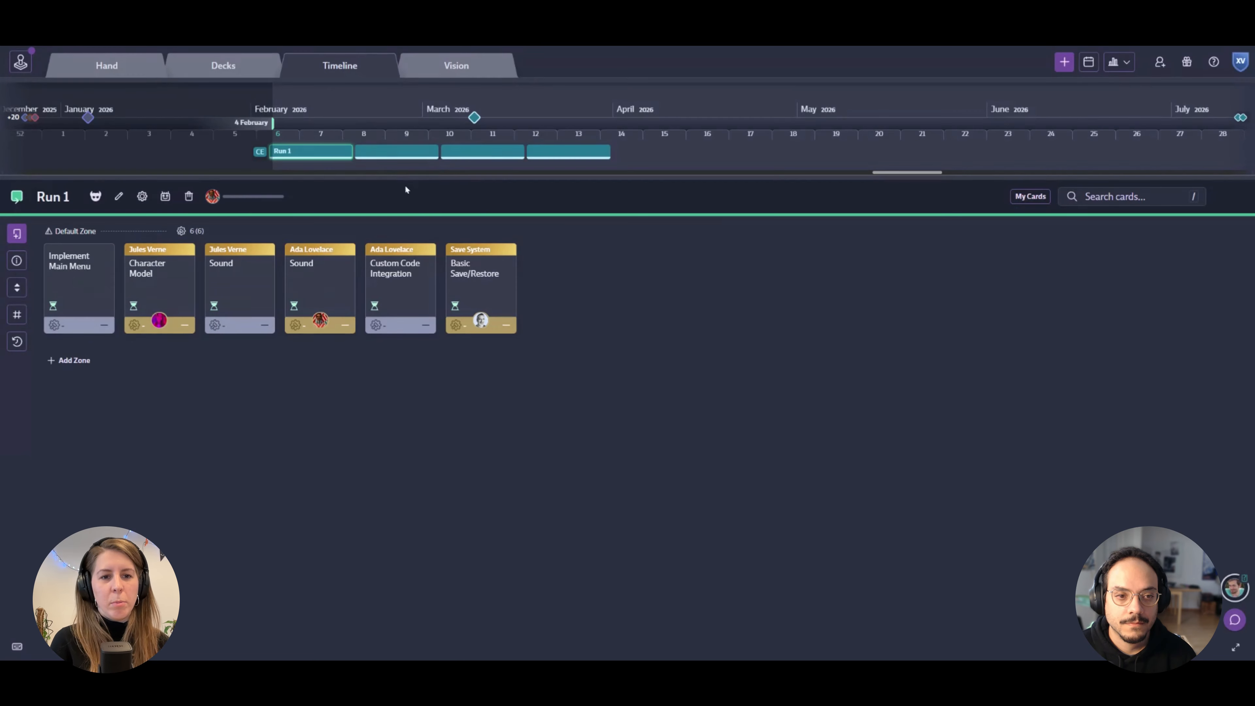
{"action": "mouse_move", "coordinate": [344, 158]}
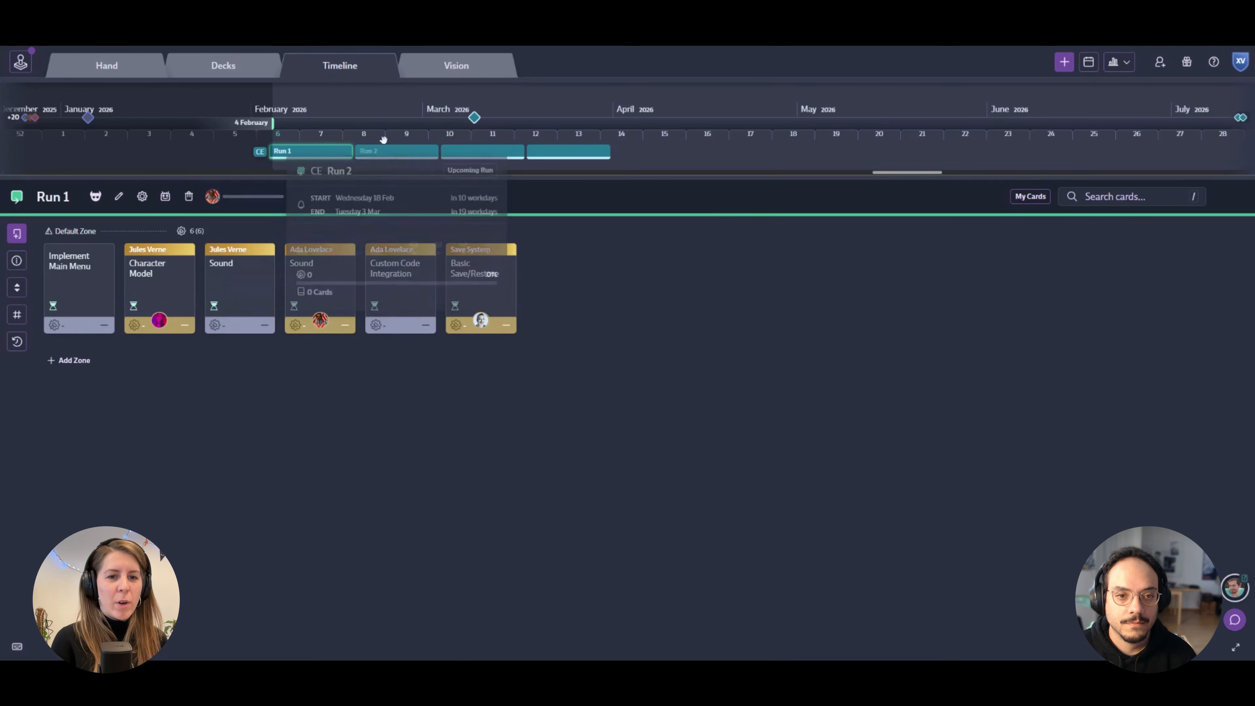
{"action": "mouse_move", "coordinate": [473, 120]}
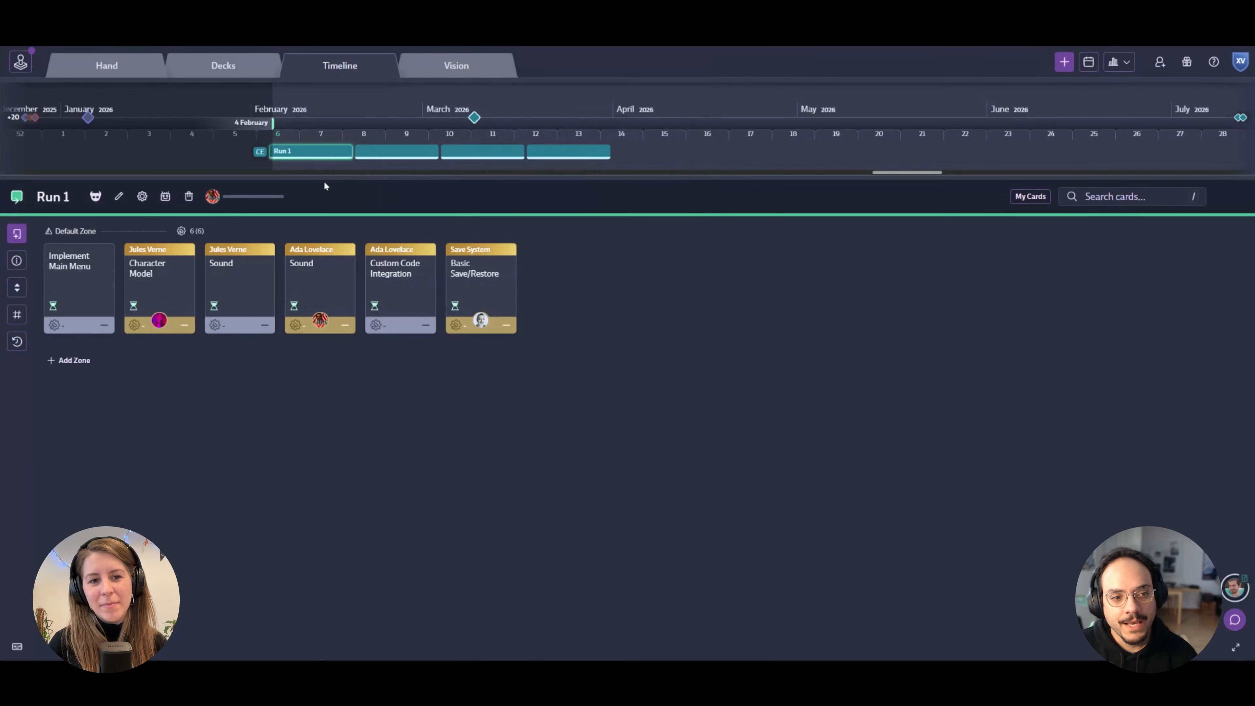
Step: Show Run 1's details beside its cards and make the details area slightly narrower
{"action": "left_click", "coordinate": [17, 265]}
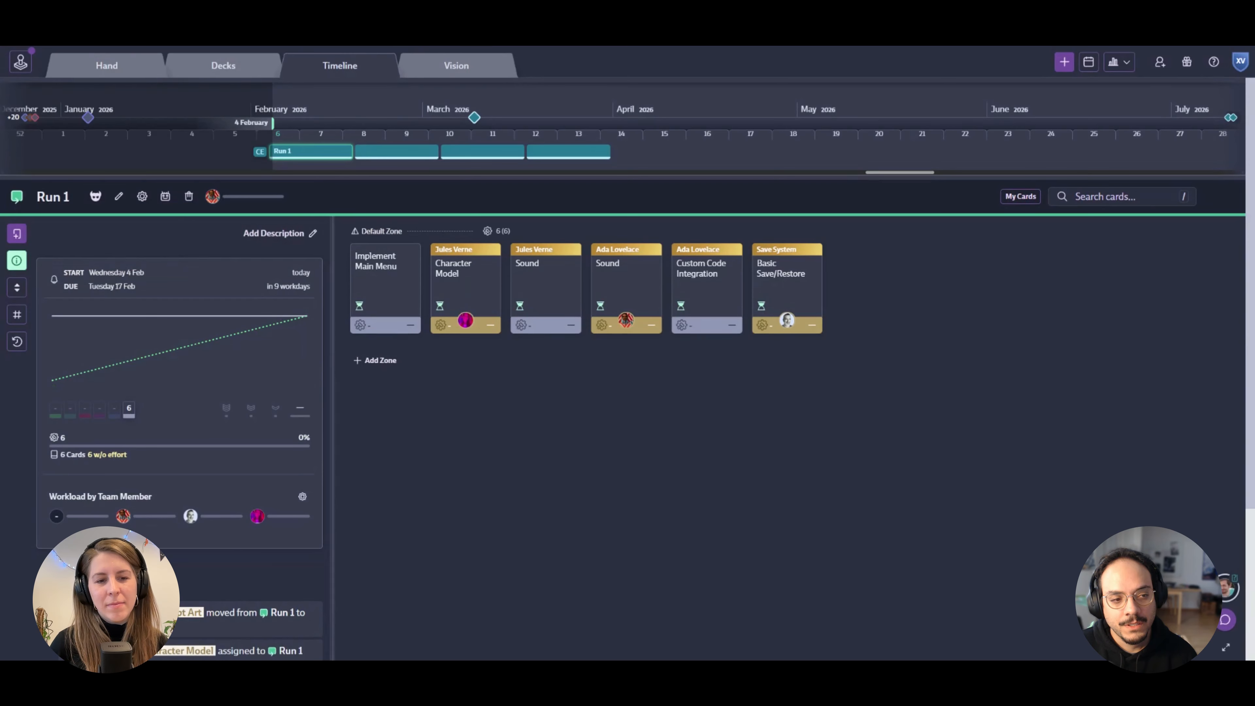
{"action": "left_click_drag", "start_coordinate": [332, 360], "coordinate": [320, 360]}
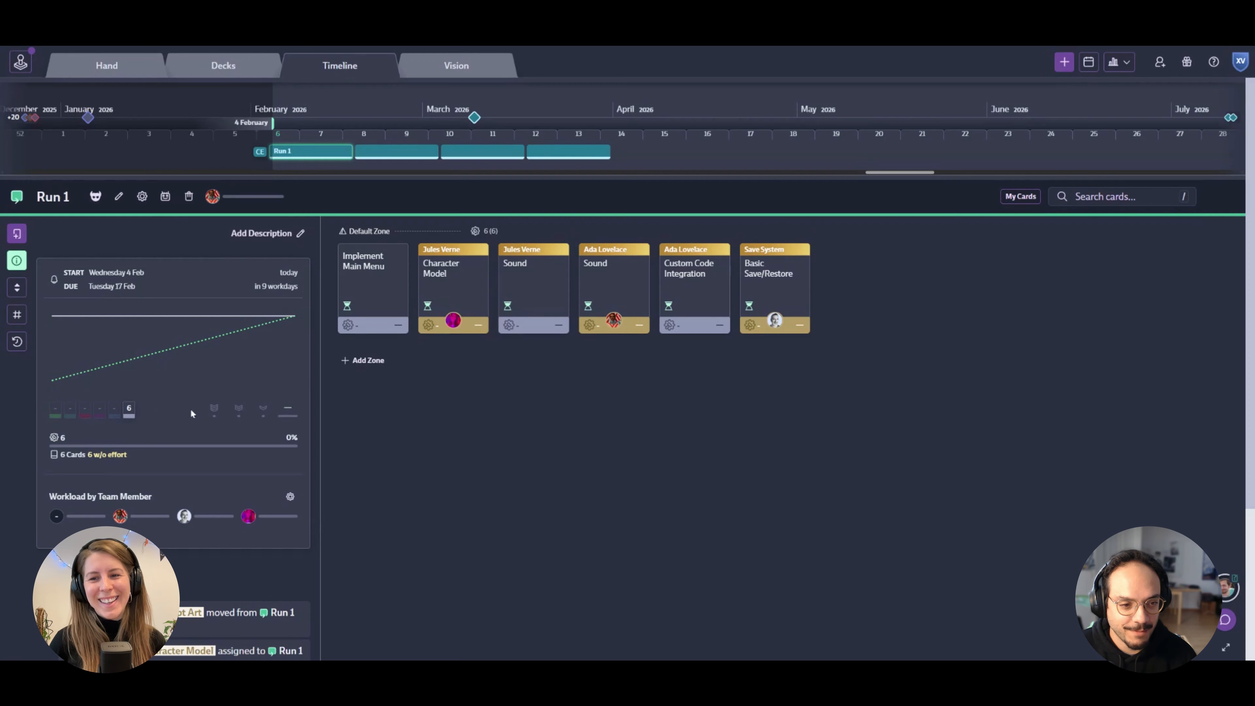
{"action": "scroll", "coordinate": [190, 409], "scroll_direction": "down", "scroll_amount": 1}
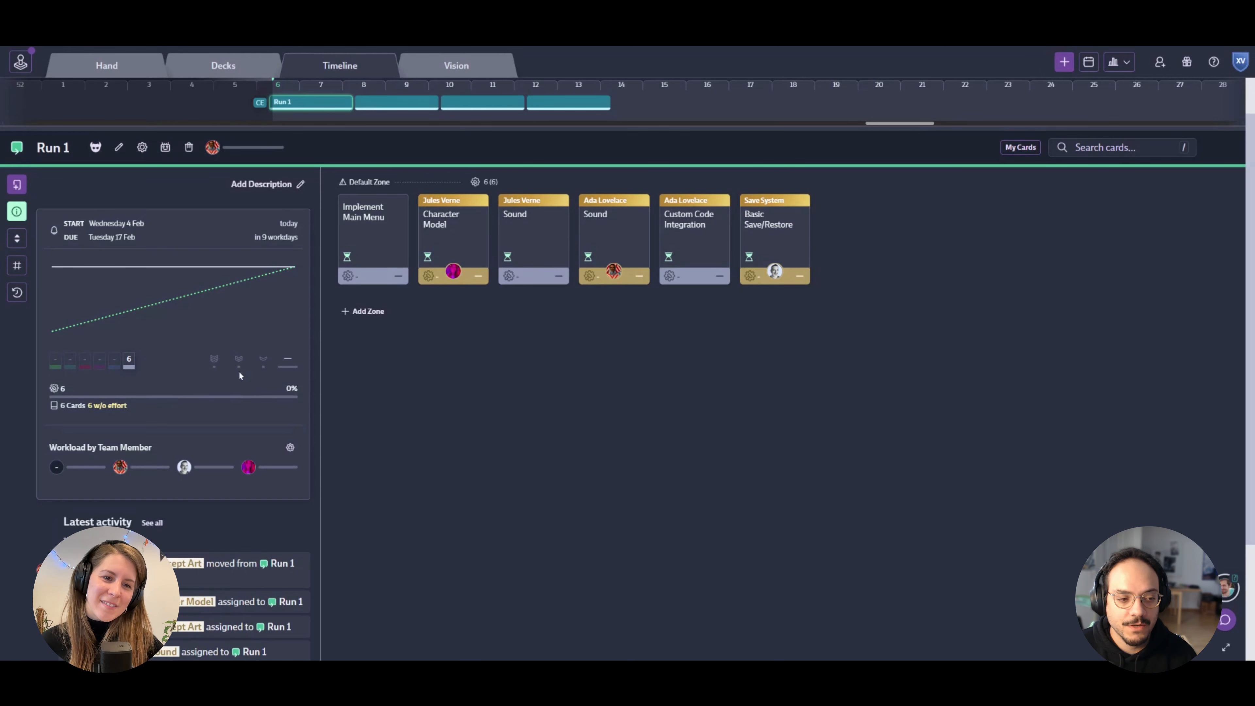
{"action": "scroll", "coordinate": [244, 388], "scroll_direction": "down", "scroll_amount": 1}
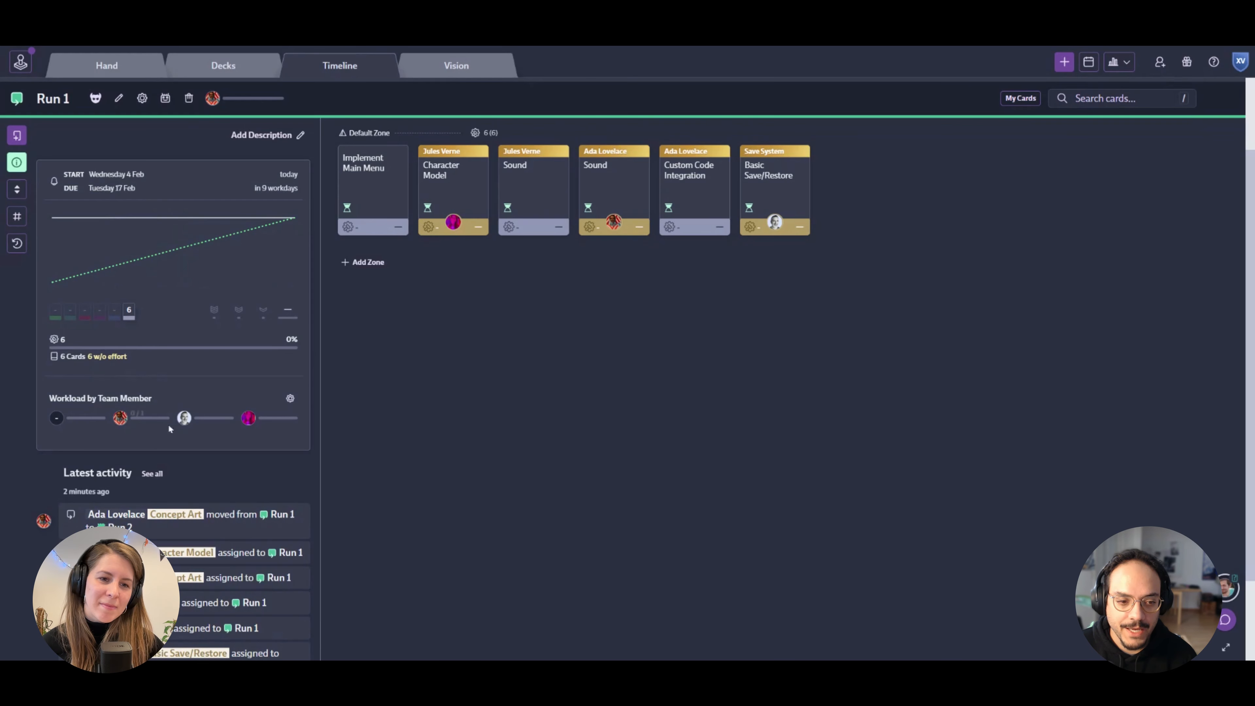
Step: Set the Run 1 workload capacity to 3 for each of the three team members and save the capacities
{"action": "left_click", "coordinate": [290, 398]}
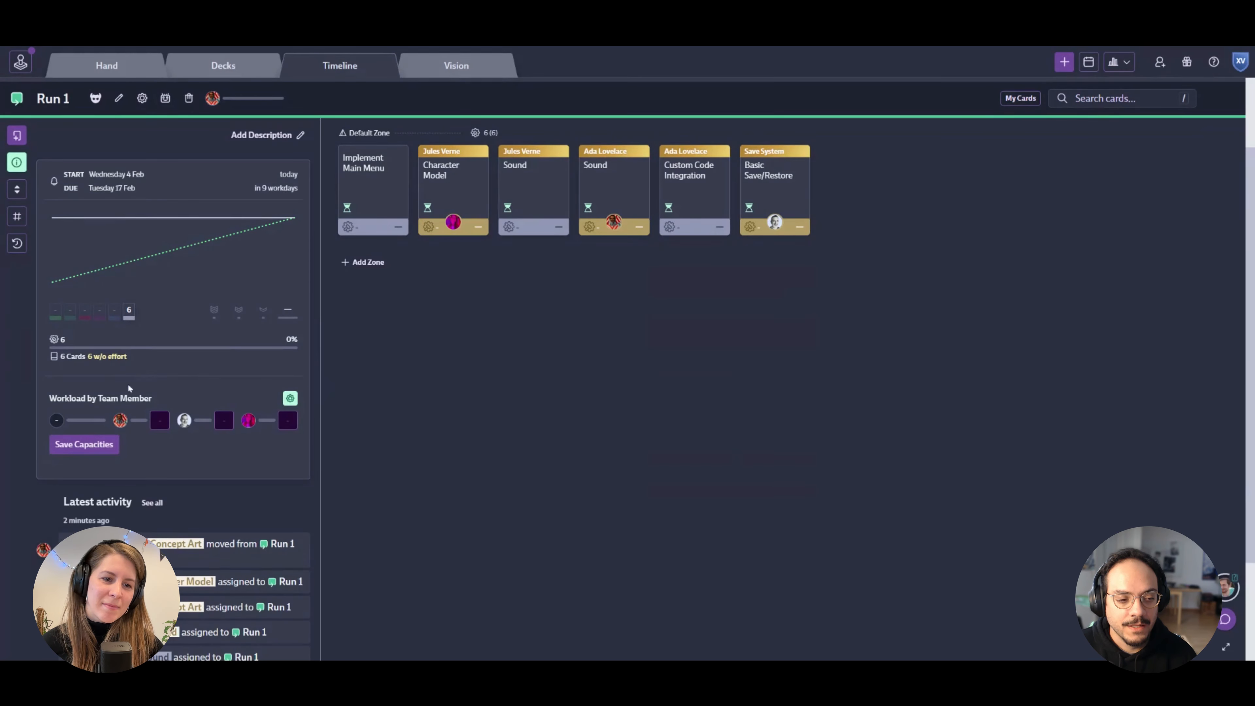
{"action": "left_click", "coordinate": [160, 421]}
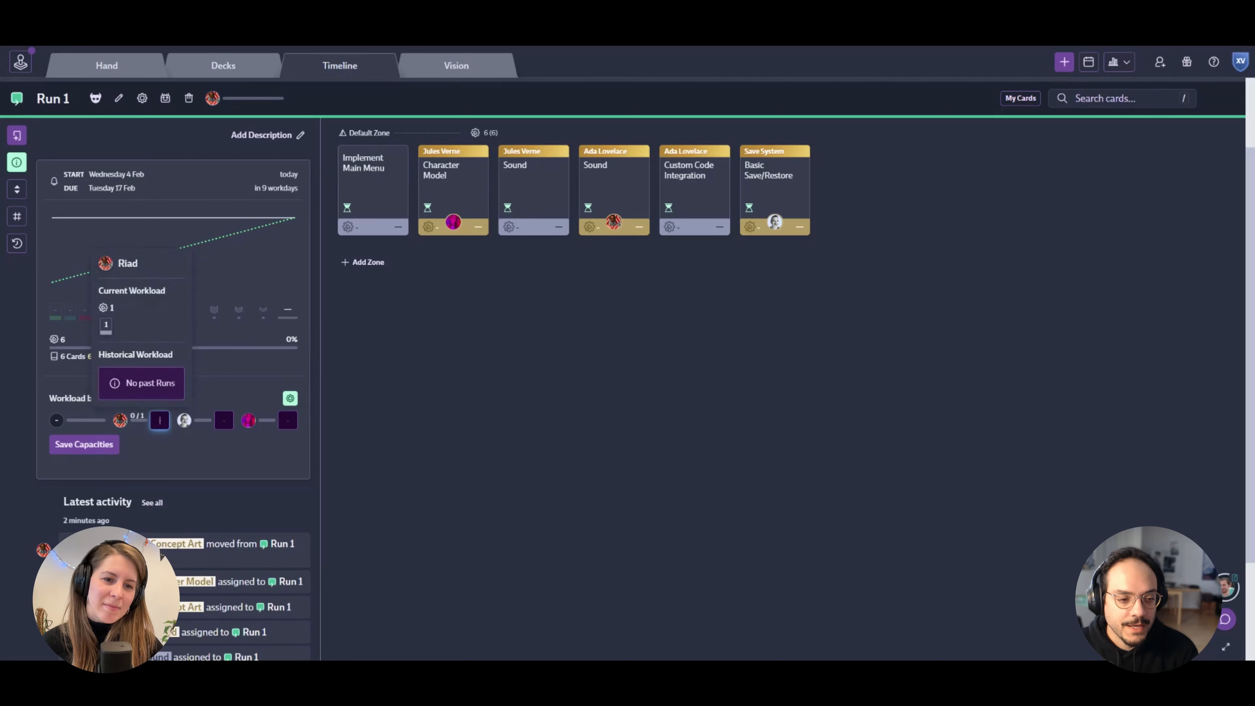
{"action": "type", "text": "3"}
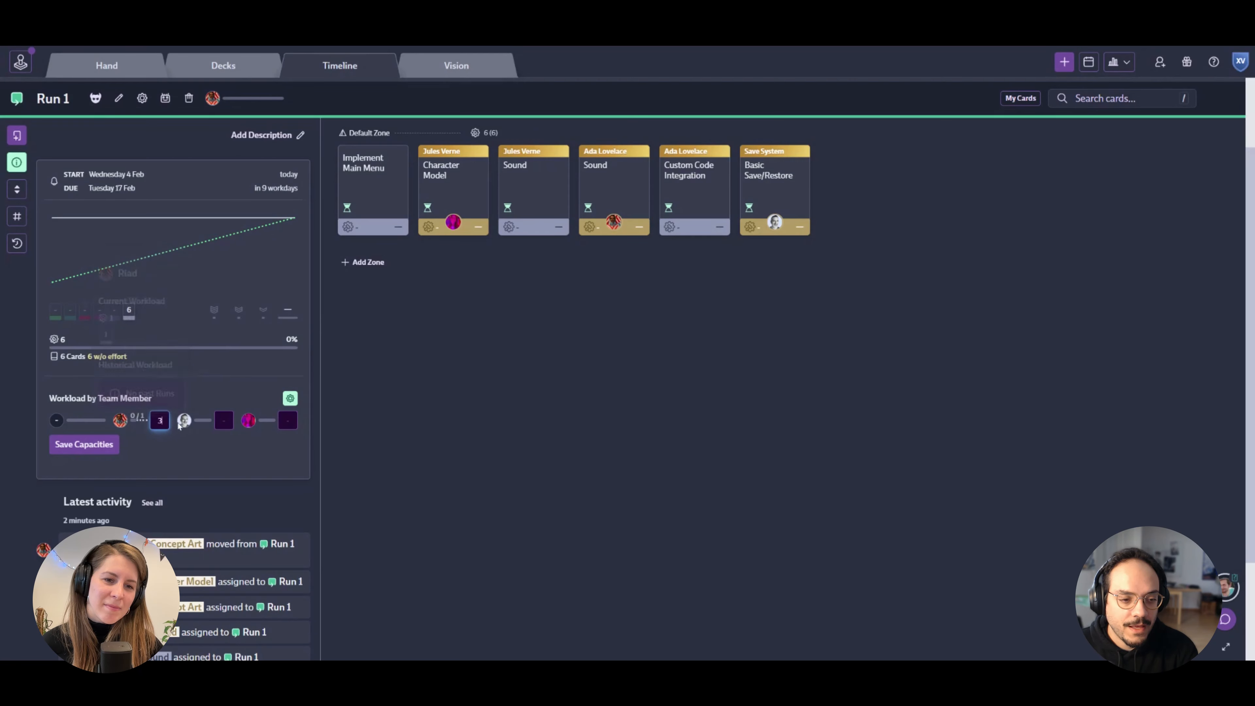
{"action": "left_click", "coordinate": [224, 420]}
{"action": "type", "text": "3"}
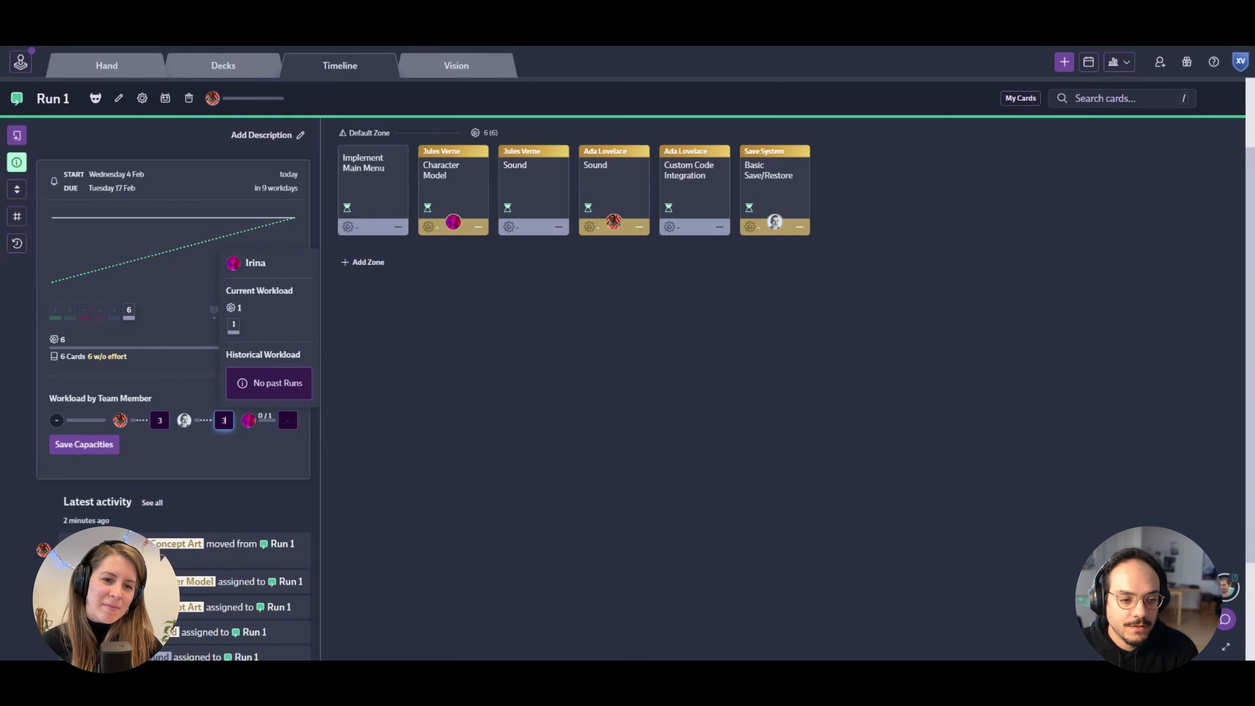
{"action": "key", "text": "Tab"}
{"action": "type", "text": "3"}
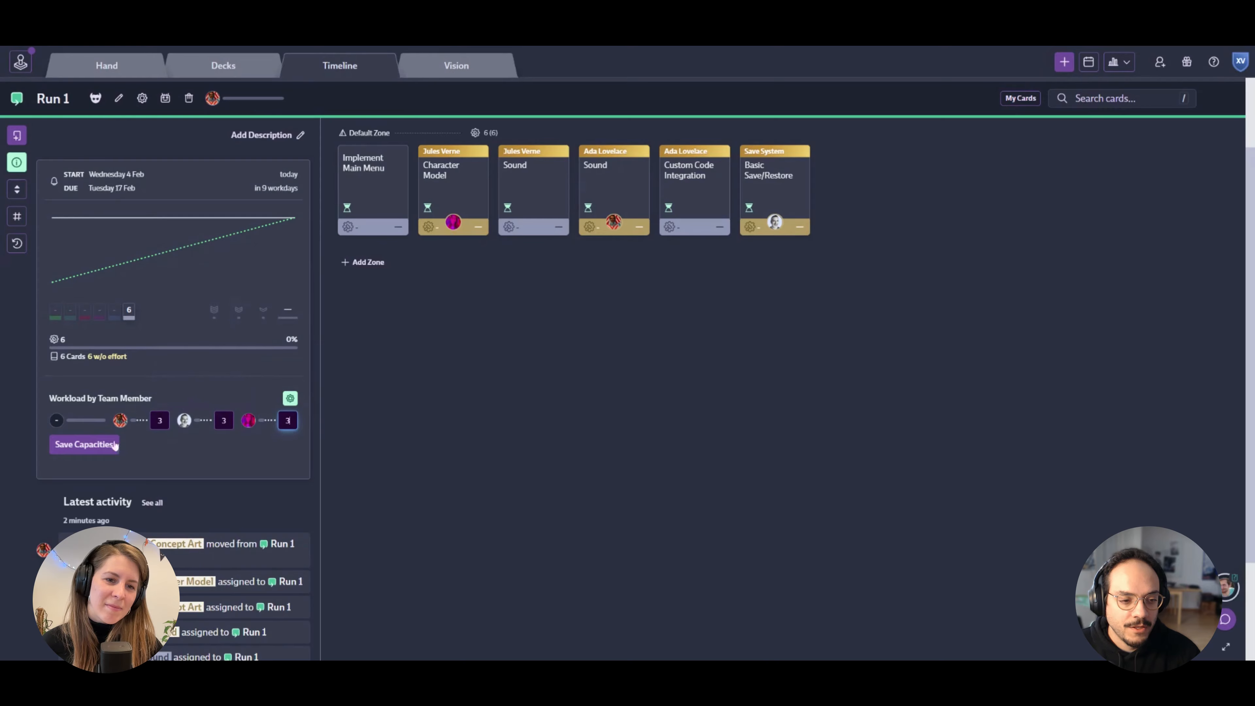
{"action": "left_click", "coordinate": [84, 444]}
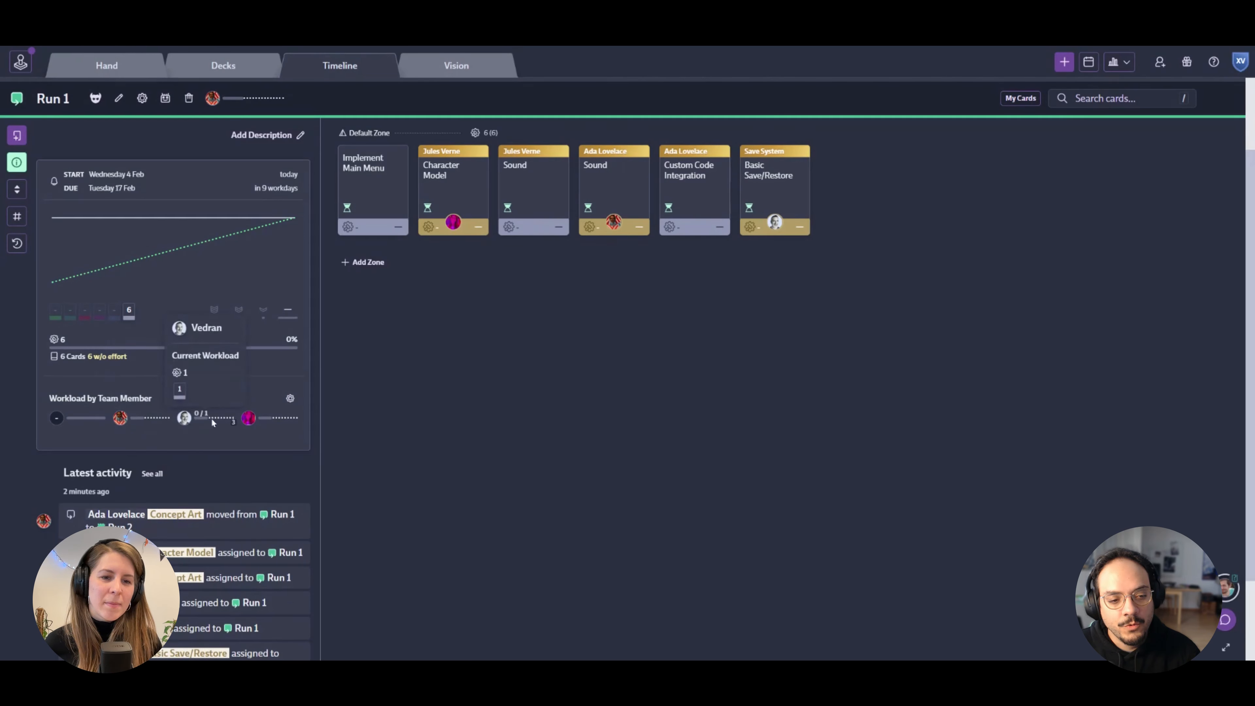
{"action": "mouse_move", "coordinate": [274, 421]}
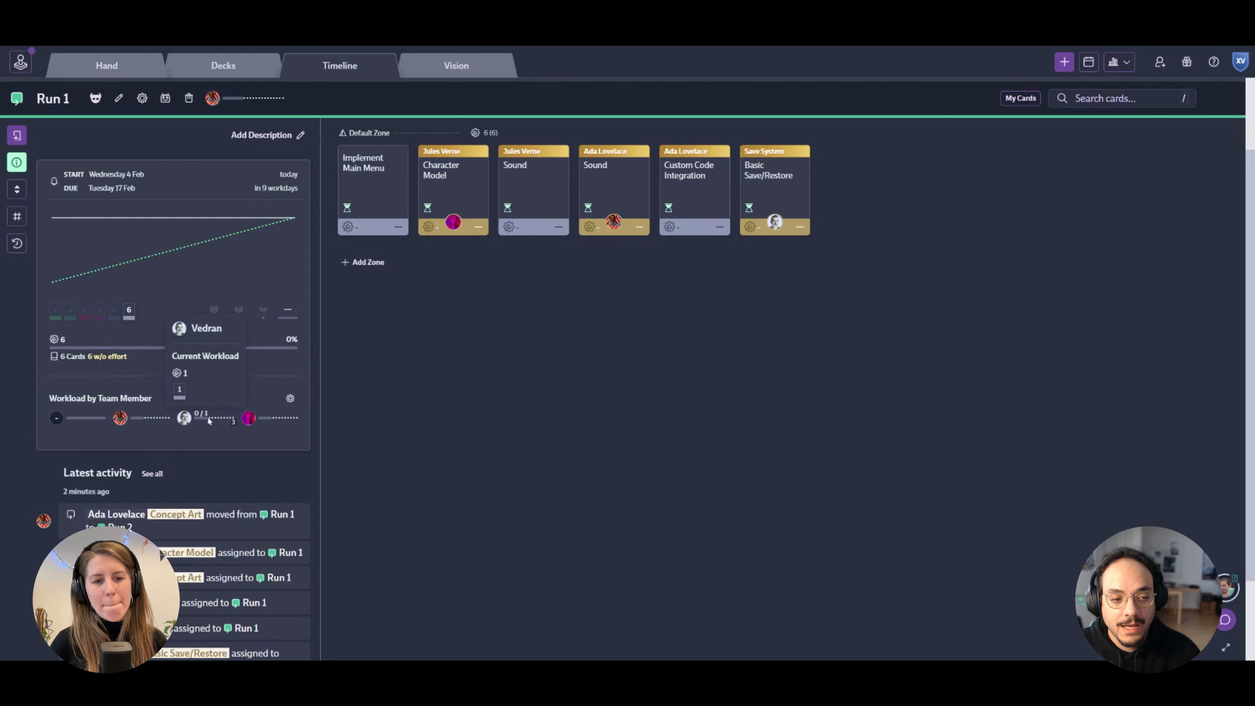
{"action": "mouse_move", "coordinate": [148, 419]}
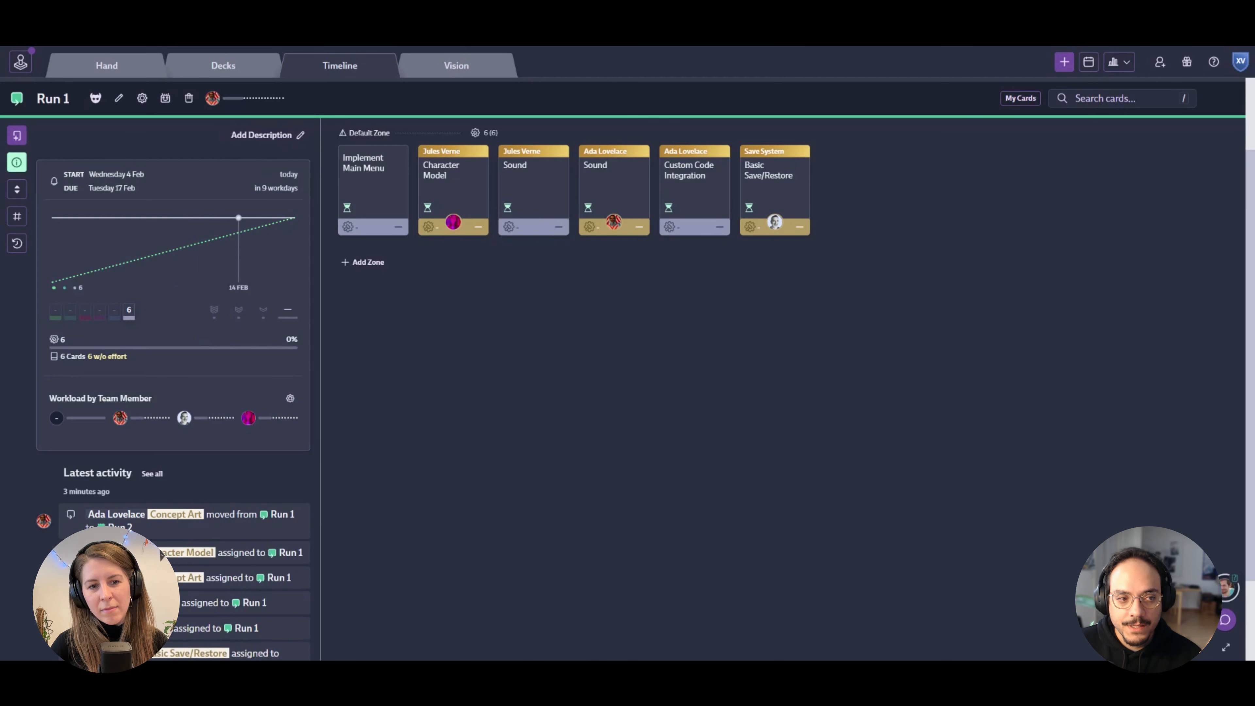
Step: Add the description "We're starting a new game!" to Run 1 and save it
{"action": "left_click", "coordinate": [266, 135]}
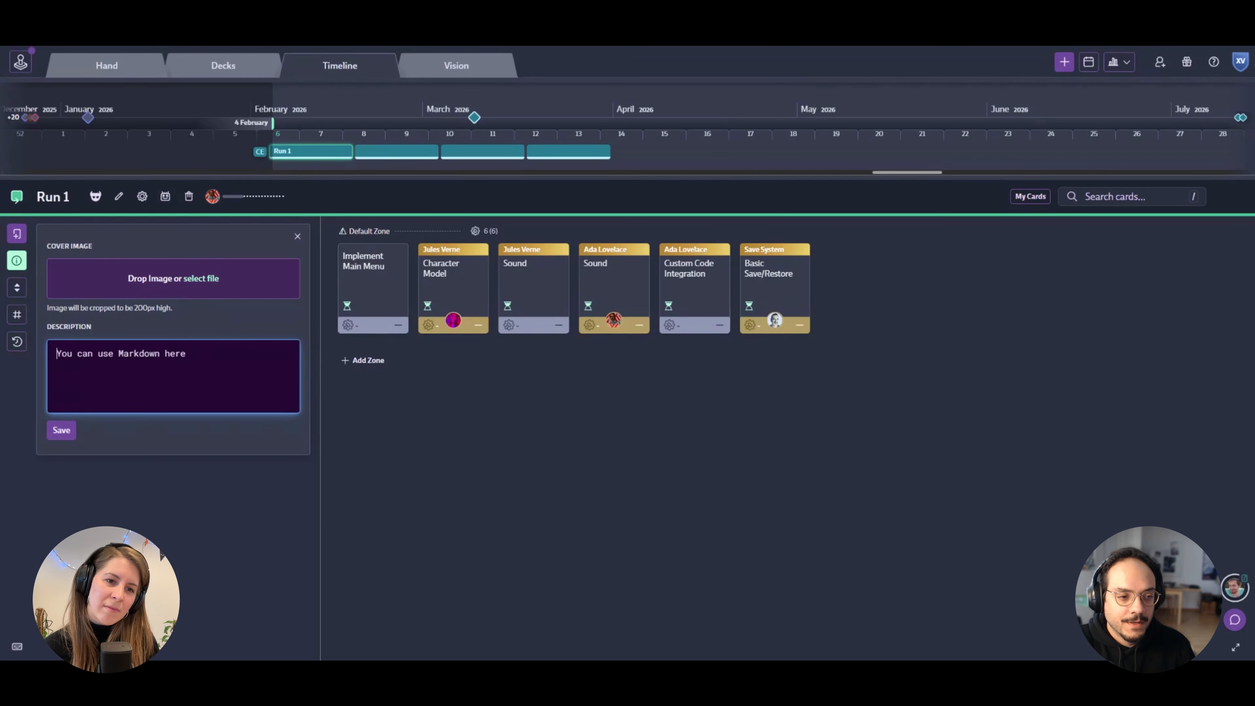
{"action": "type", "text": "We're sta"}
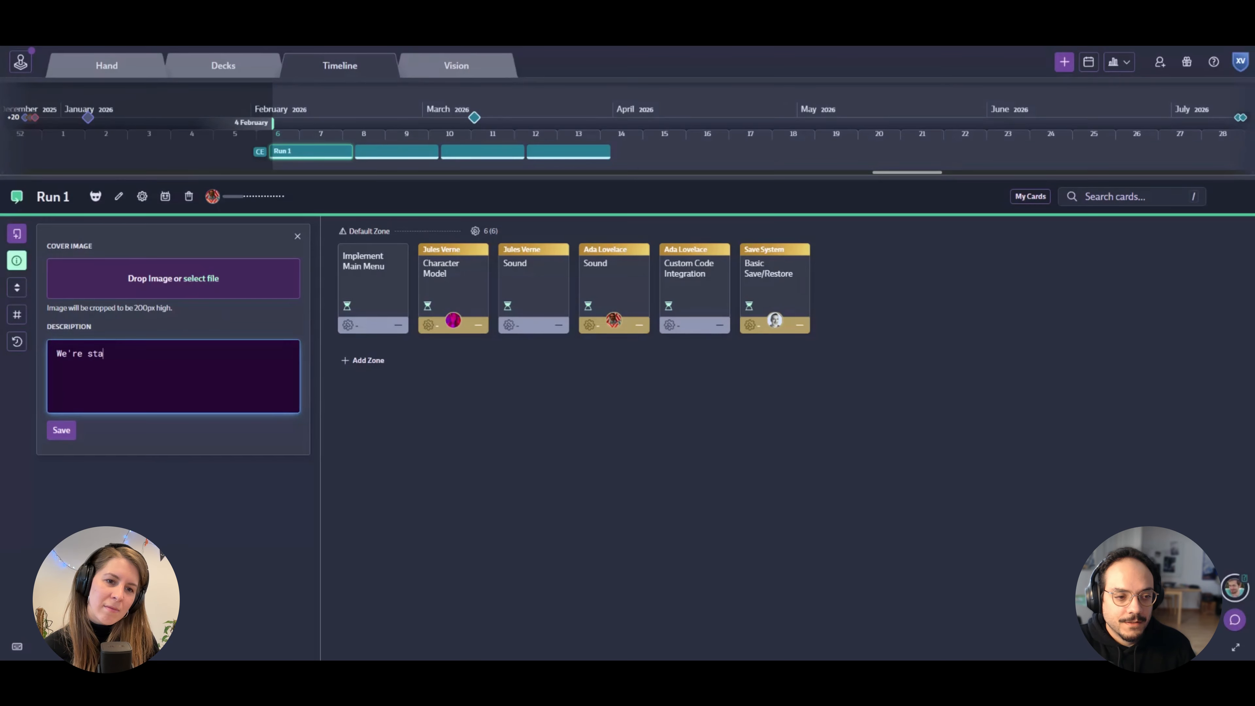
{"action": "type", "text": "rting a new game"}
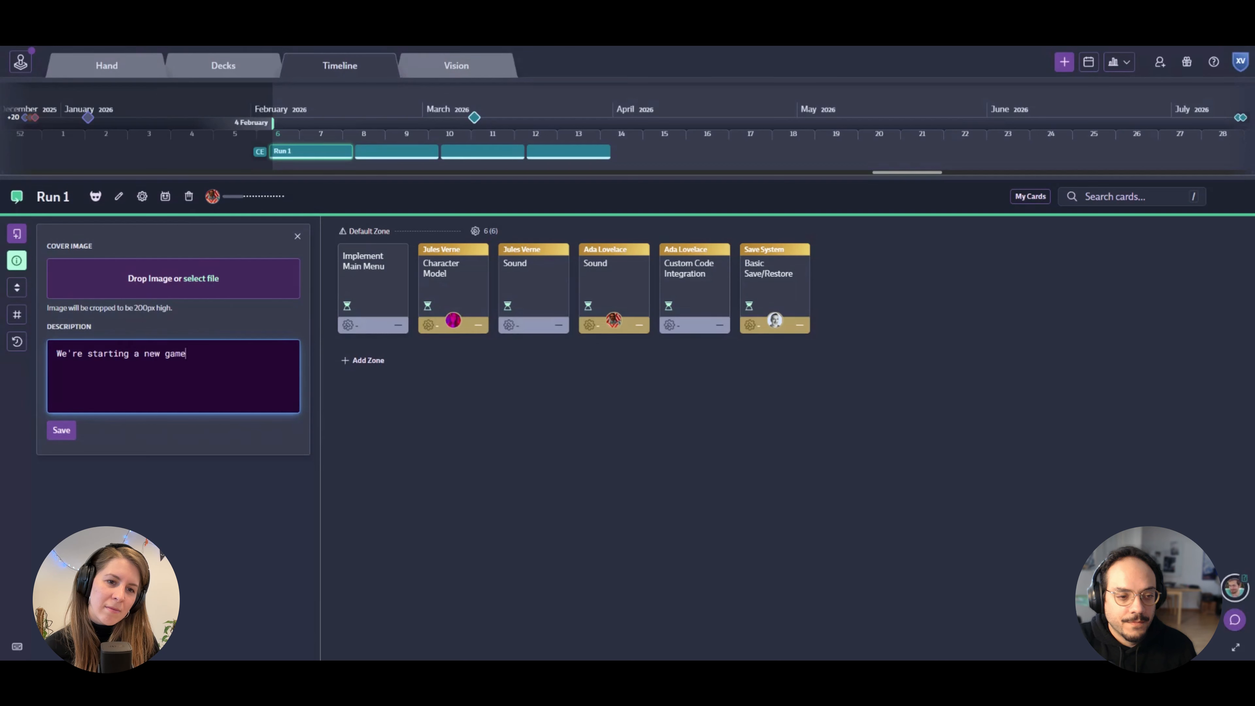
{"action": "type", "text": "!"}
{"action": "left_click", "coordinate": [63, 429]}
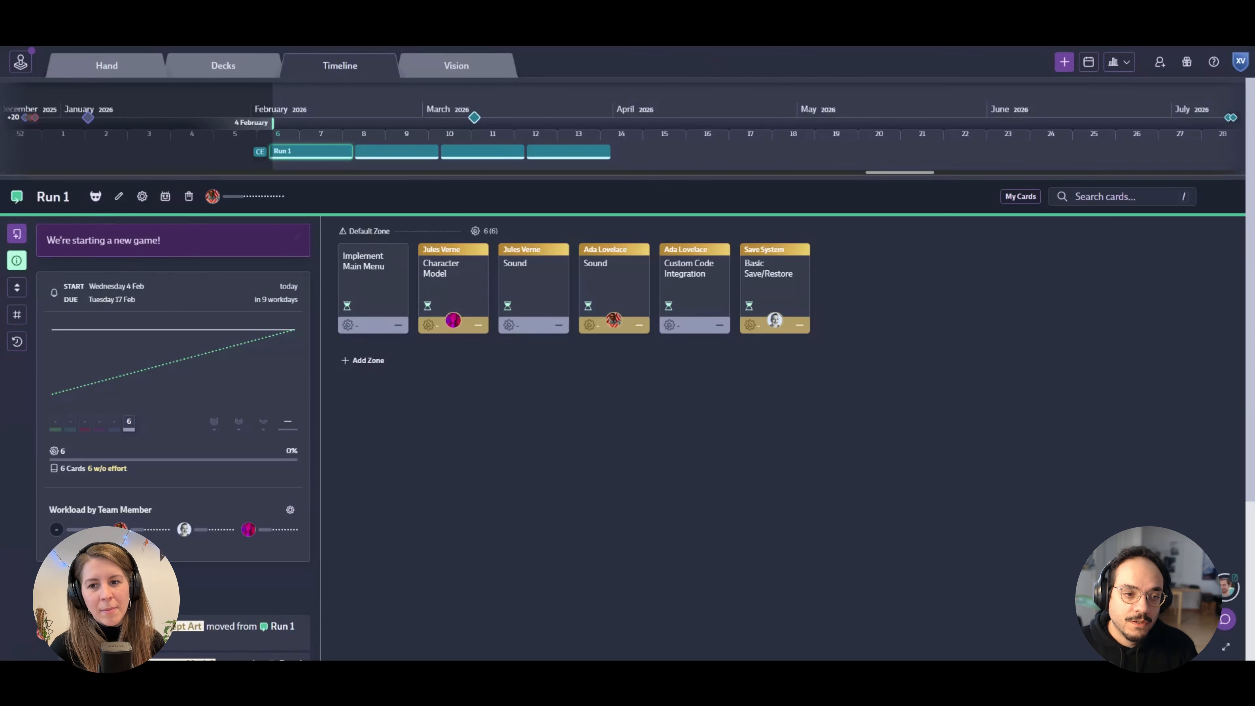
Step: Add a second paragraph, "Lets focus on Jules Verne and Ada Lovelace.", to Run 1's description and save it
{"action": "left_click", "coordinate": [298, 238]}
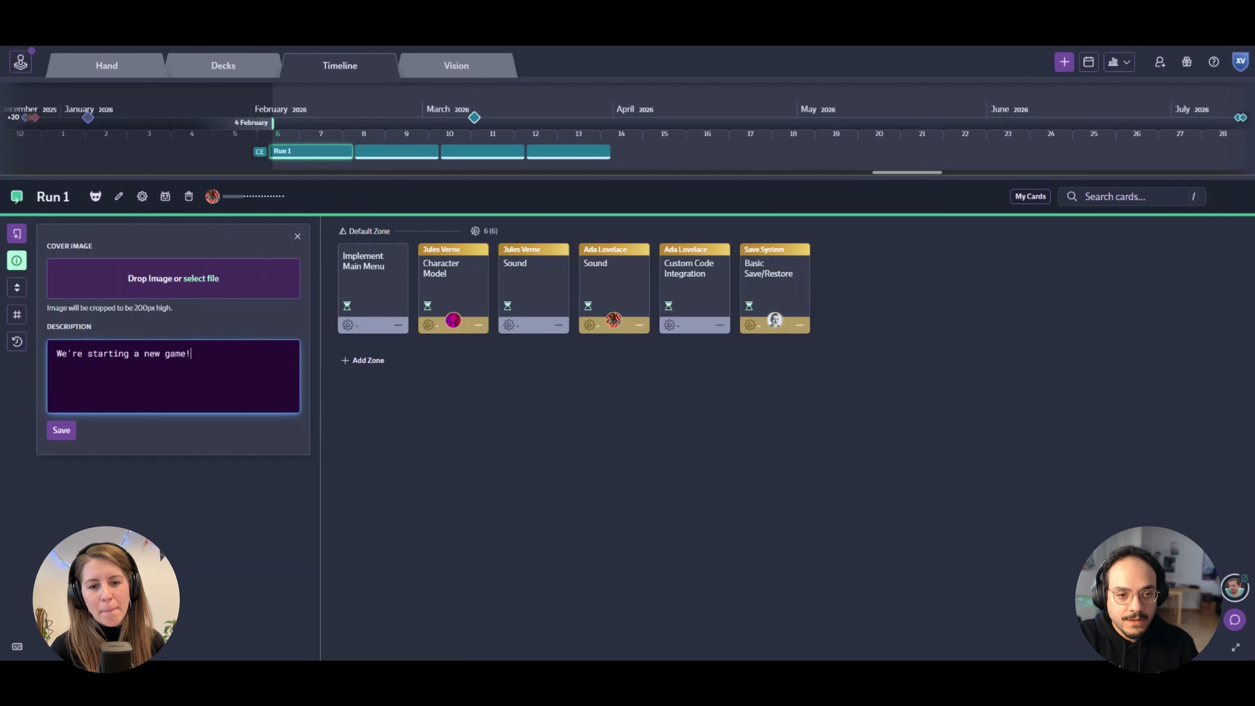
{"action": "key", "text": "Return"}
{"action": "key", "text": "Return"}
{"action": "type", "text": "Le"}
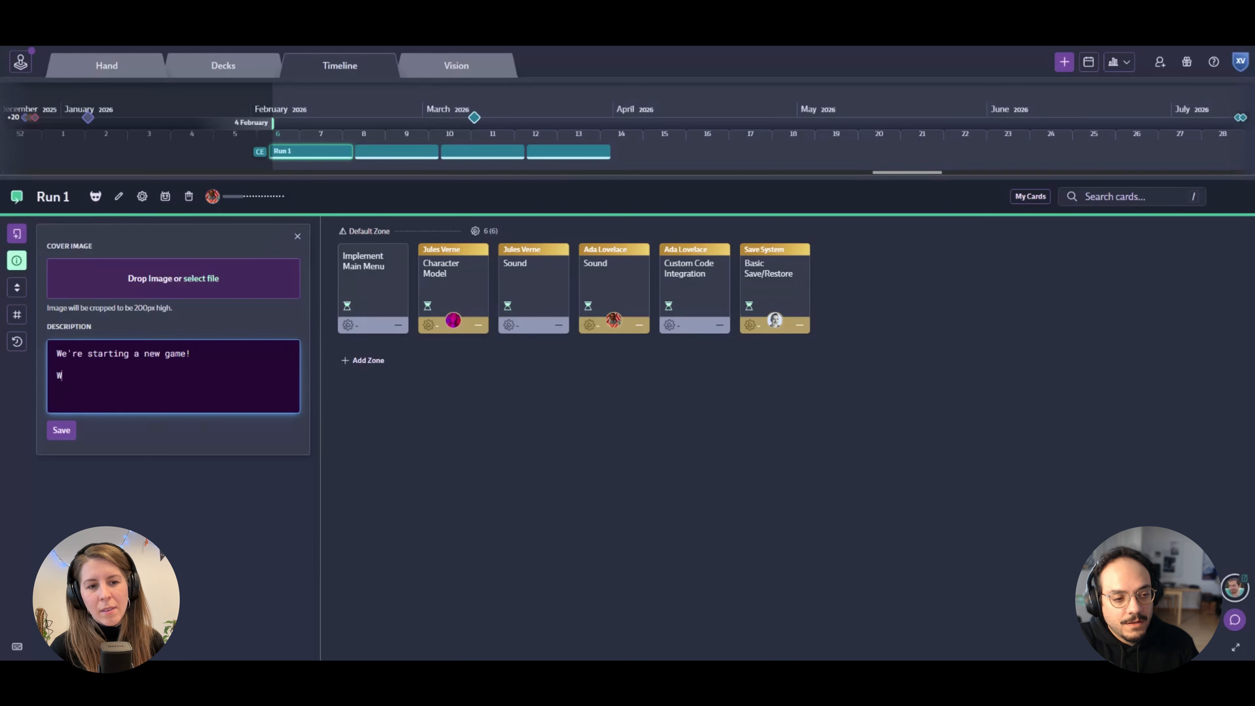
{"action": "key", "text": "BackSpace"}
{"action": "type", "text": "ets focus on "}
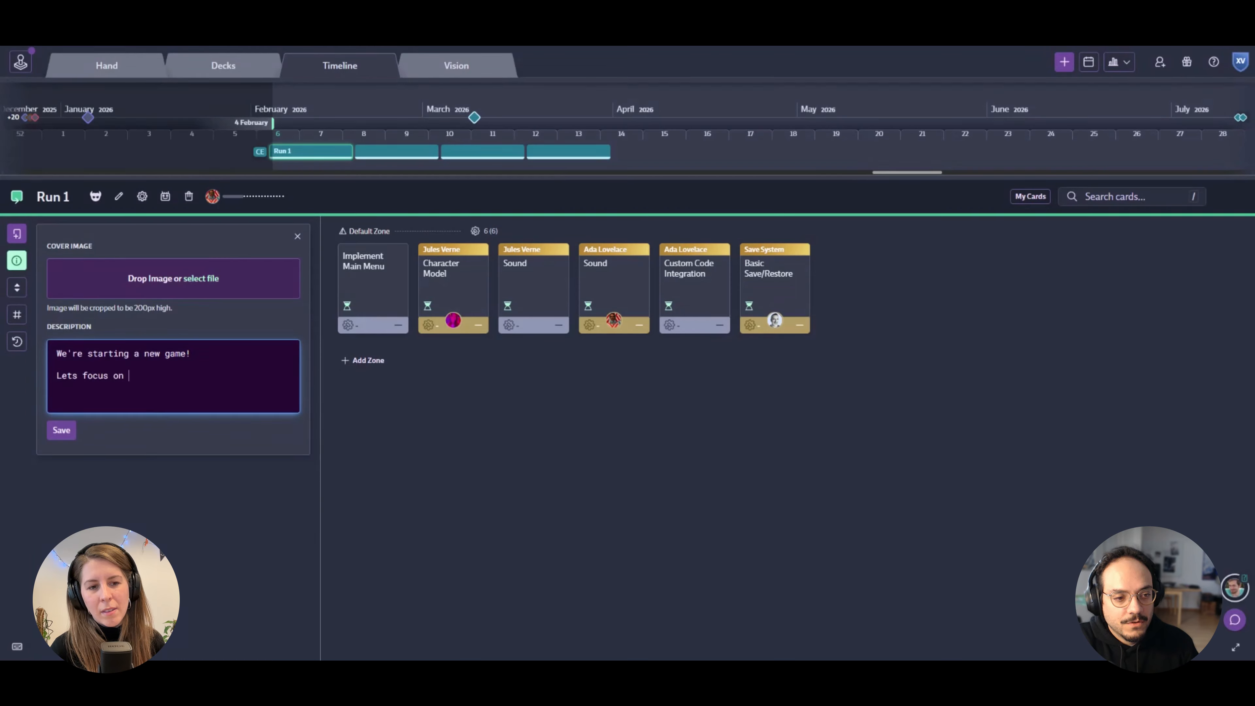
{"action": "type", "text": "Jules Veer"}
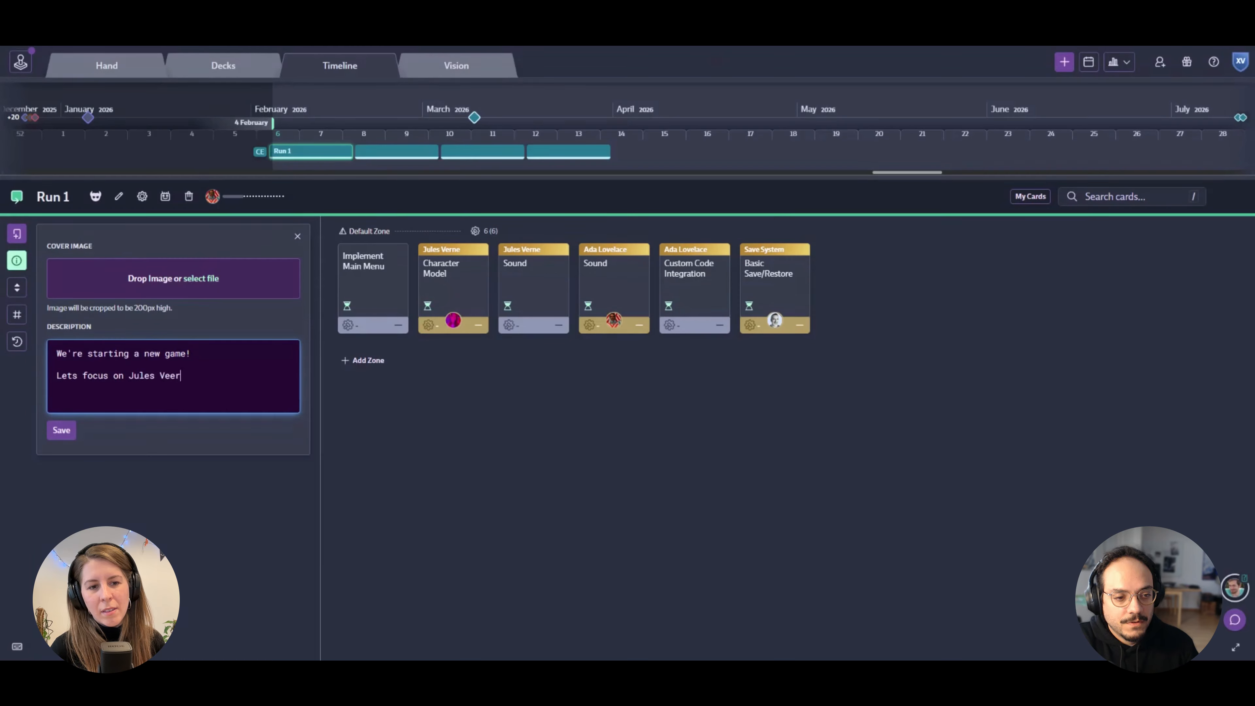
{"action": "key", "text": "BackSpace"}
{"action": "key", "text": "BackSpace"}
{"action": "type", "text": "rne and "}
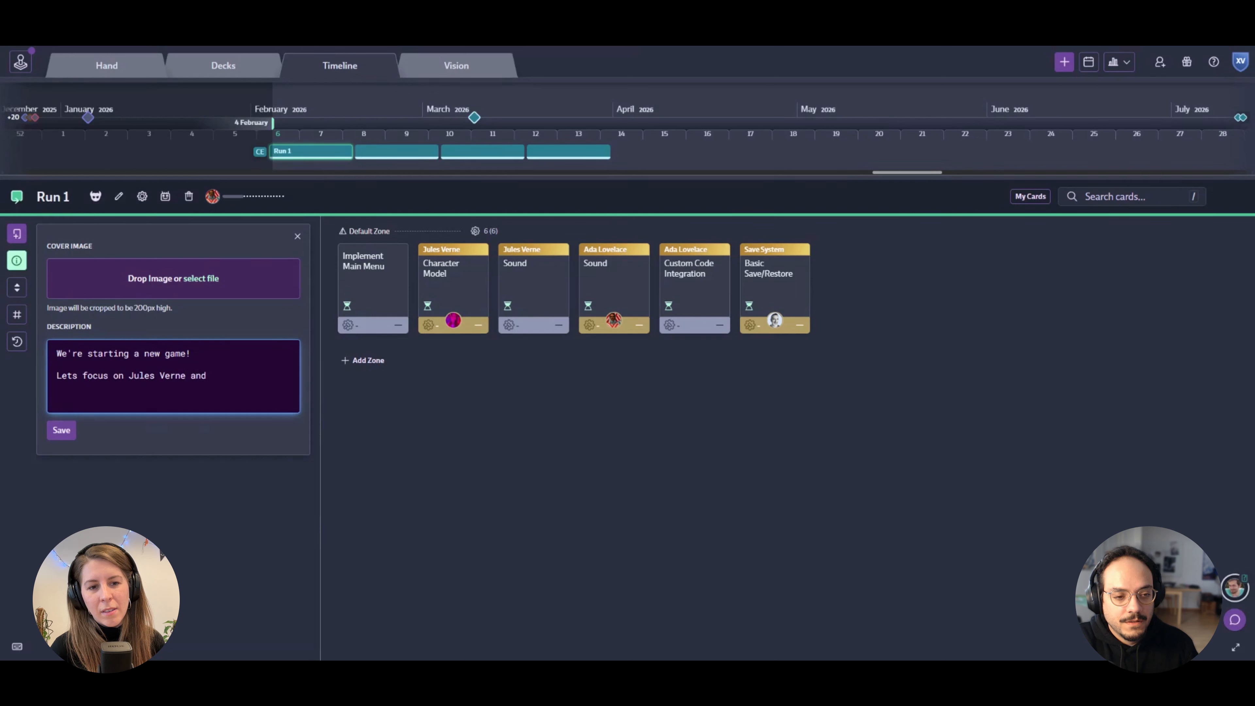
{"action": "type", "text": "Ada Lovel"}
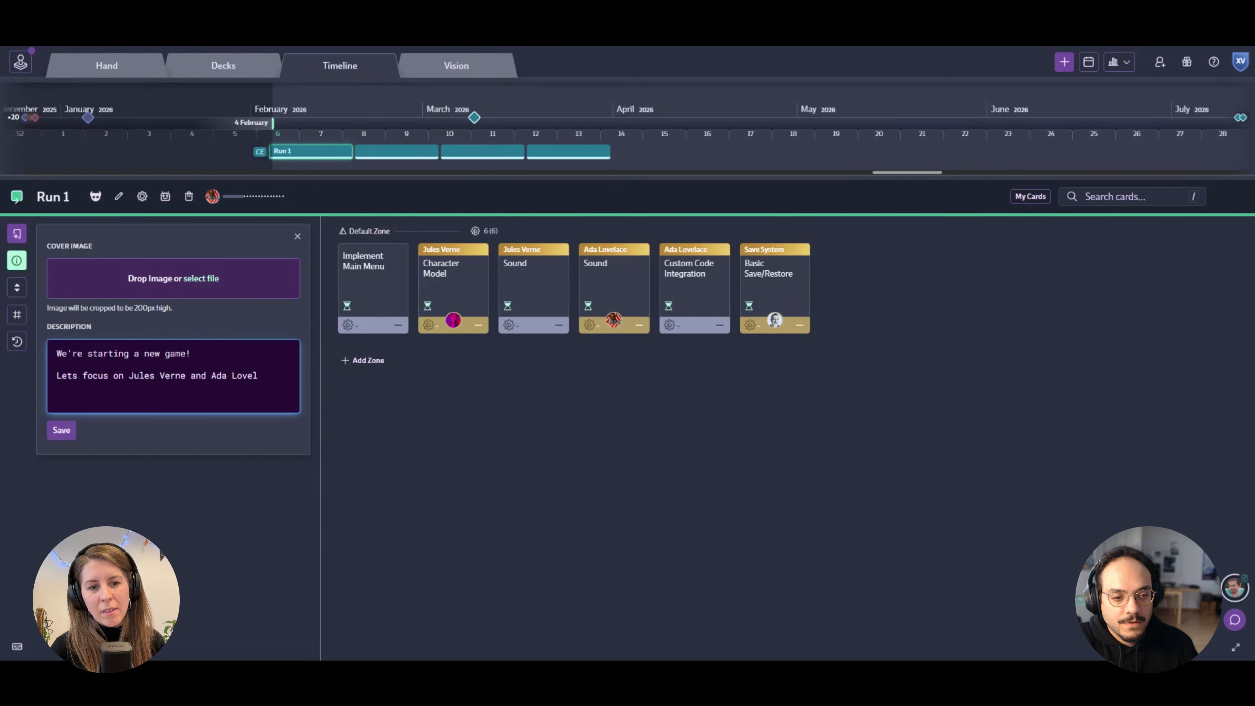
{"action": "type", "text": "ace."}
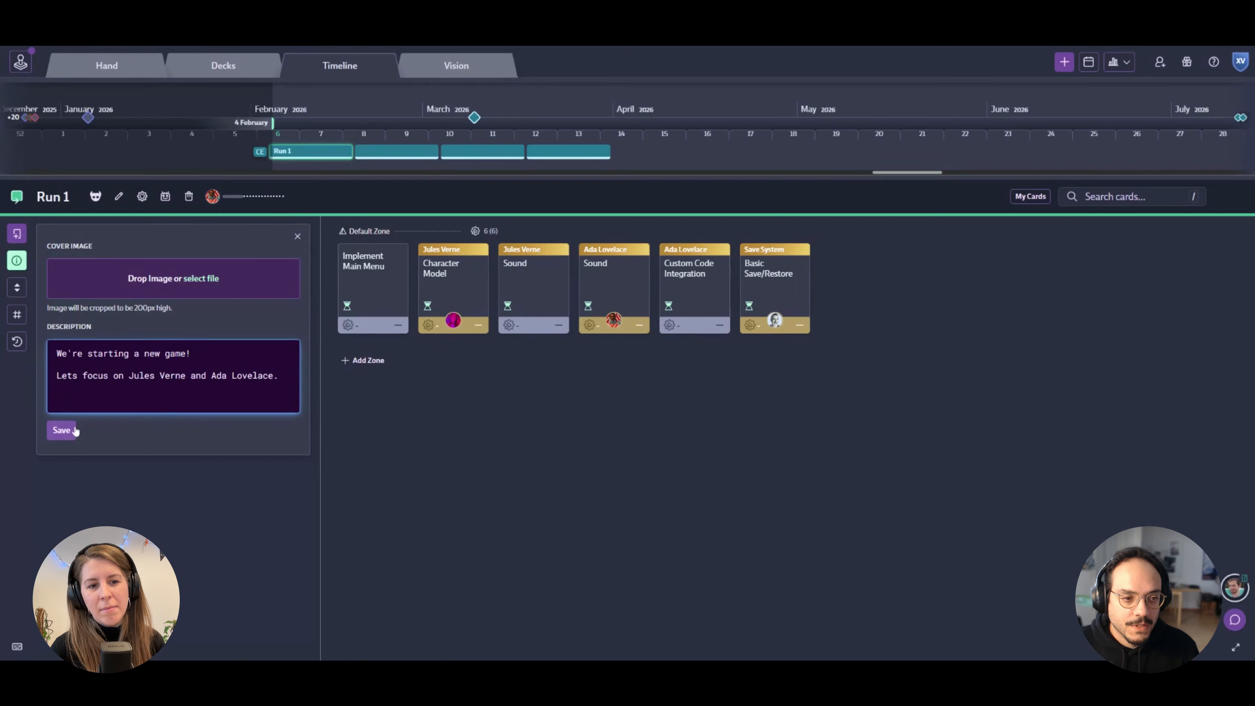
{"action": "left_click", "coordinate": [62, 430]}
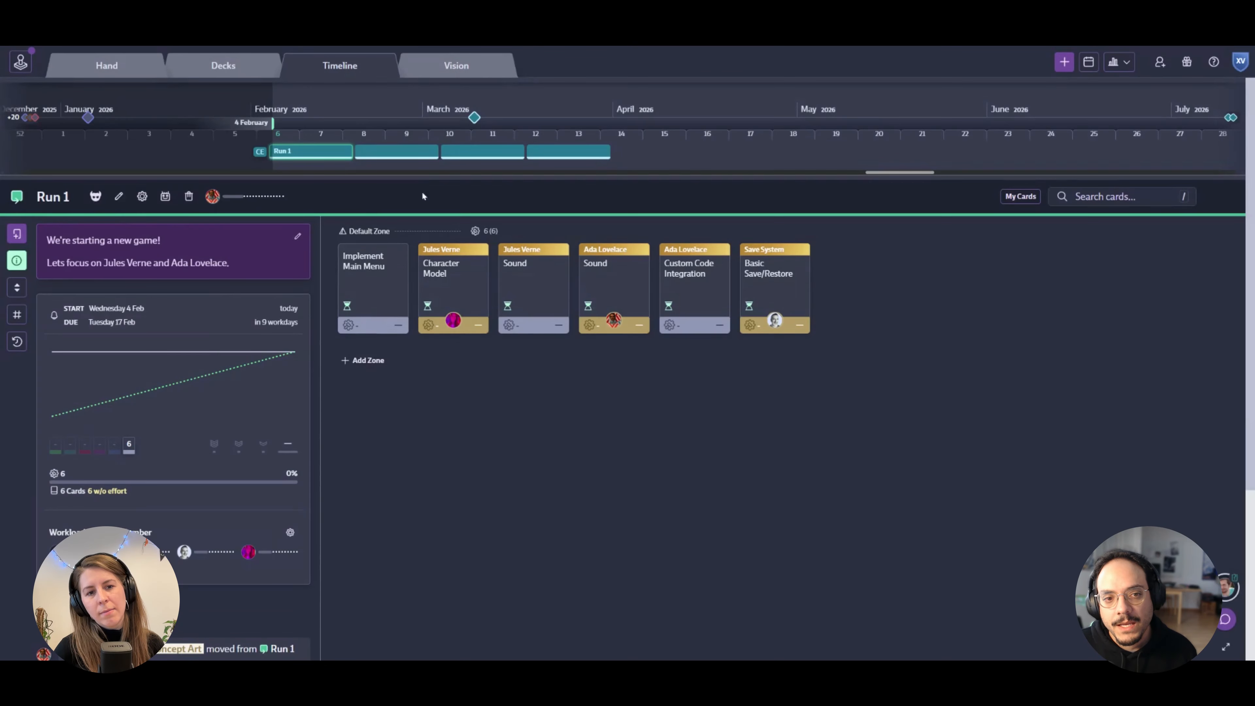
Step: Set Run 1's Beast Mode to auto-activate 1 day after sprint start, and start Beast Mode for the Run
{"action": "left_click", "coordinate": [474, 117]}
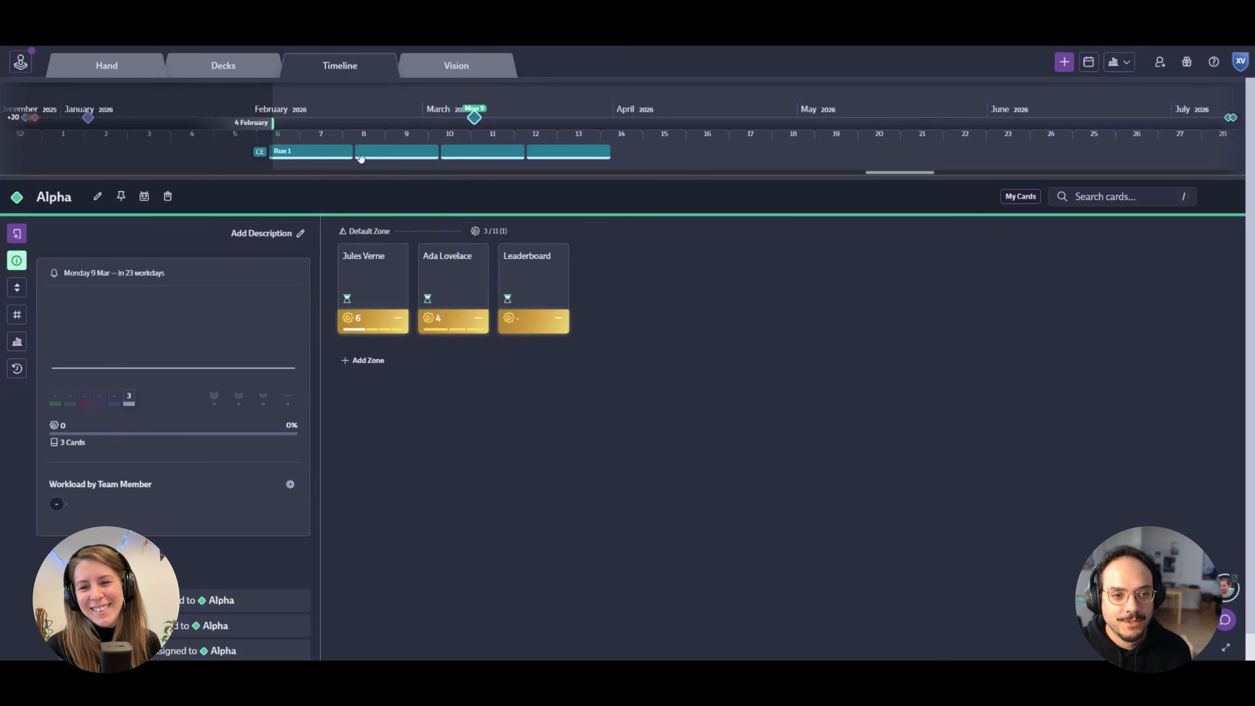
{"action": "left_click", "coordinate": [341, 151]}
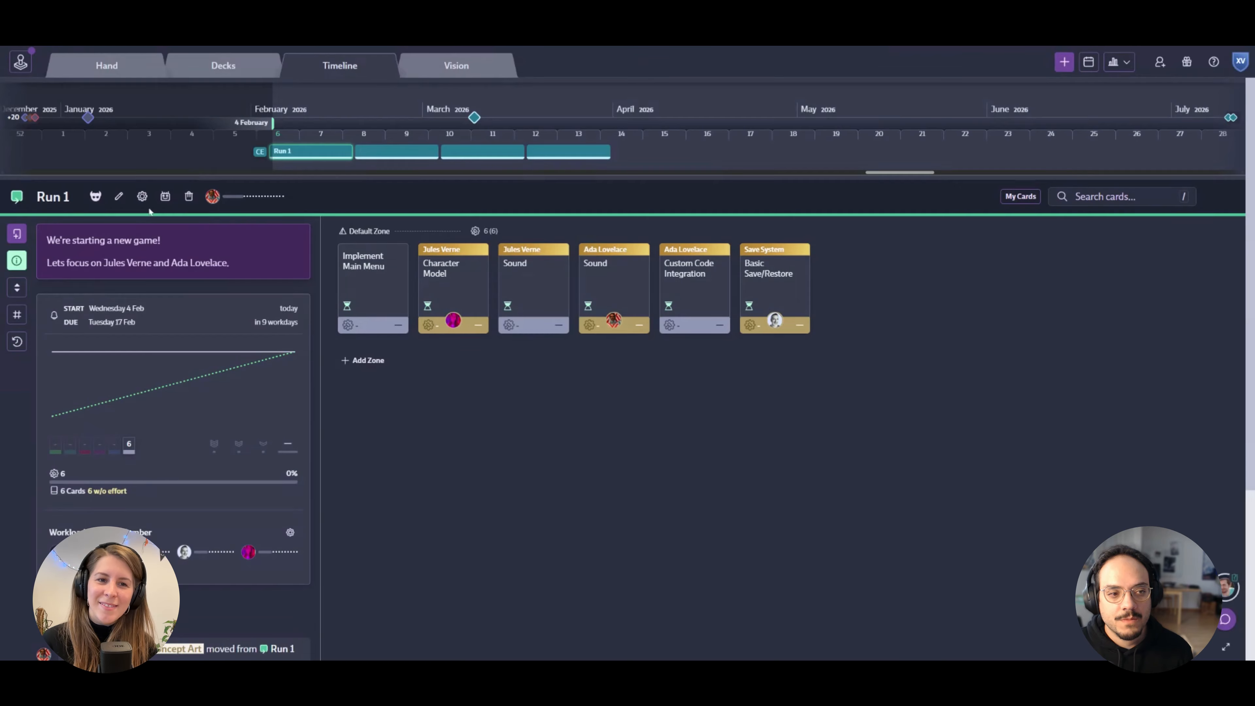
{"action": "left_click", "coordinate": [95, 197]}
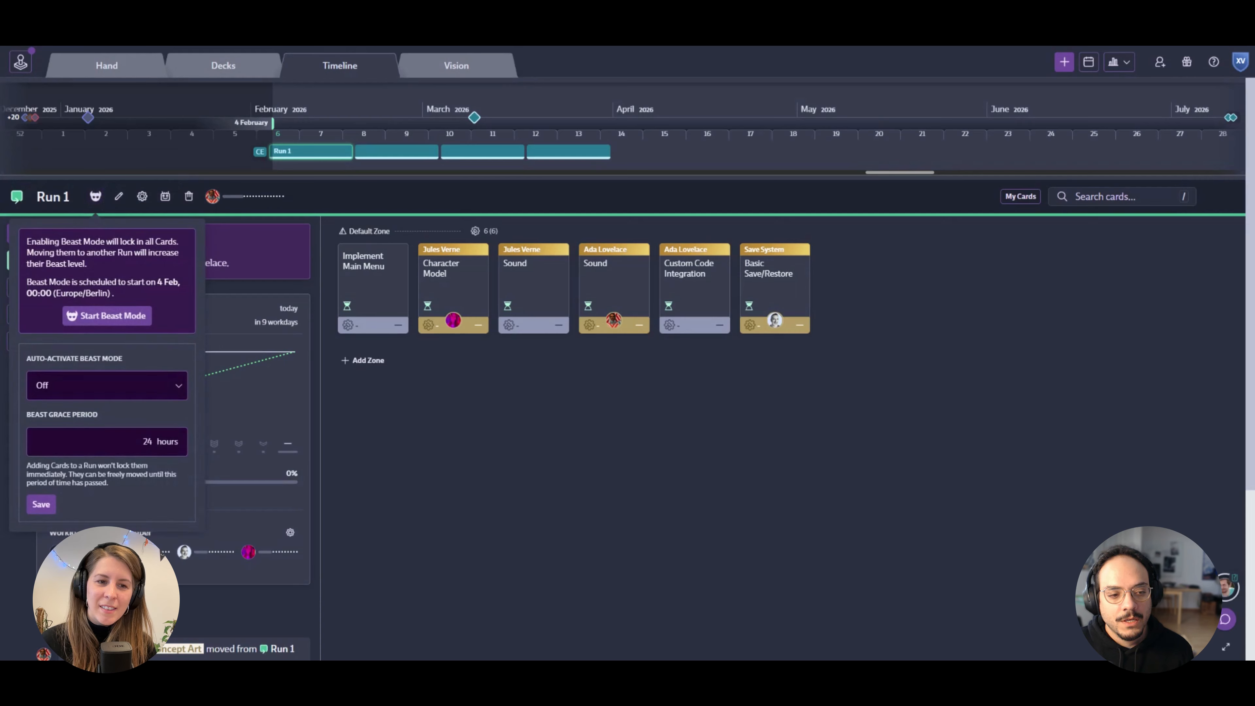
{"action": "left_click", "coordinate": [117, 389]}
{"action": "left_click", "coordinate": [117, 427]}
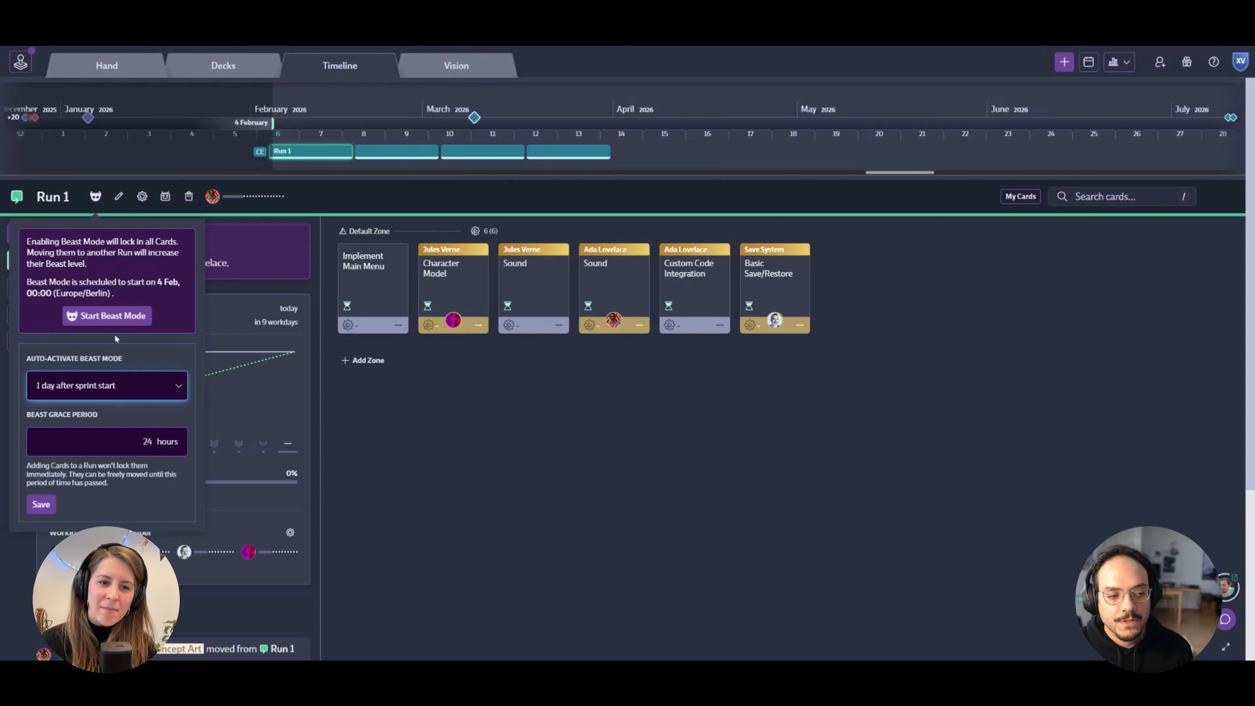
{"action": "left_click", "coordinate": [107, 315]}
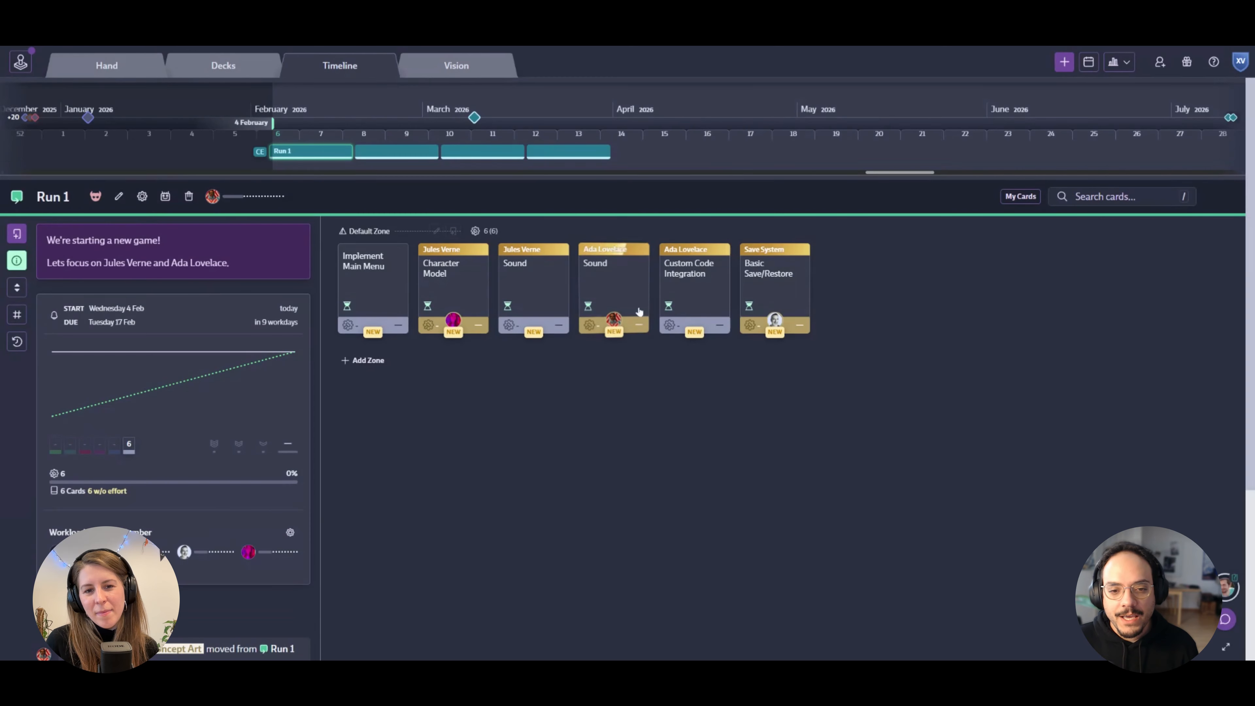
Step: Move the Ada Lovelace Sound card from Run 1 to Run 2, the Run ending 3 Mar
{"action": "left_click", "coordinate": [603, 296]}
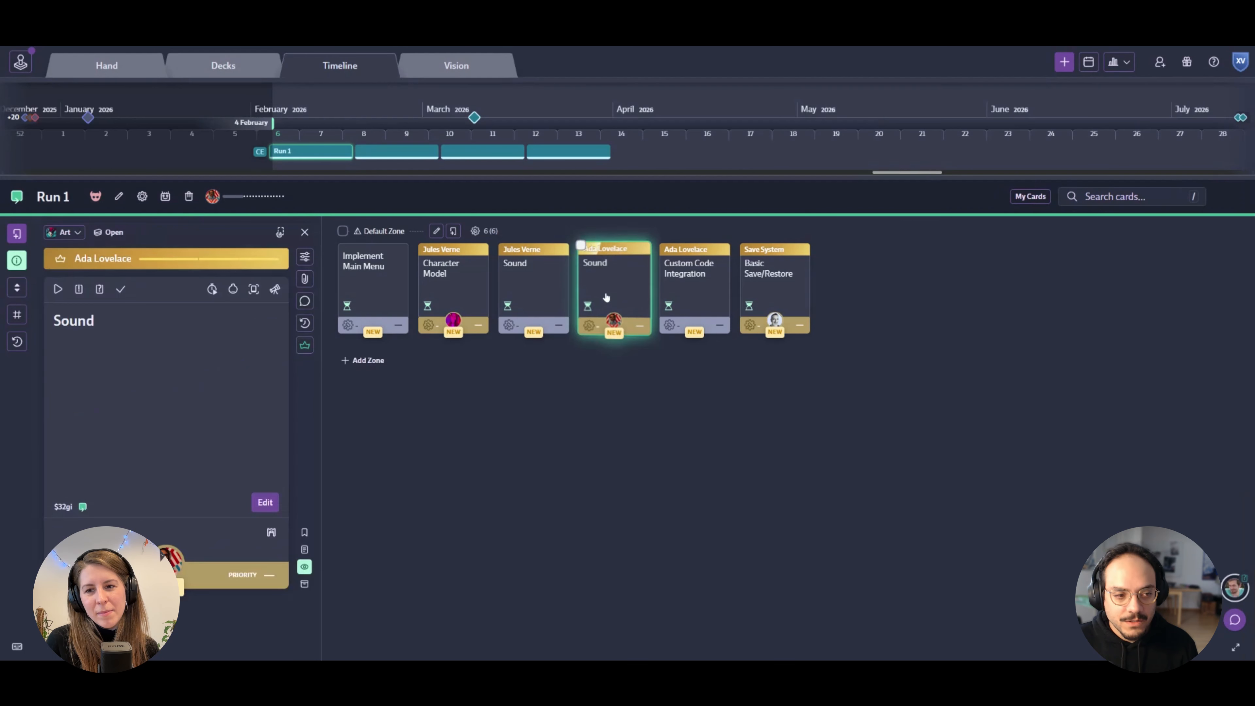
{"action": "key", "text": "r"}
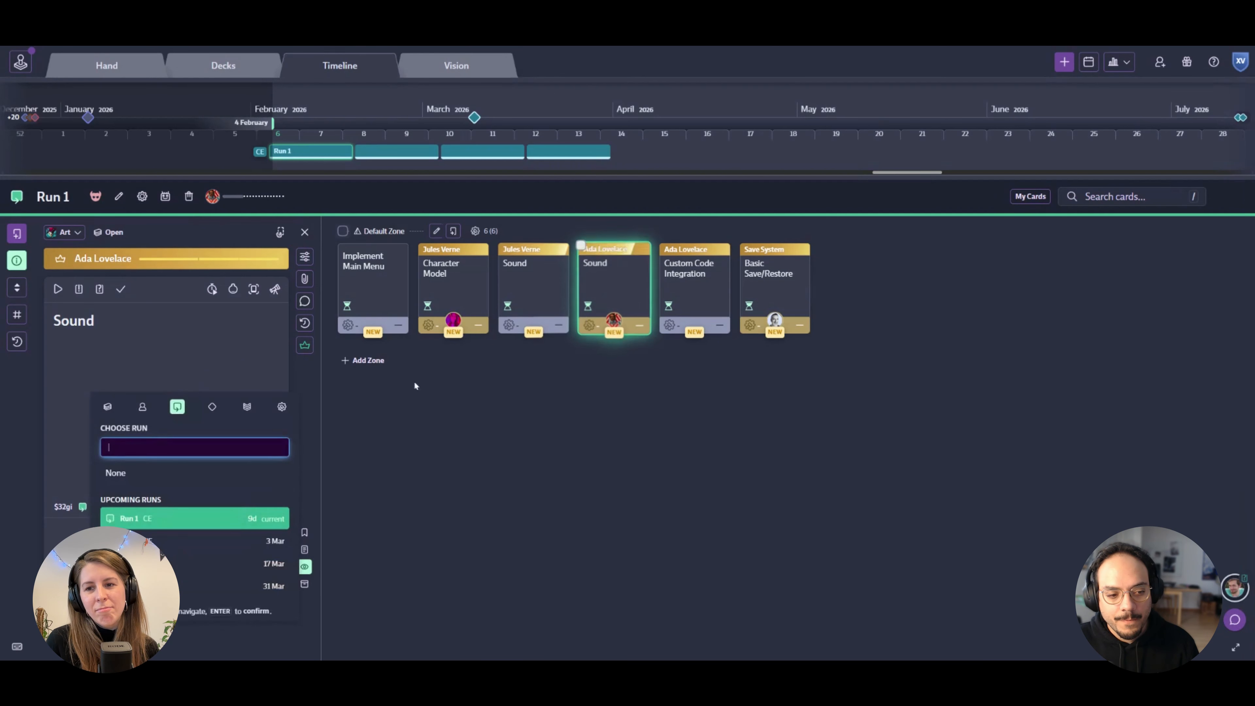
{"action": "left_click", "coordinate": [175, 544]}
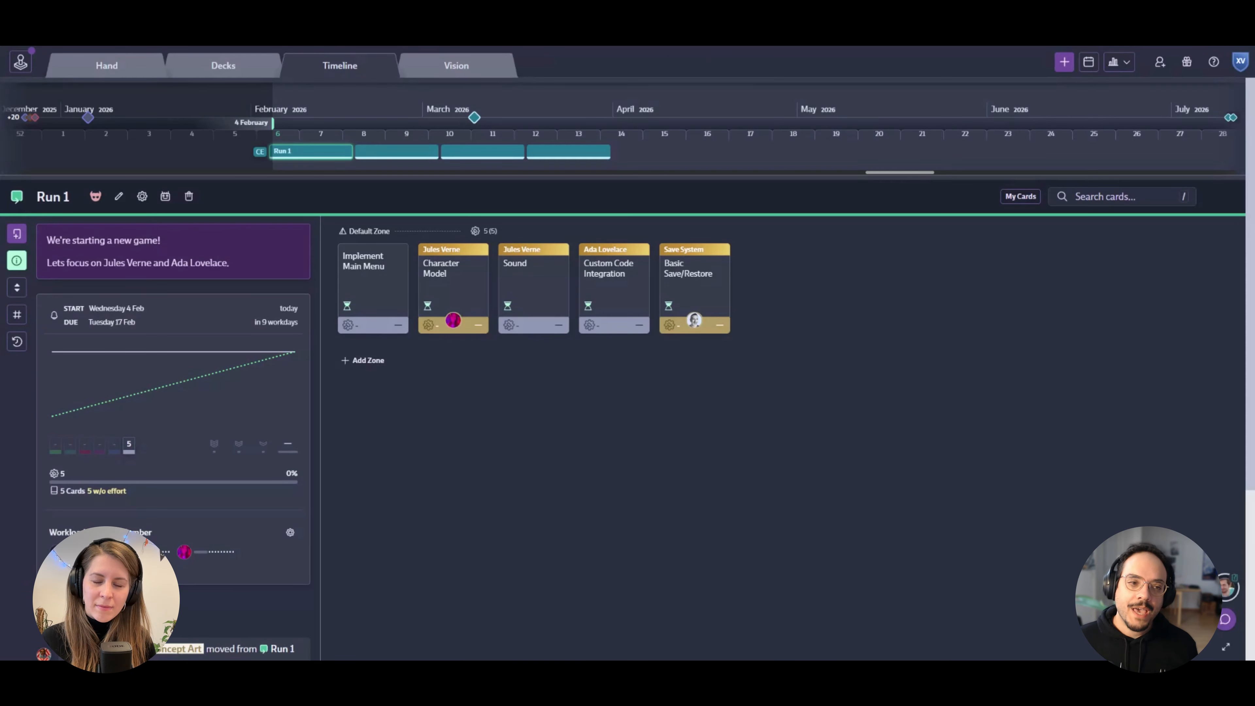
Step: Review the auto-activation option in Run 1's Beast Mode settings, then close the settings
{"action": "left_click", "coordinate": [142, 196]}
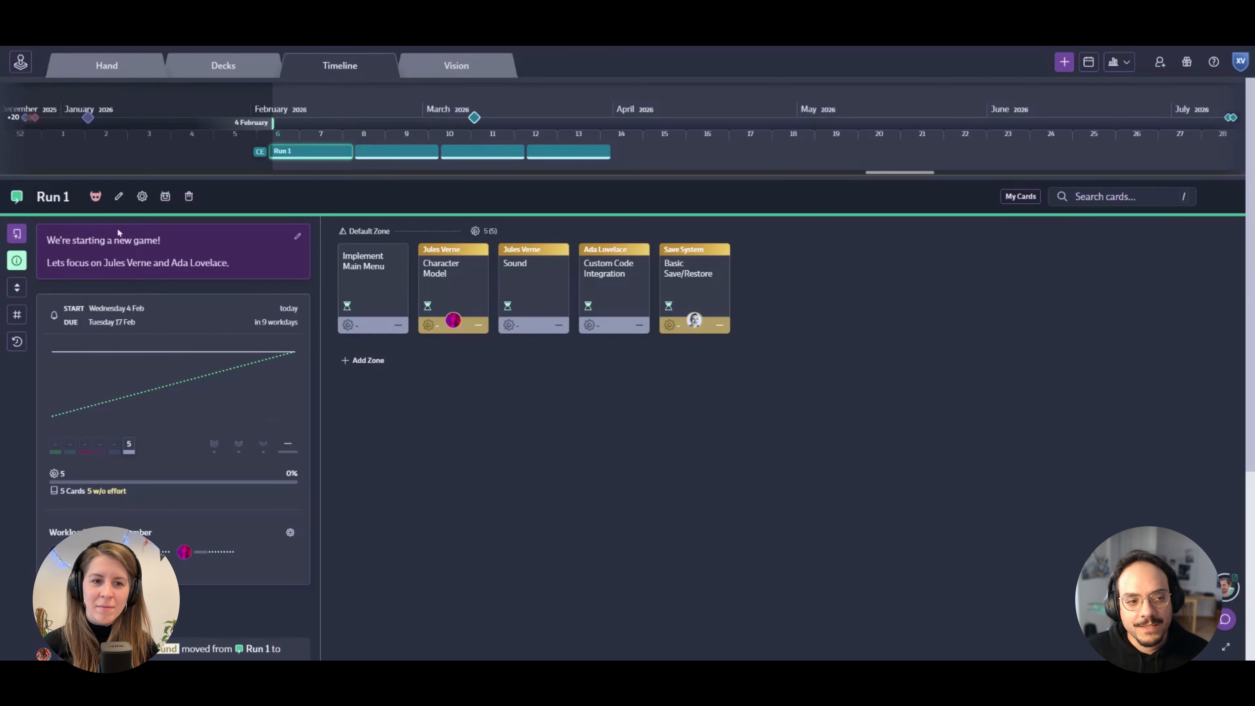
{"action": "left_click", "coordinate": [95, 197]}
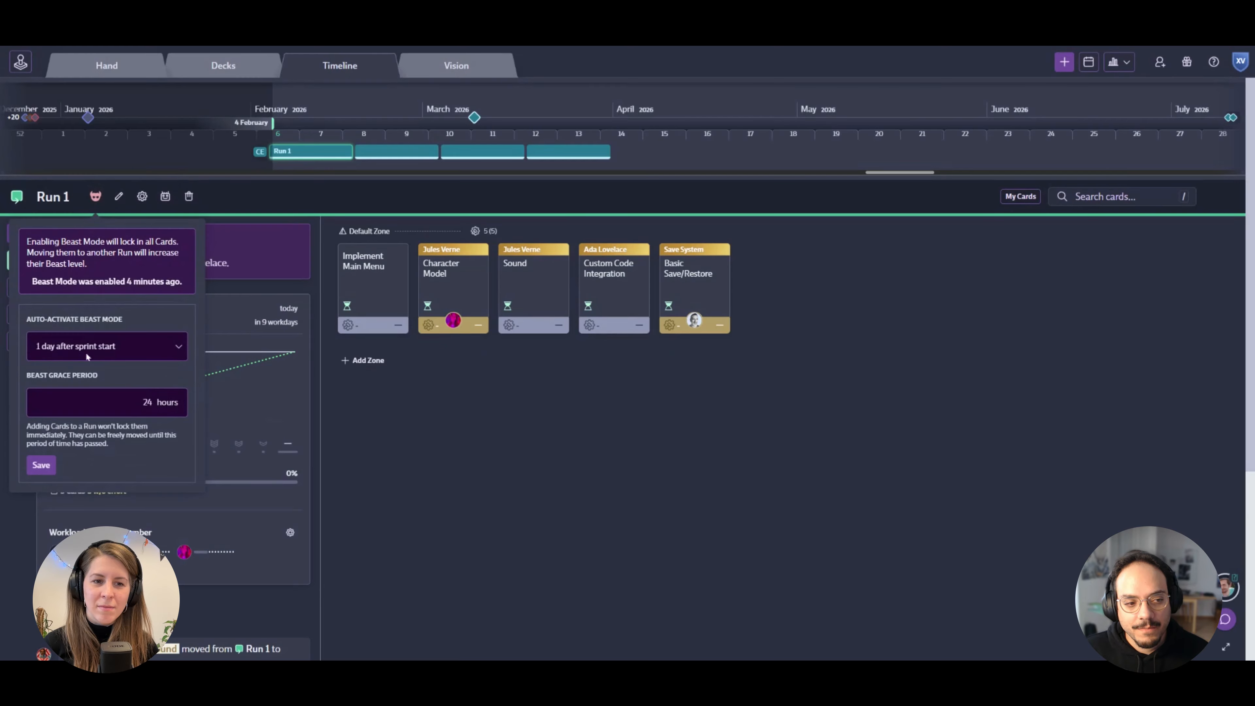
{"action": "left_click", "coordinate": [100, 350]}
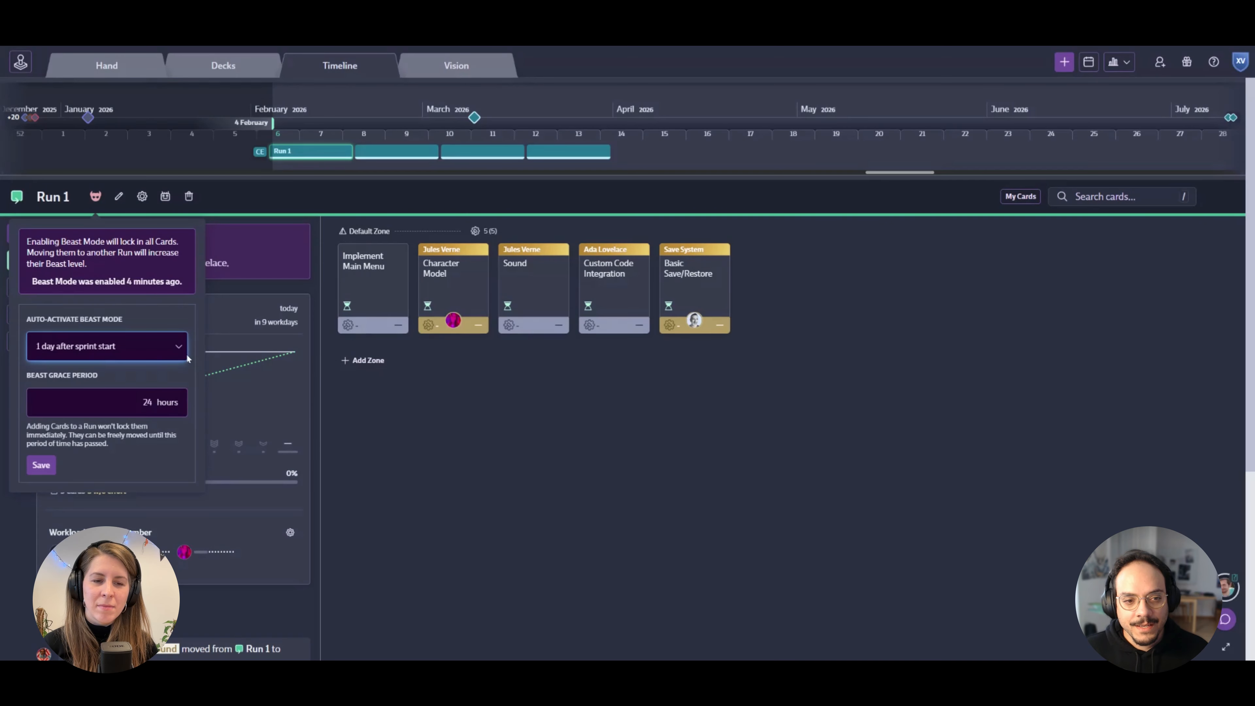
{"action": "left_click", "coordinate": [483, 431]}
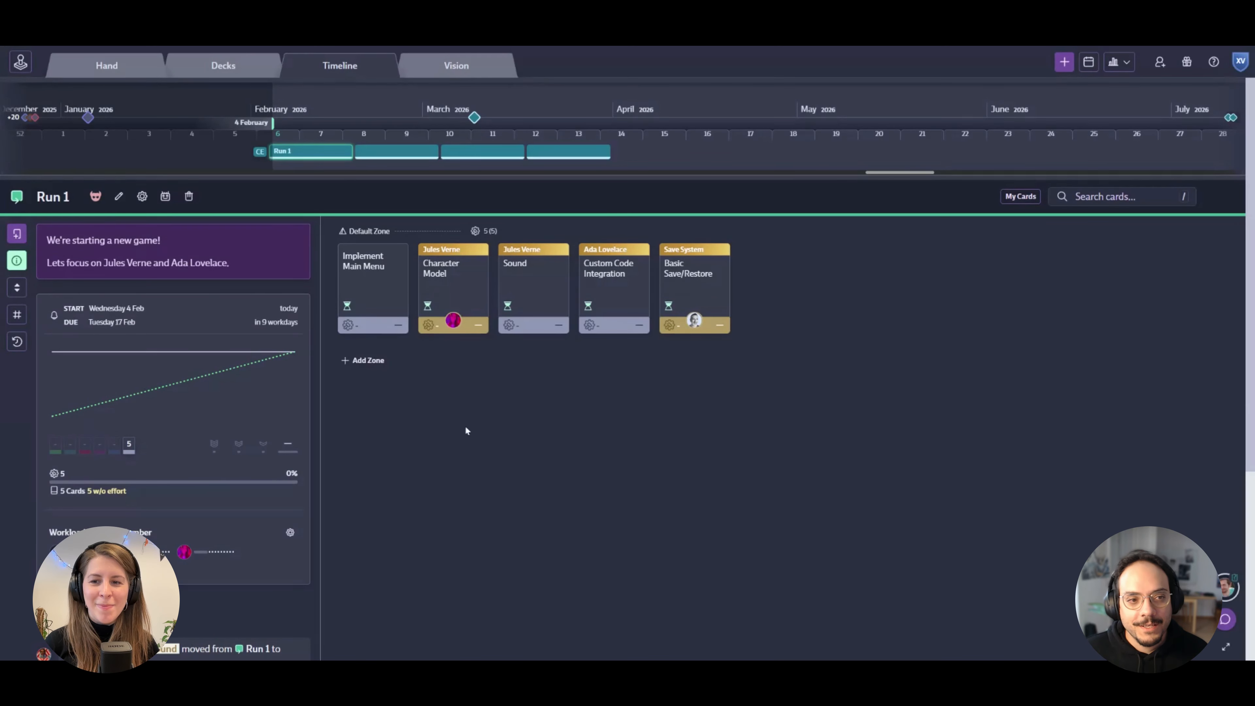
Step: Inspect the Ada Lovelace Sound card in Run 2 and mark it as done
{"action": "left_click", "coordinate": [390, 151]}
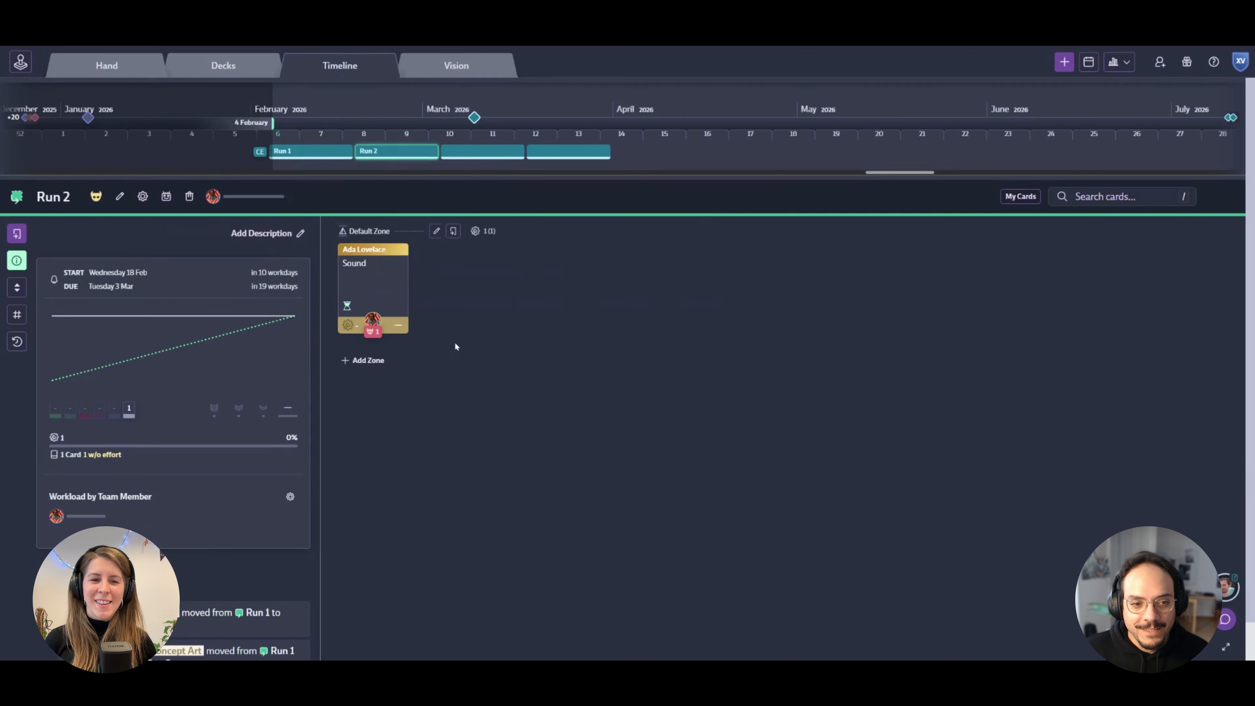
{"action": "left_click", "coordinate": [377, 285]}
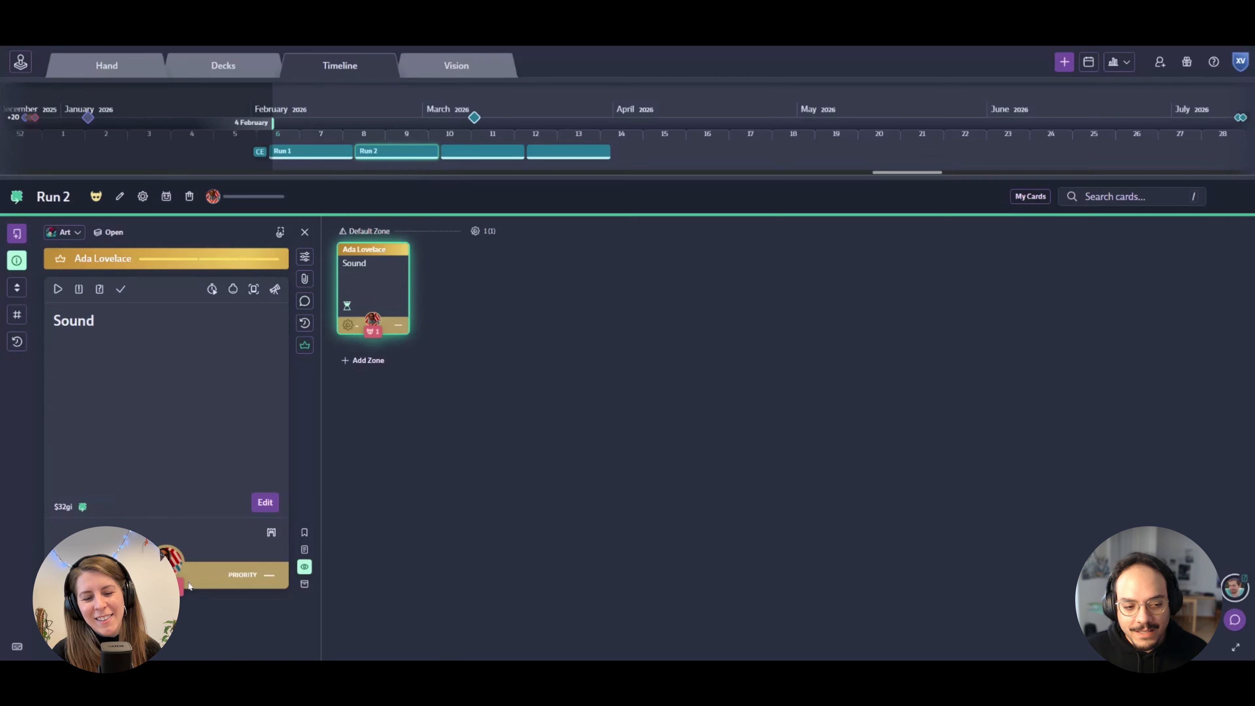
{"action": "mouse_move", "coordinate": [168, 587]}
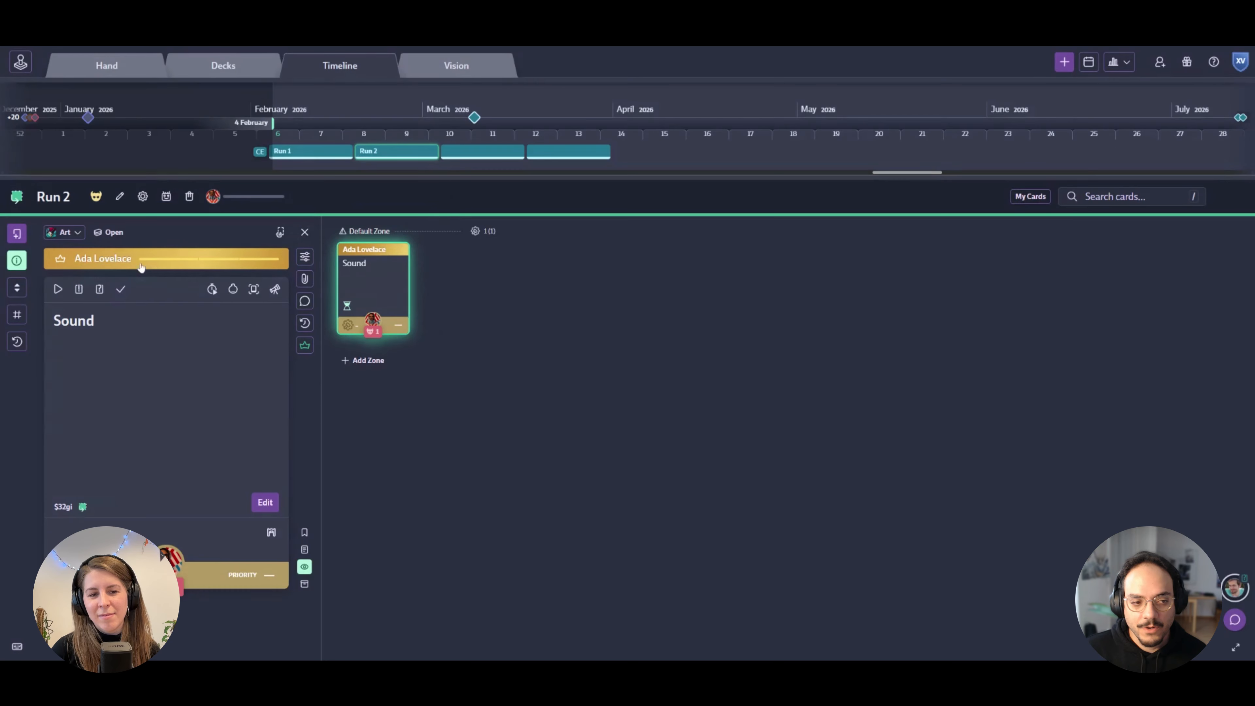
{"action": "left_click", "coordinate": [122, 291]}
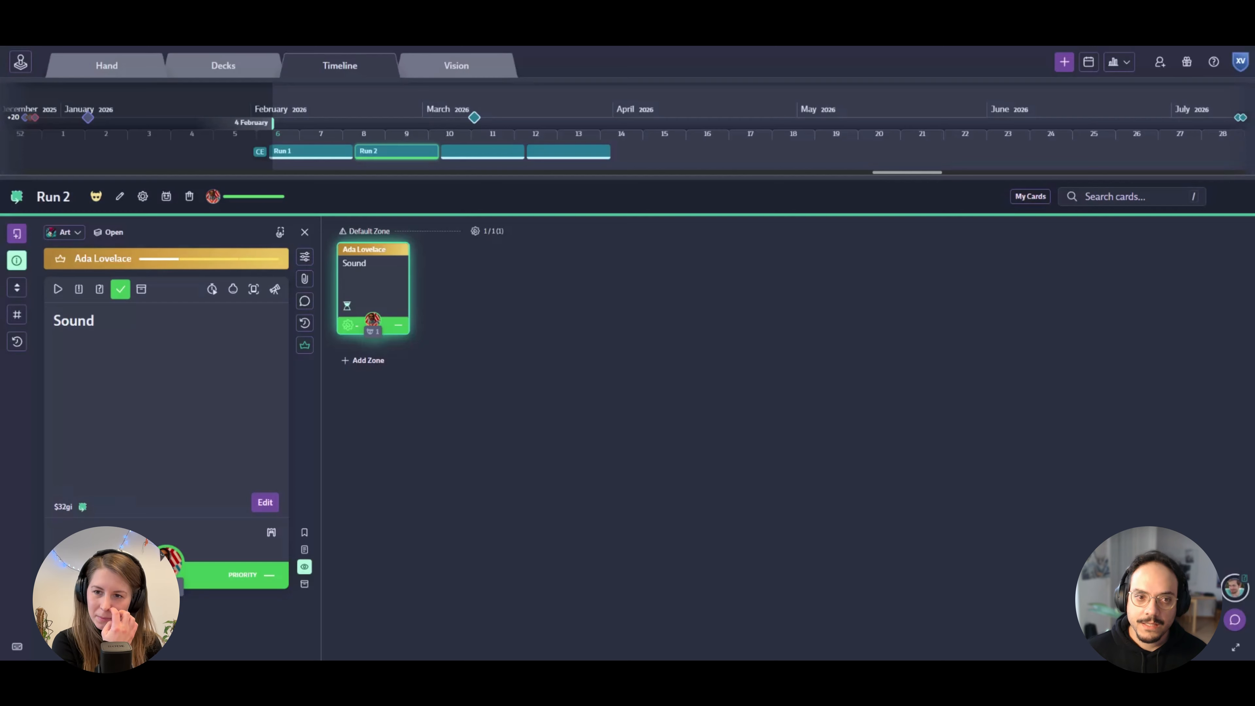
Step: Return to Run 1 and examine its Beast grace period, leaving the Beast Mode settings unchanged
{"action": "left_click", "coordinate": [326, 153]}
{"action": "left_click", "coordinate": [96, 197]}
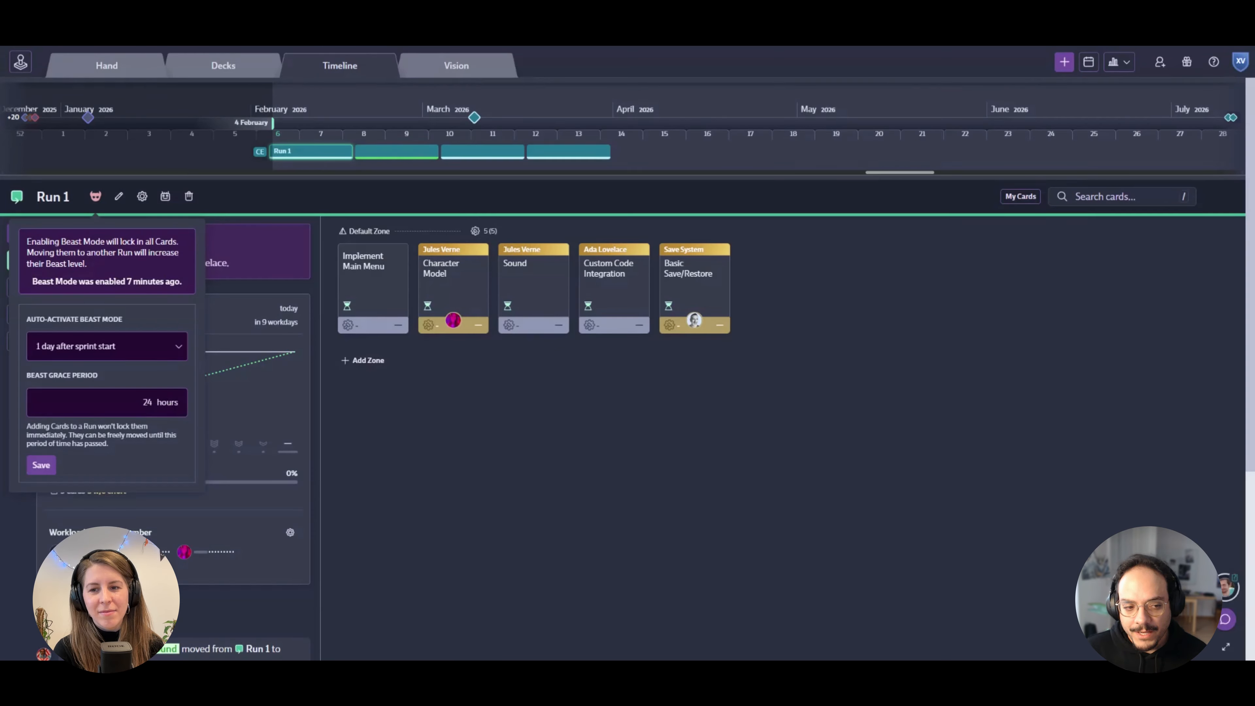
{"action": "double_click", "coordinate": [148, 403]}
{"action": "left_click", "coordinate": [143, 402]}
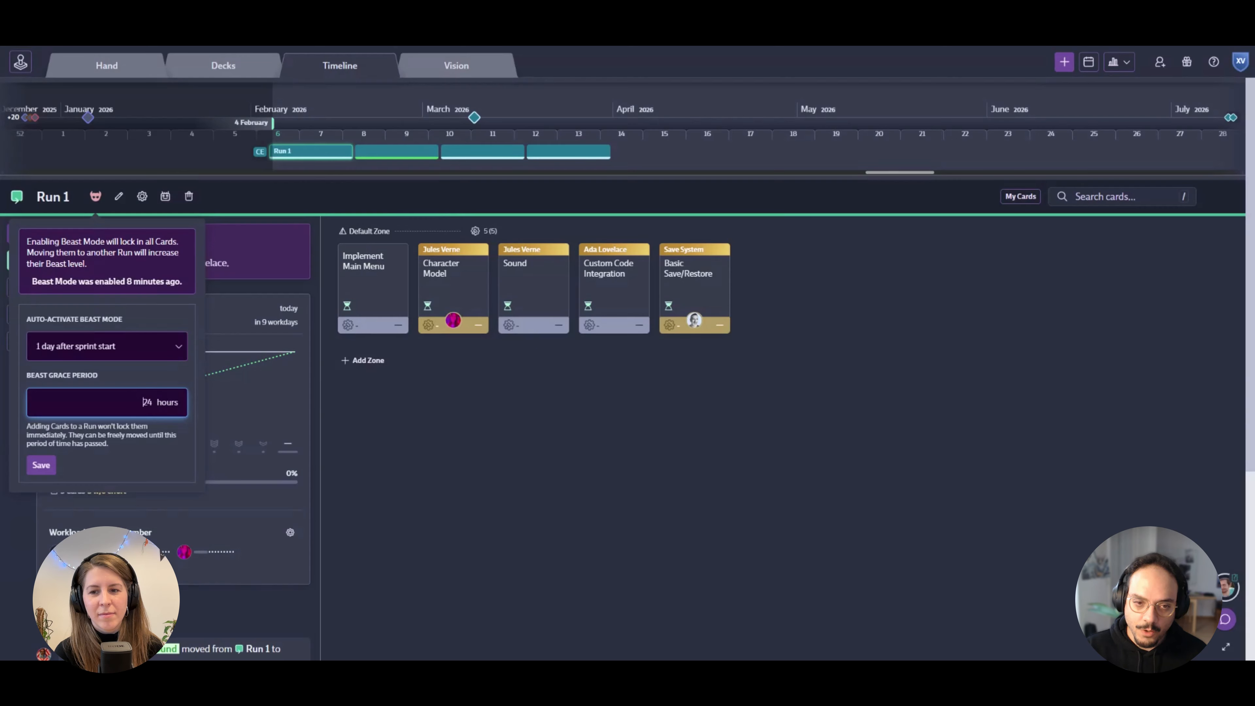
{"action": "left_click", "coordinate": [343, 413]}
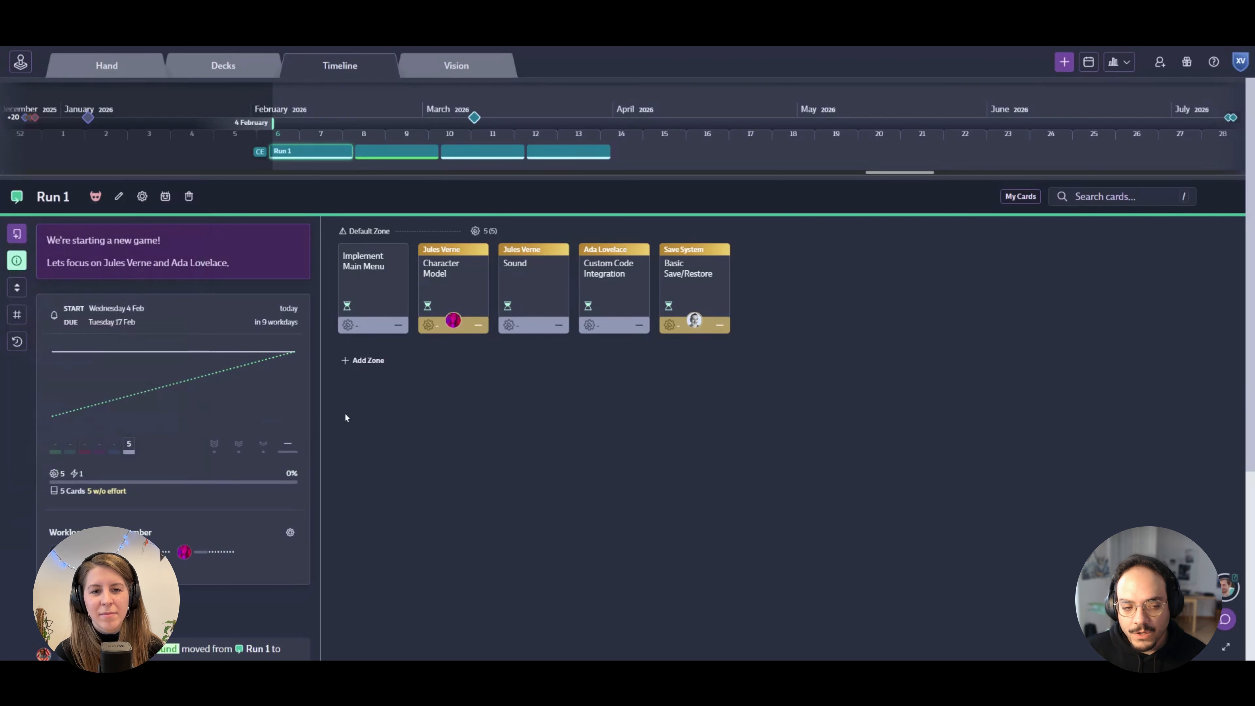